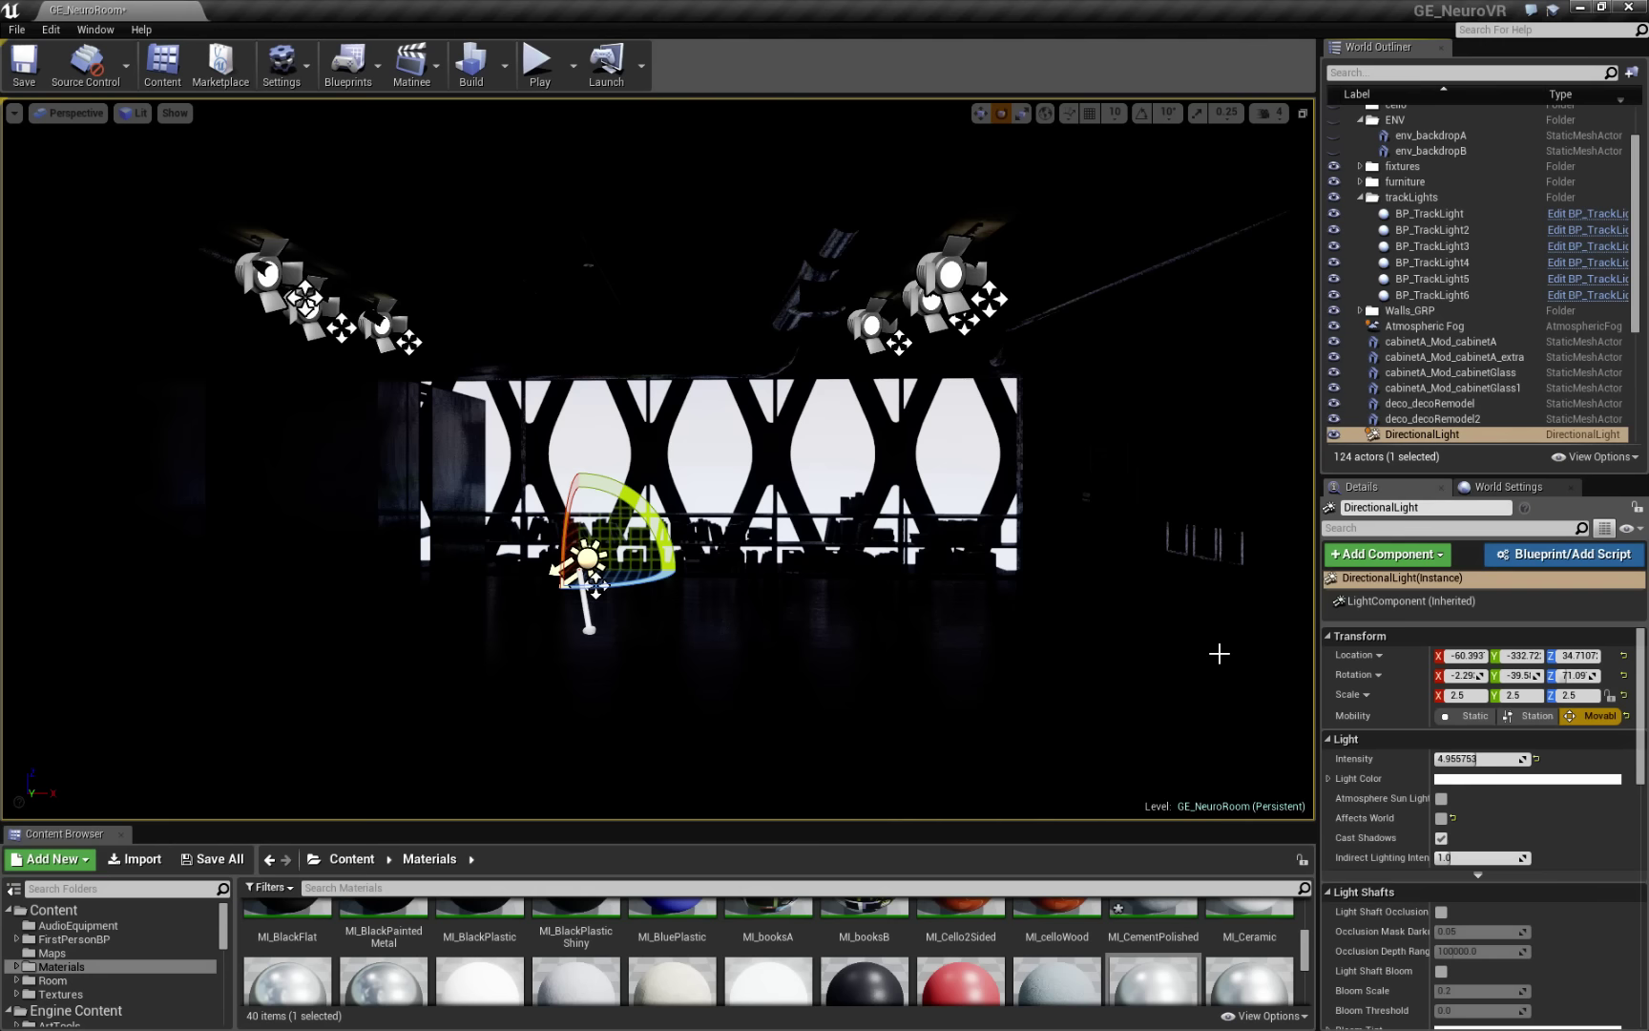
# Step: Make the env_backdropA and env_backdropB meshes in the ENV folder visible
pyautogui.moveTo(1023, 570)
pyautogui.mouseDown(button='right')
pyautogui.moveTo(989, 570)
pyautogui.moveTo(1010, 570)
pyautogui.moveTo(998, 553)
pyautogui.mouseUp(button='right')
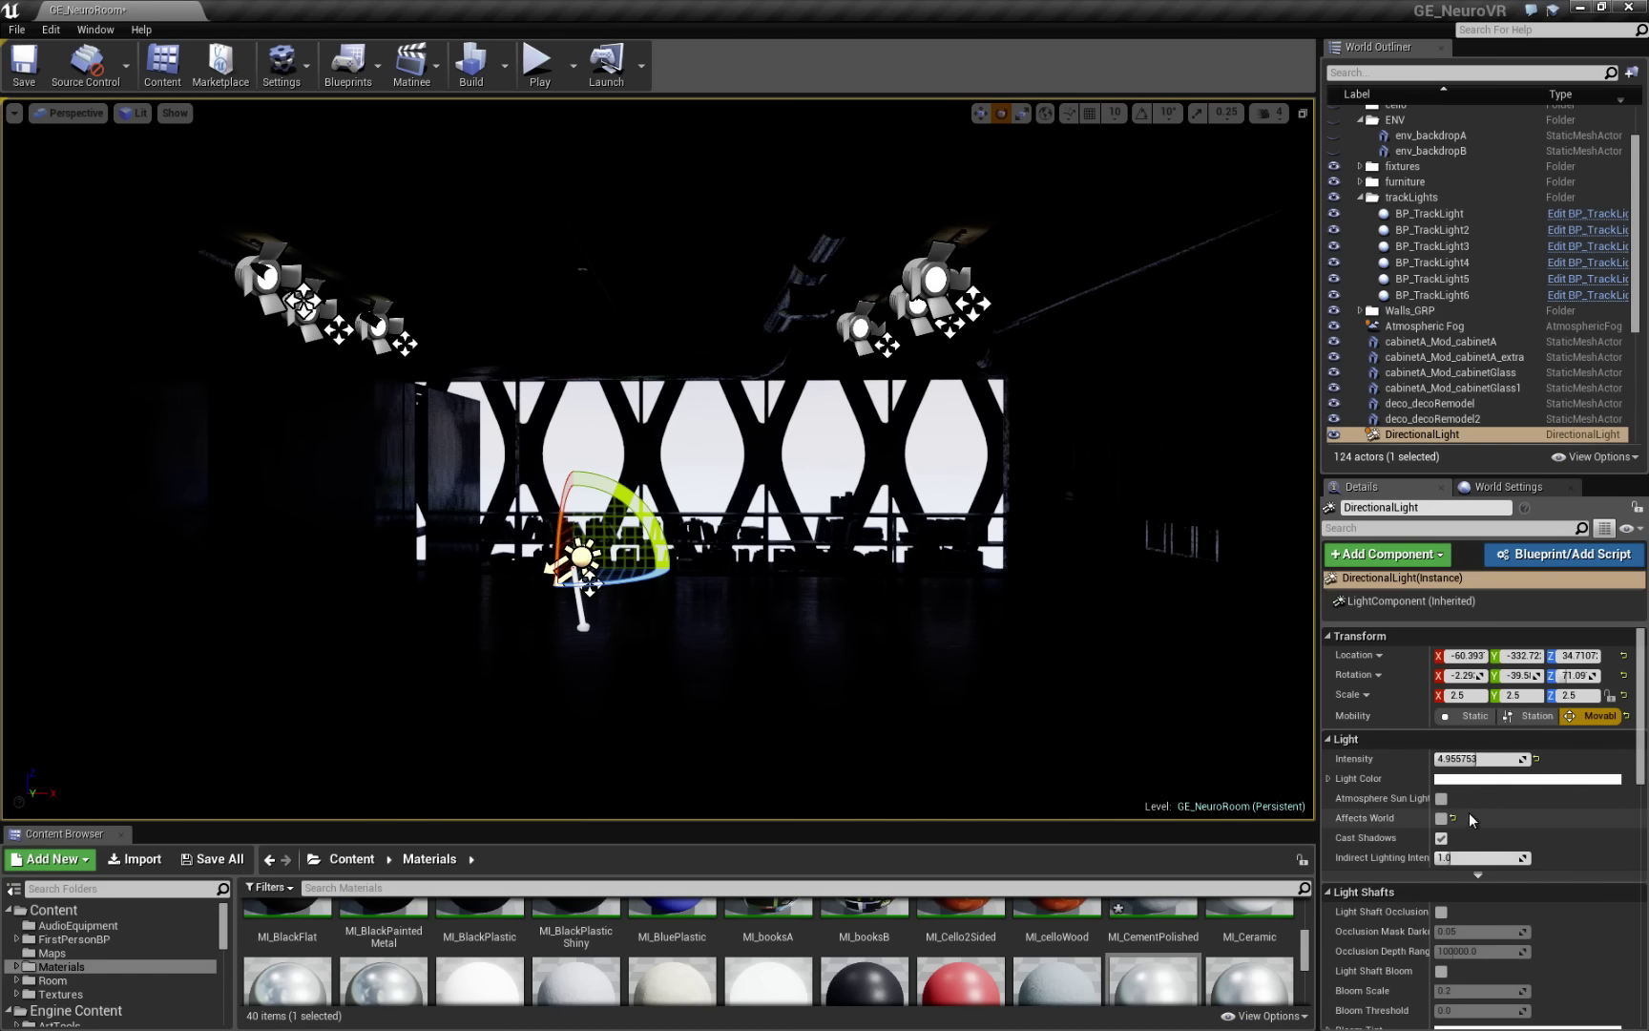
pyautogui.click(1333, 136)
pyautogui.moveTo(897, 516)
pyautogui.mouseDown()
pyautogui.moveTo(983, 510)
pyautogui.moveTo(899, 539)
pyautogui.mouseUp()
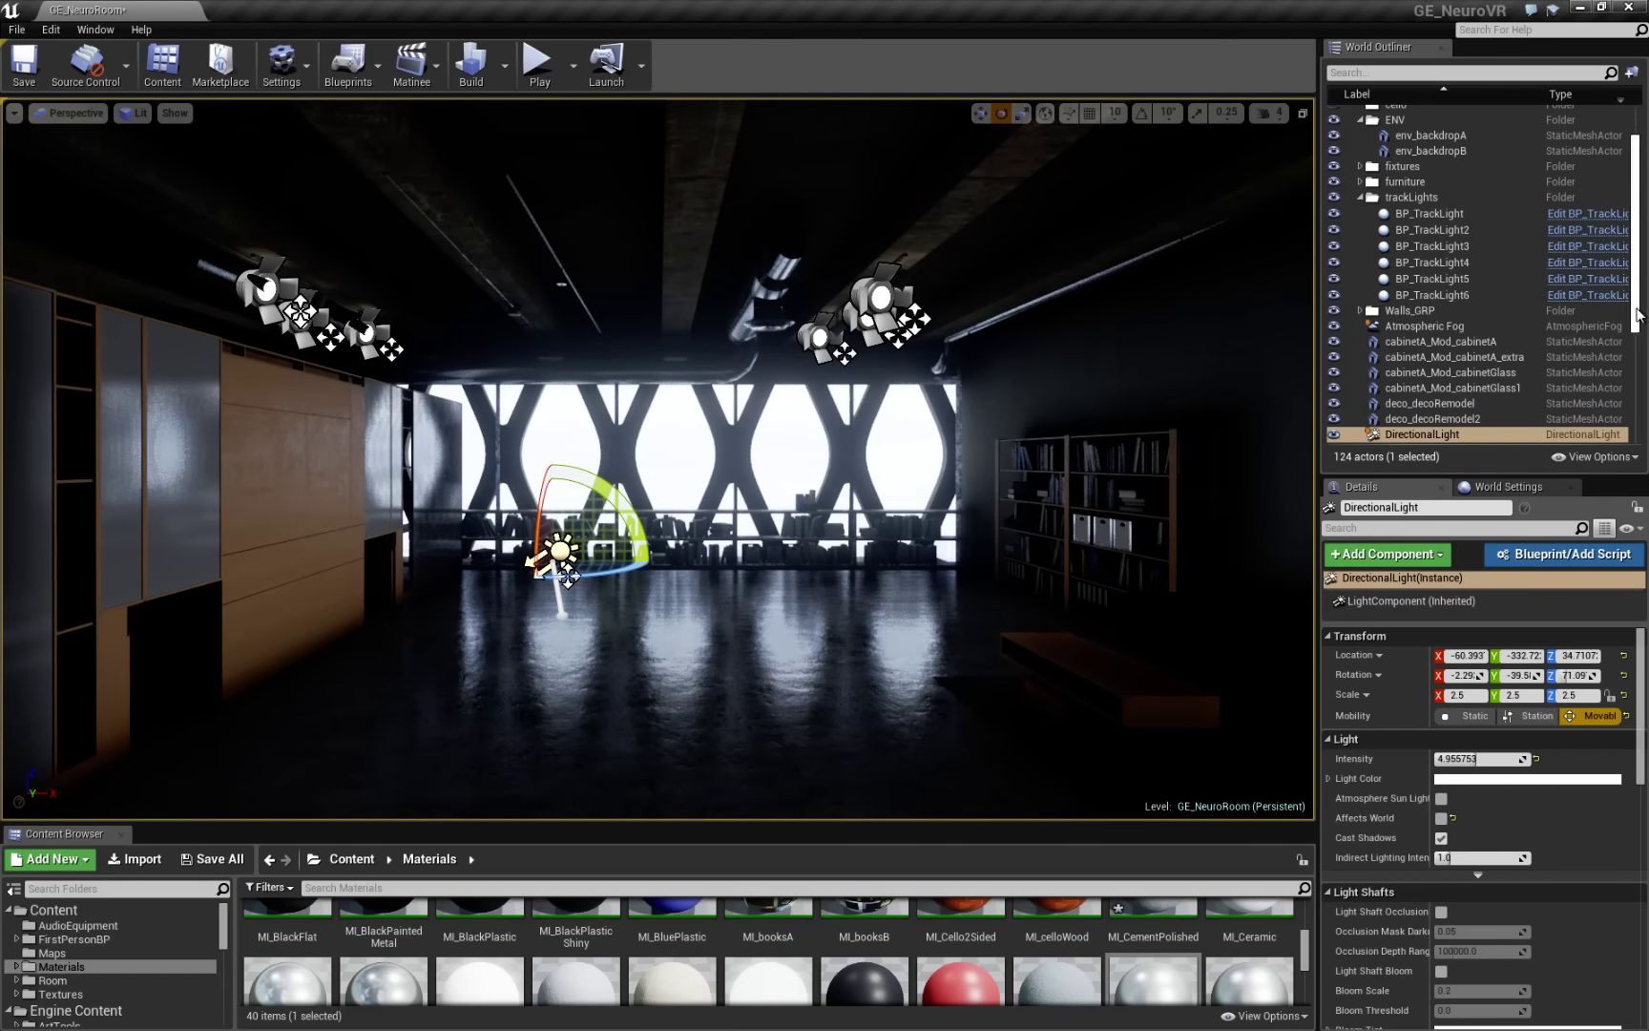
# Step: Toggle VXGI Diffuse Tracing off and on several times in PostProcessVolumeVR to compare the room's indirect lighting, leaving it enabled
pyautogui.moveTo(1635, 314); pyautogui.dragTo(1611, 453)
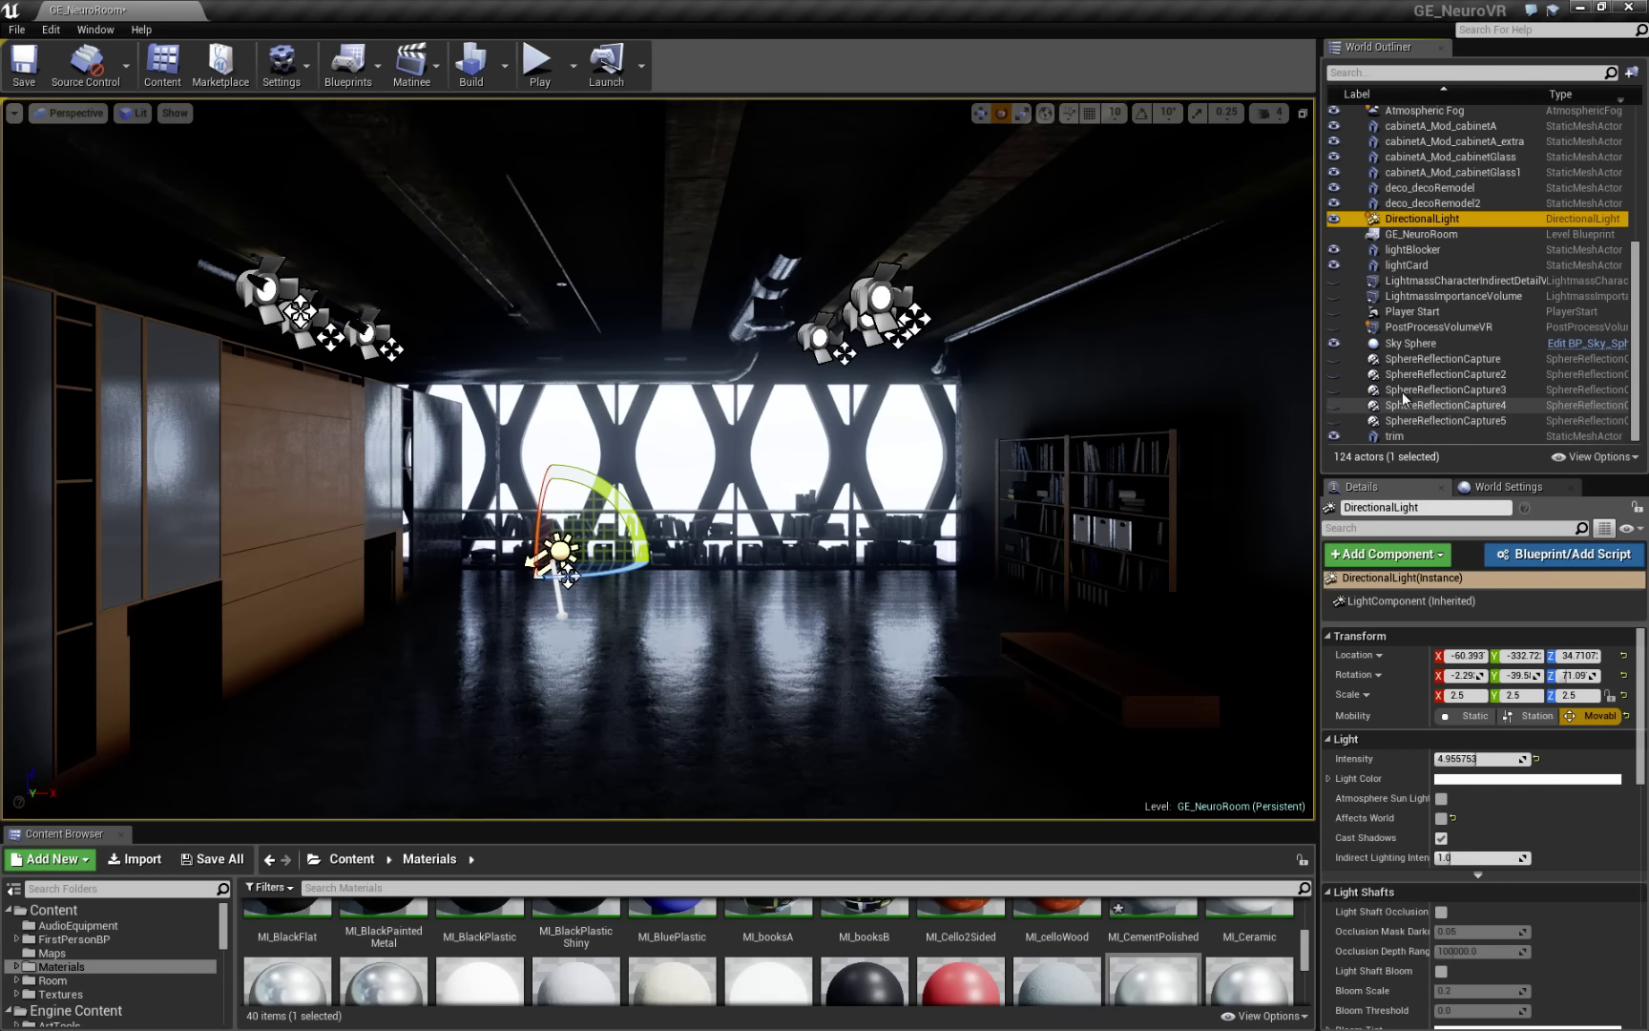
pyautogui.click(1417, 328)
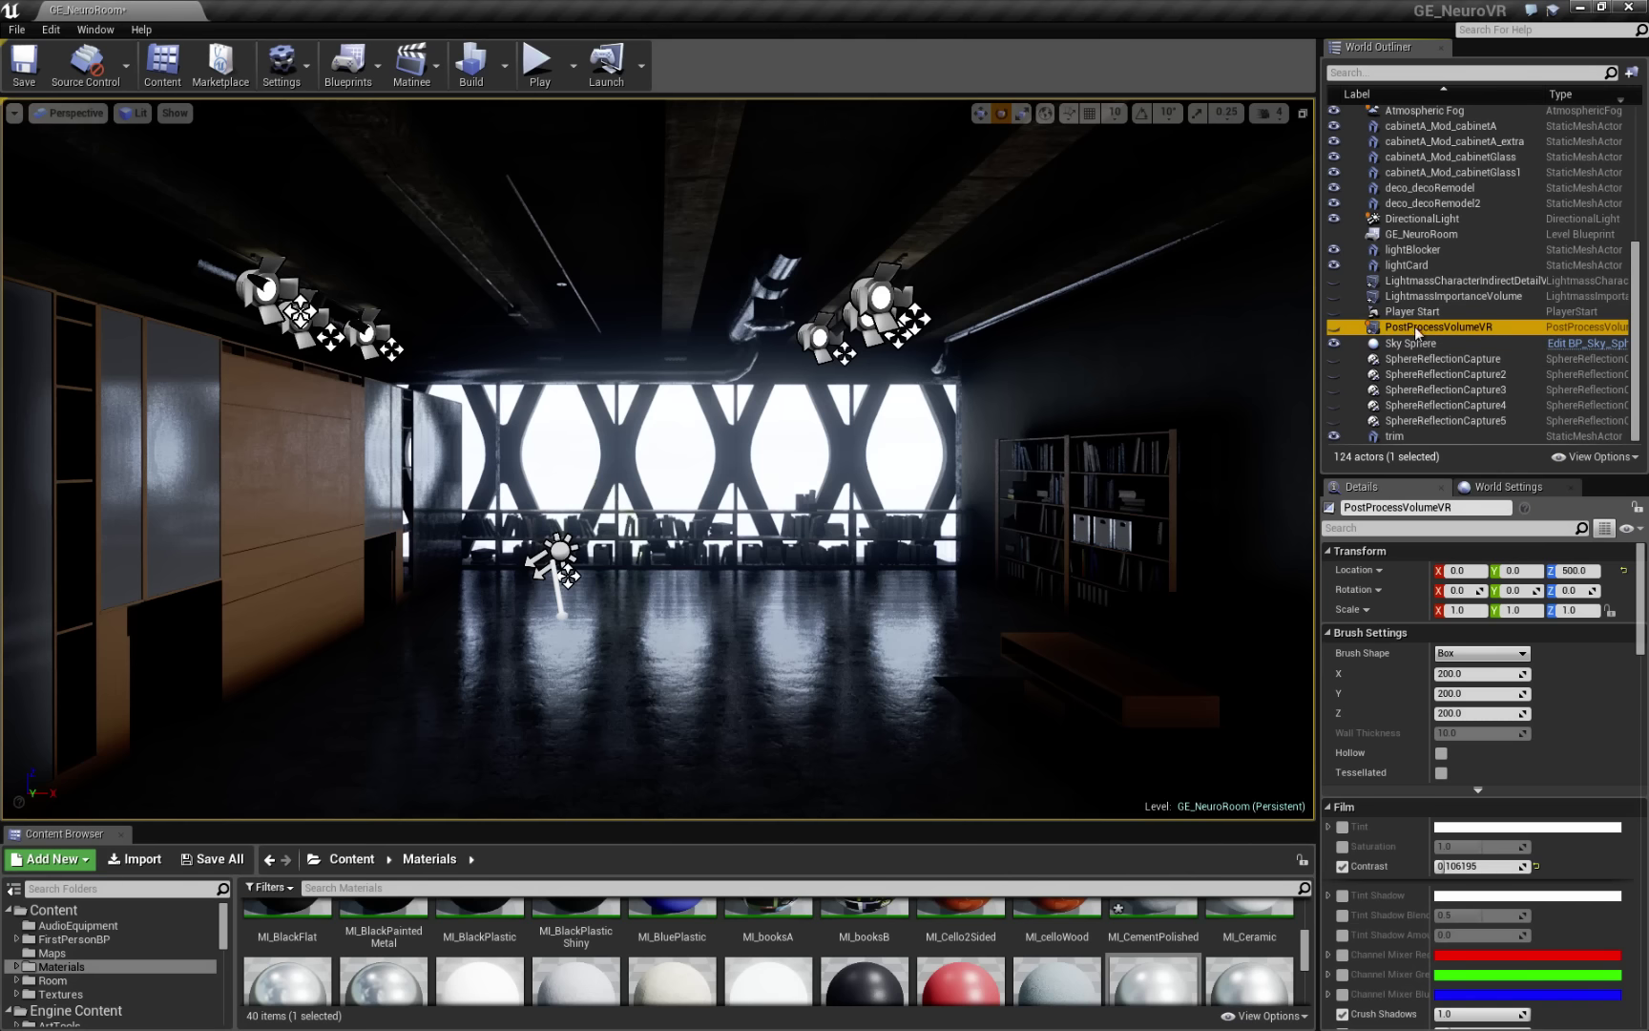
pyautogui.scroll(-15, 1608, 808)
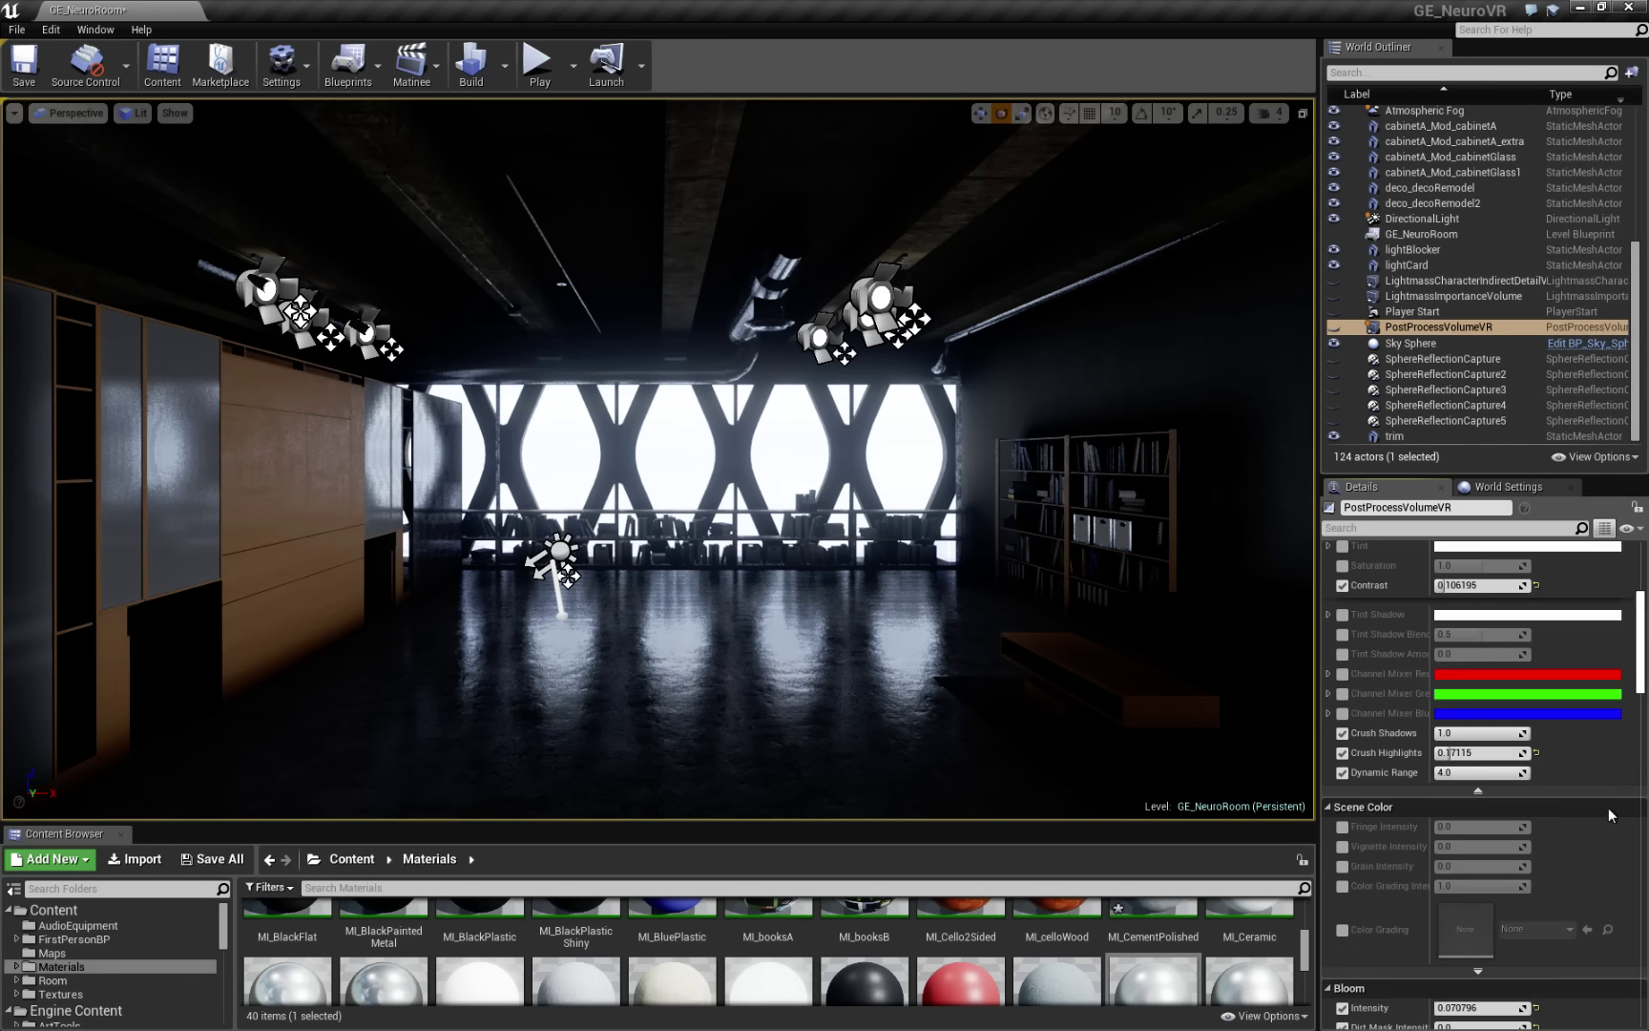
pyautogui.scroll(4, 1613, 905)
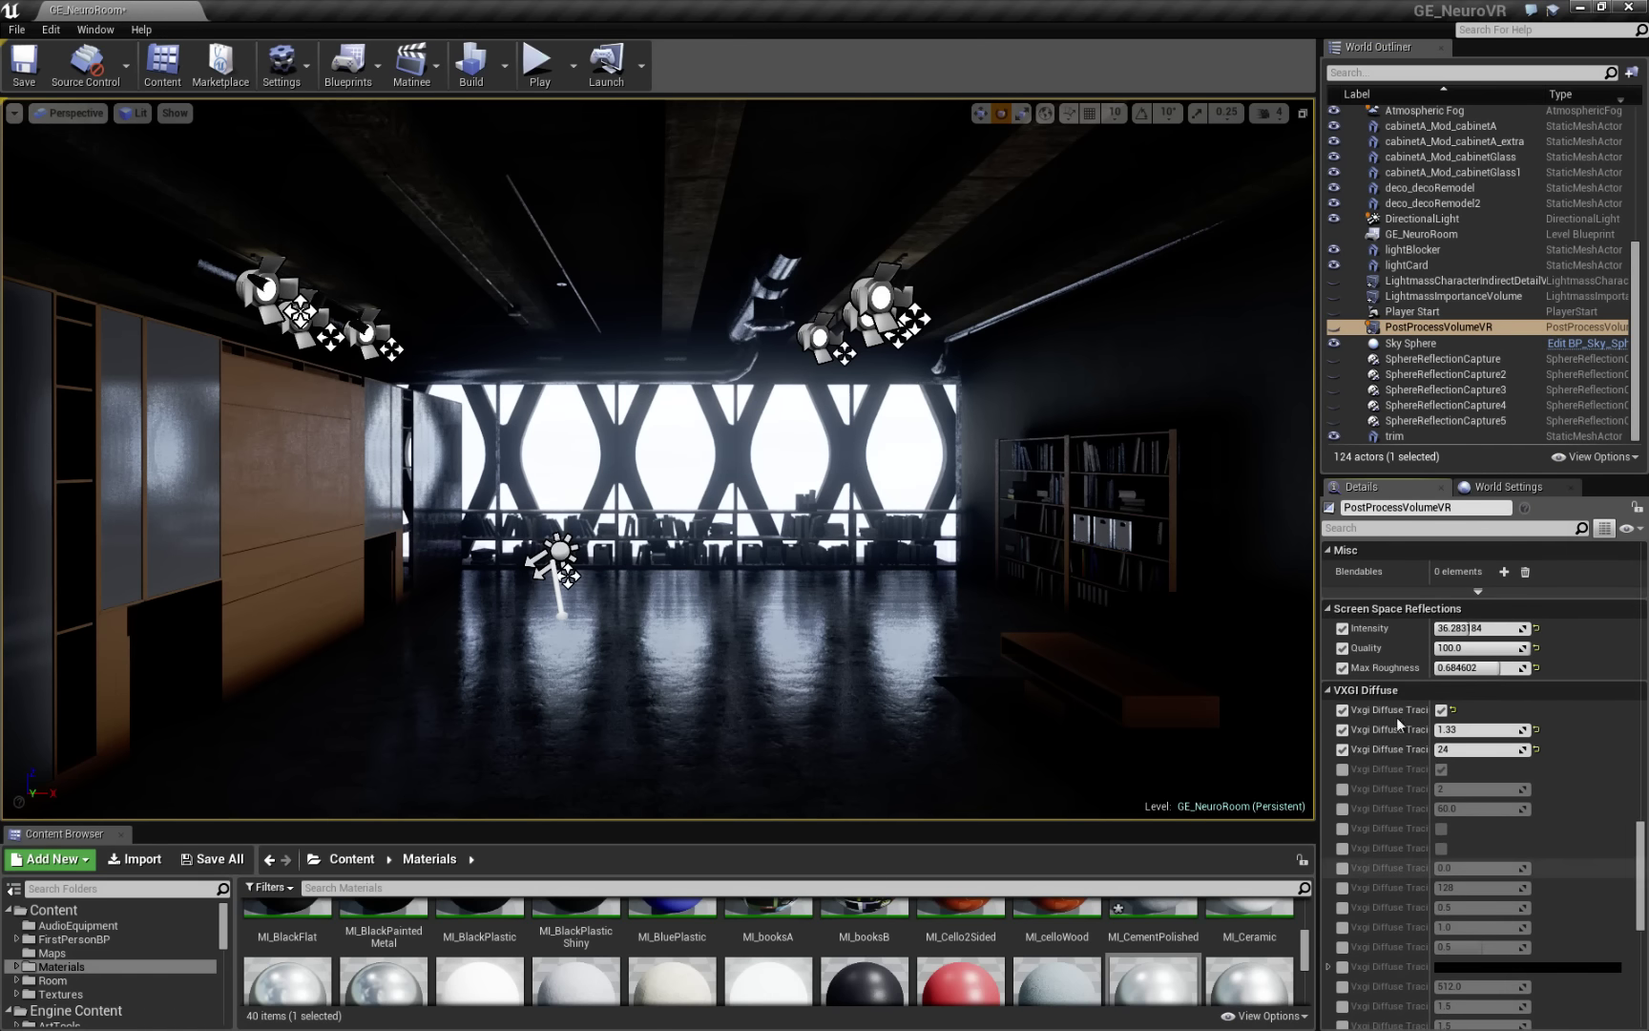
pyautogui.click(1443, 709)
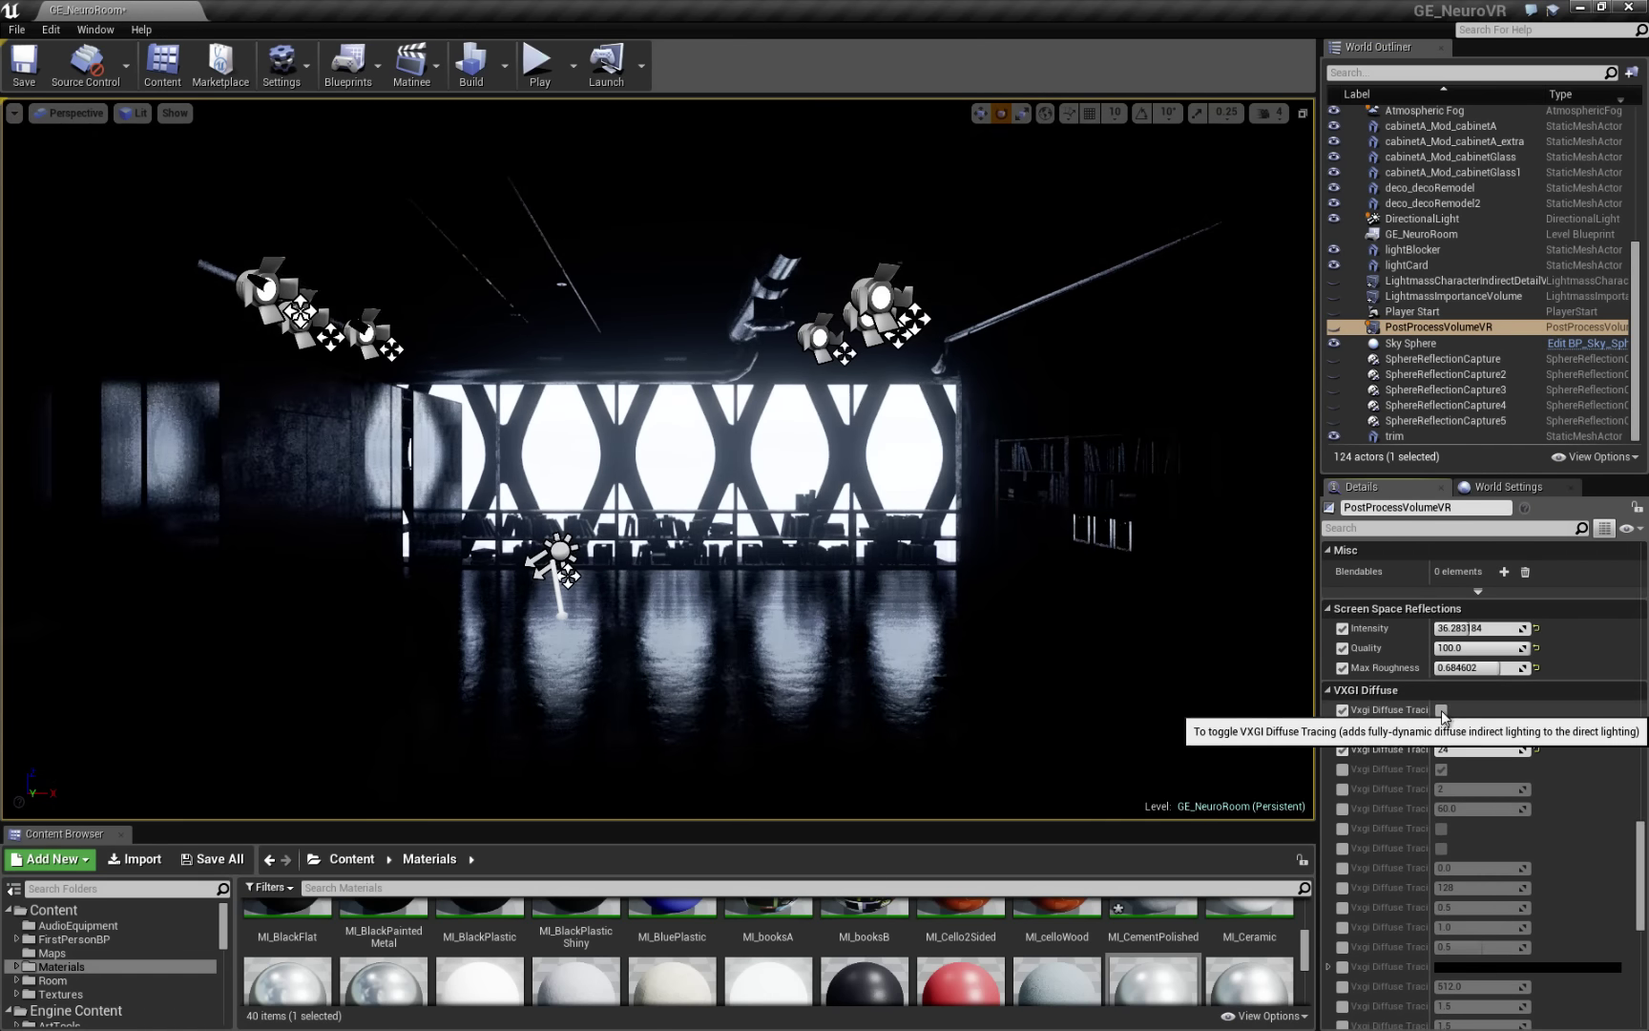
pyautogui.click(1442, 711)
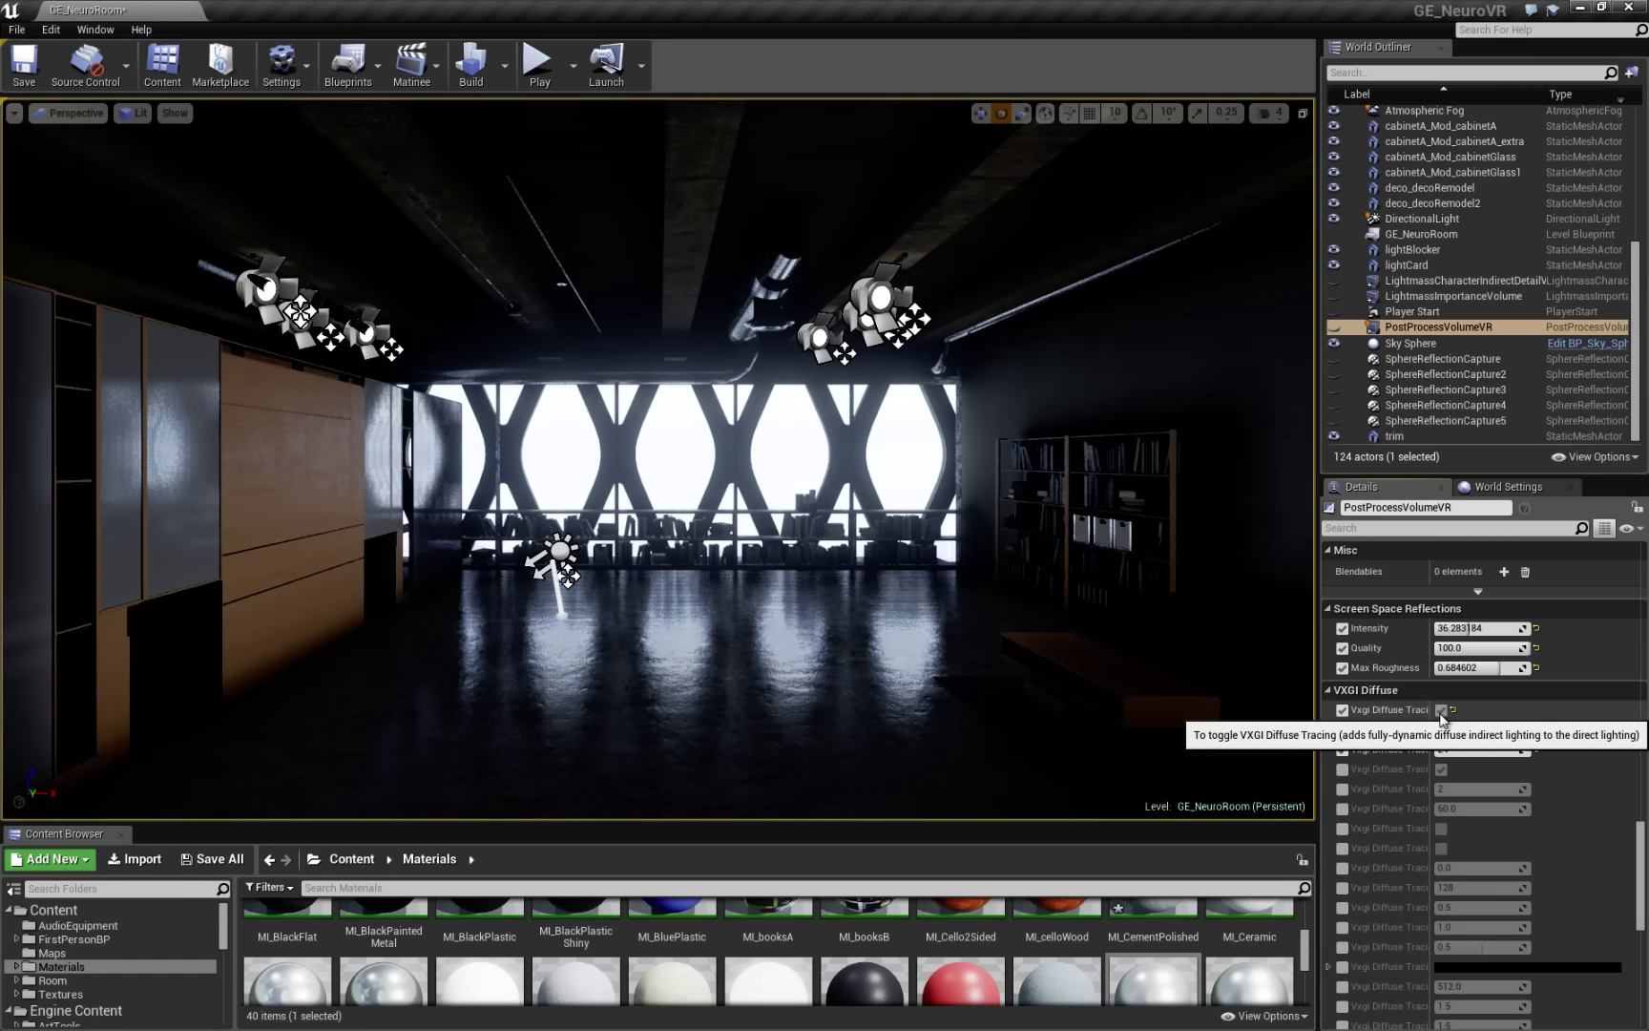
pyautogui.click(1442, 714)
pyautogui.click(1441, 714)
pyautogui.click(1441, 713)
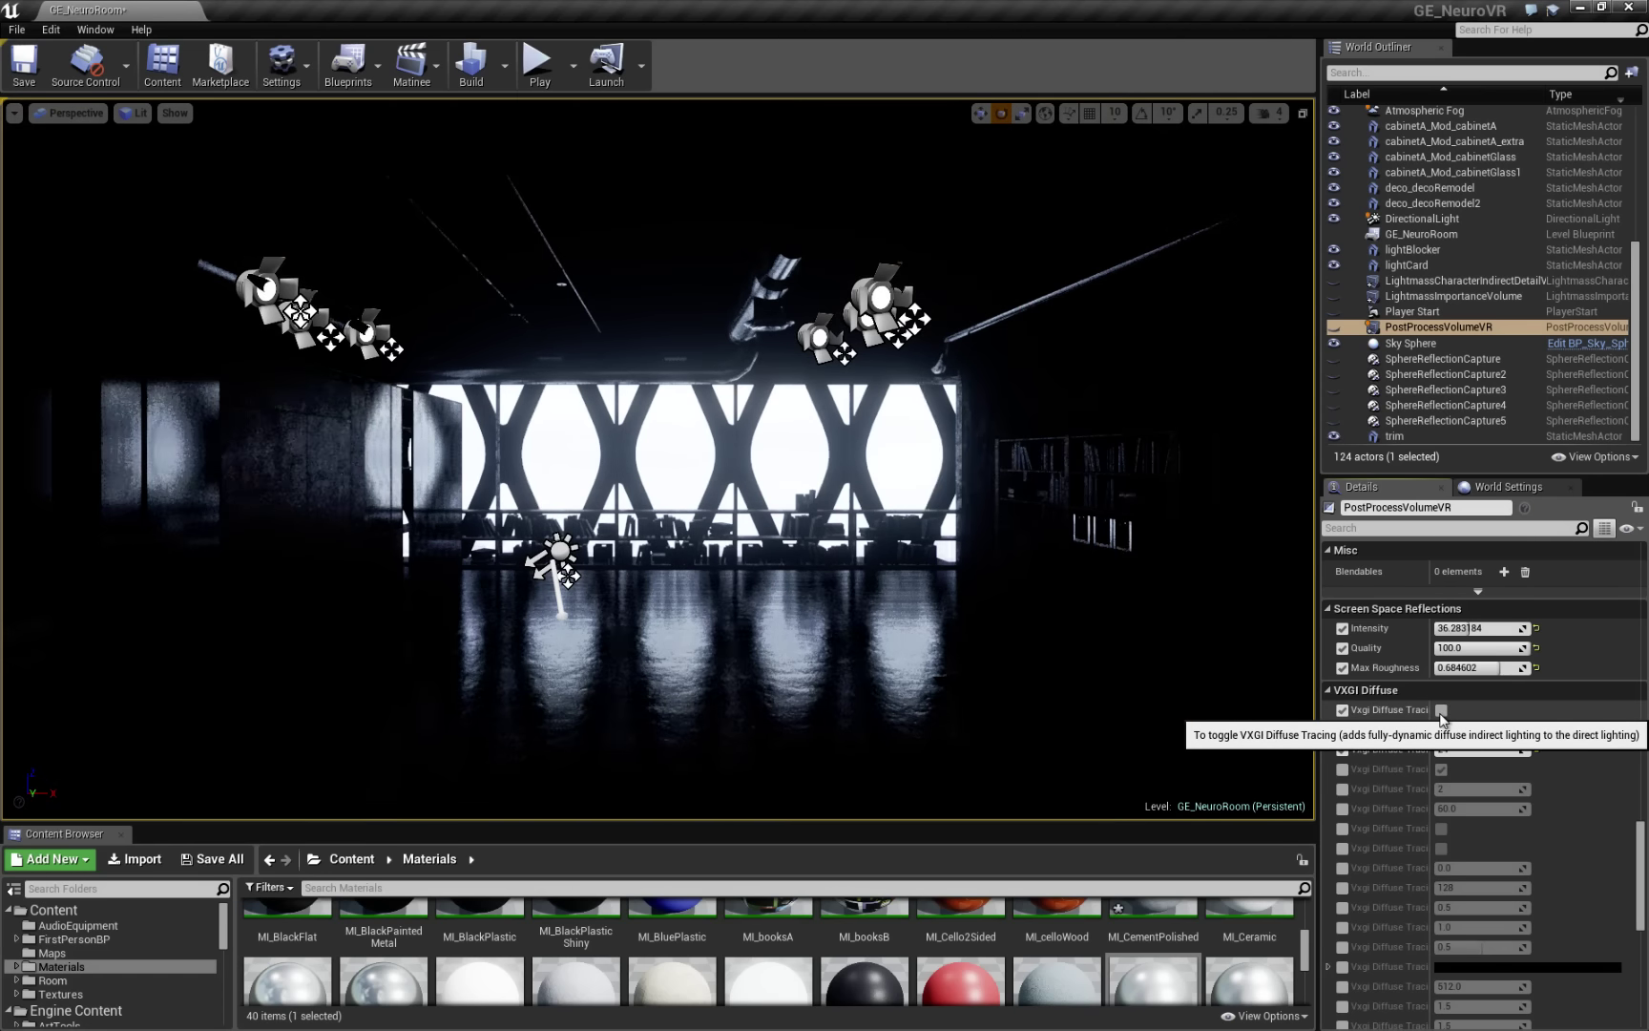
pyautogui.click(1441, 716)
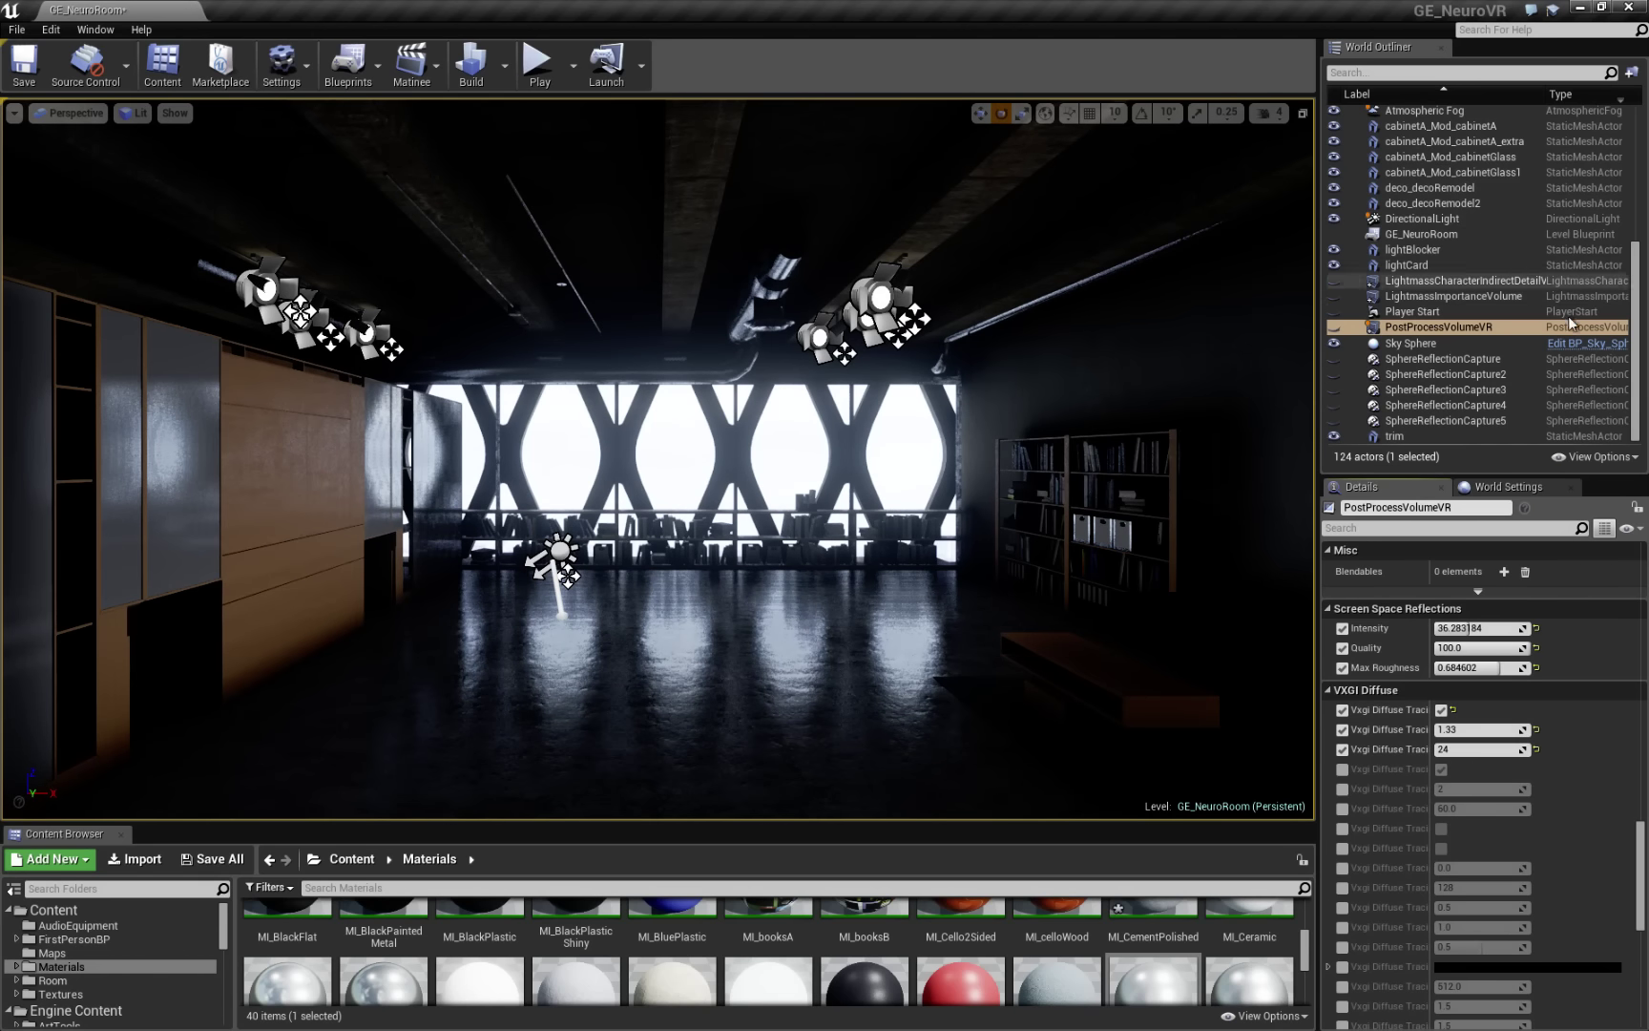
# Step: Enable Affects World on the DirectionalLight
pyautogui.scroll(2, 1638, 315)
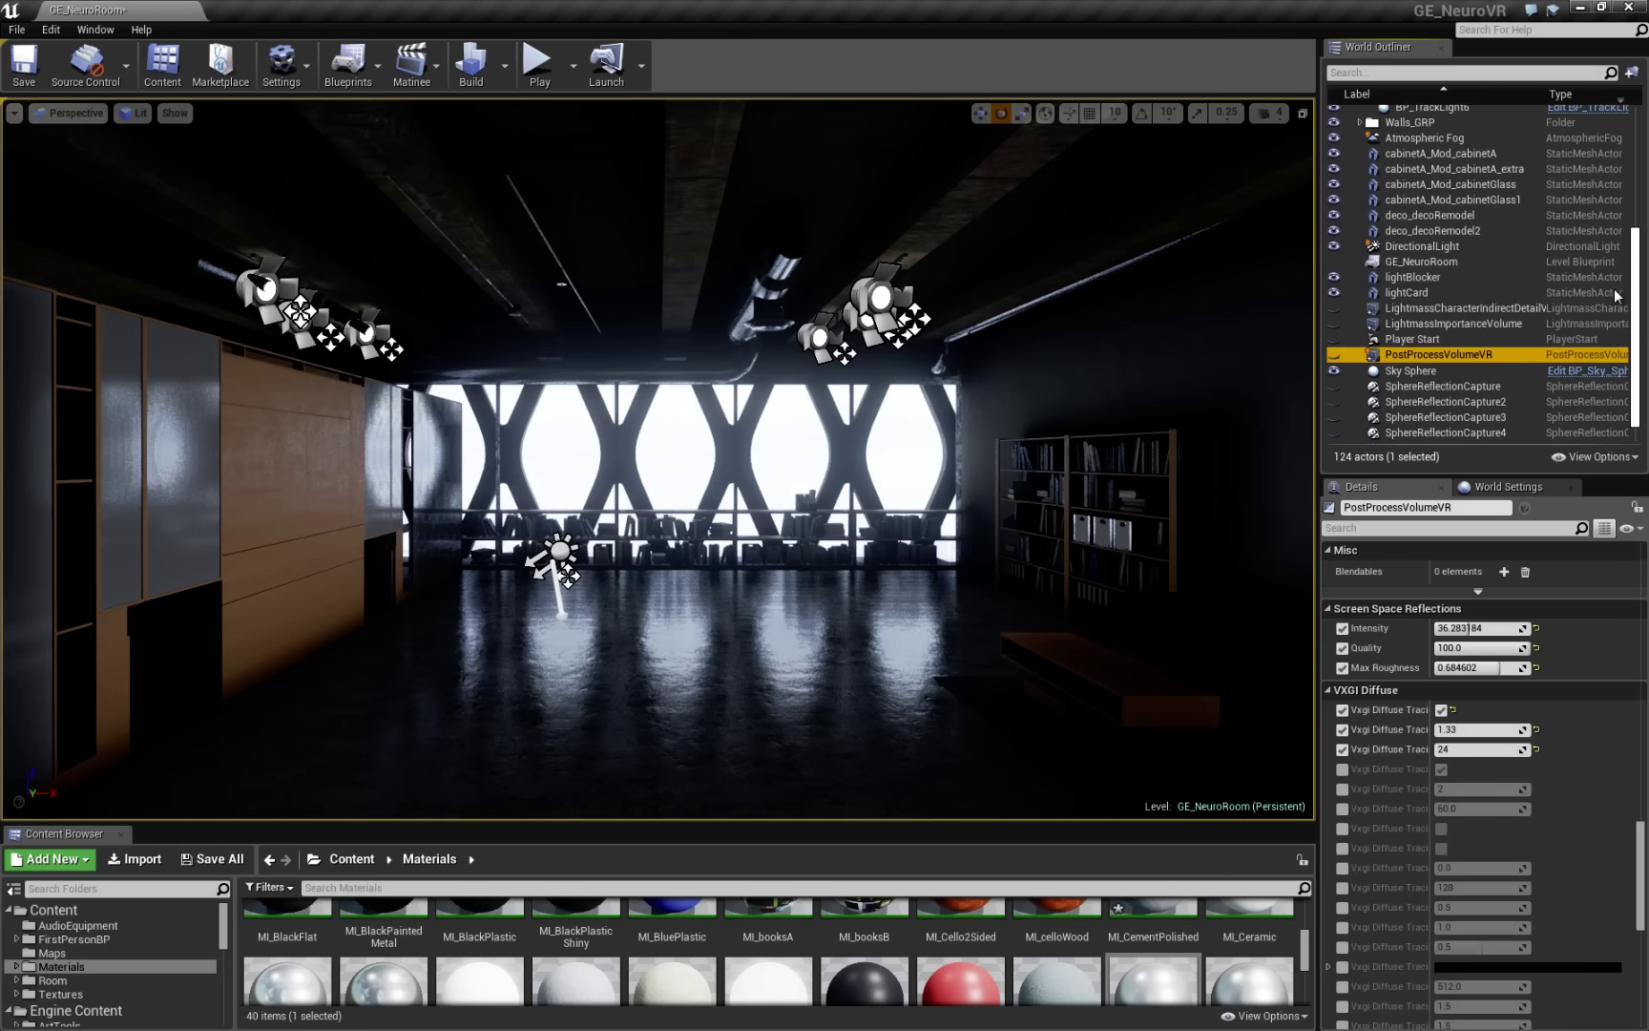
pyautogui.click(1430, 246)
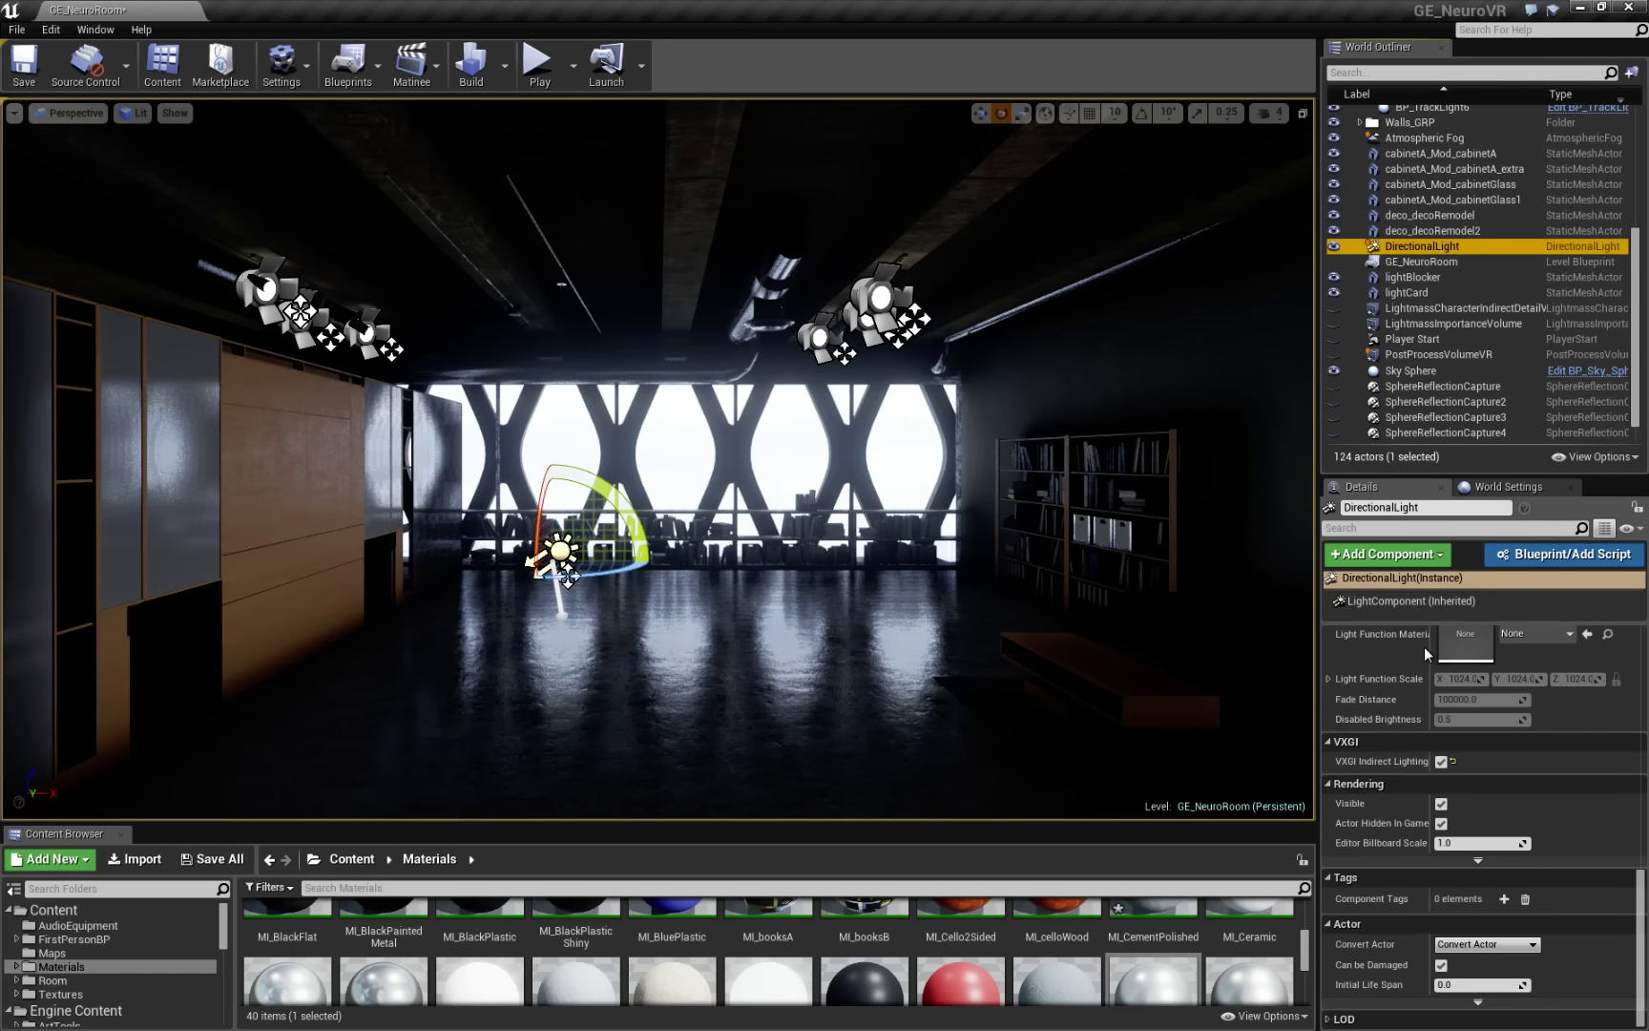
pyautogui.scroll(6, 1422, 668)
pyautogui.scroll(3, 1444, 739)
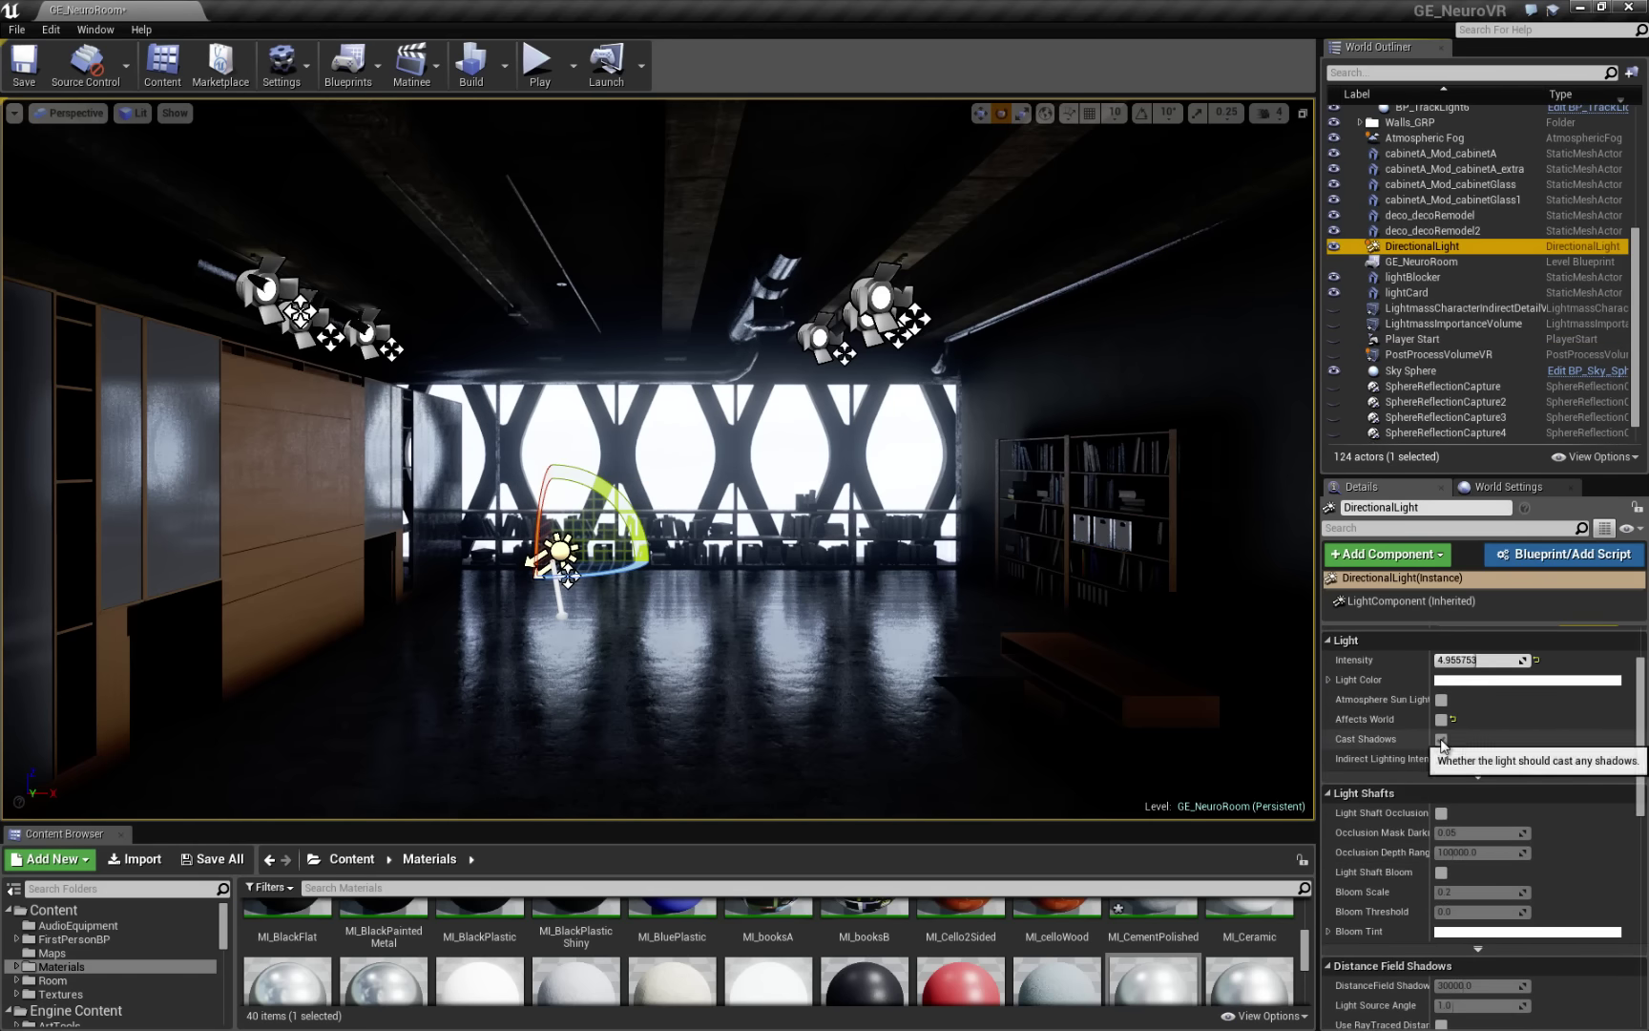
pyautogui.click(1441, 719)
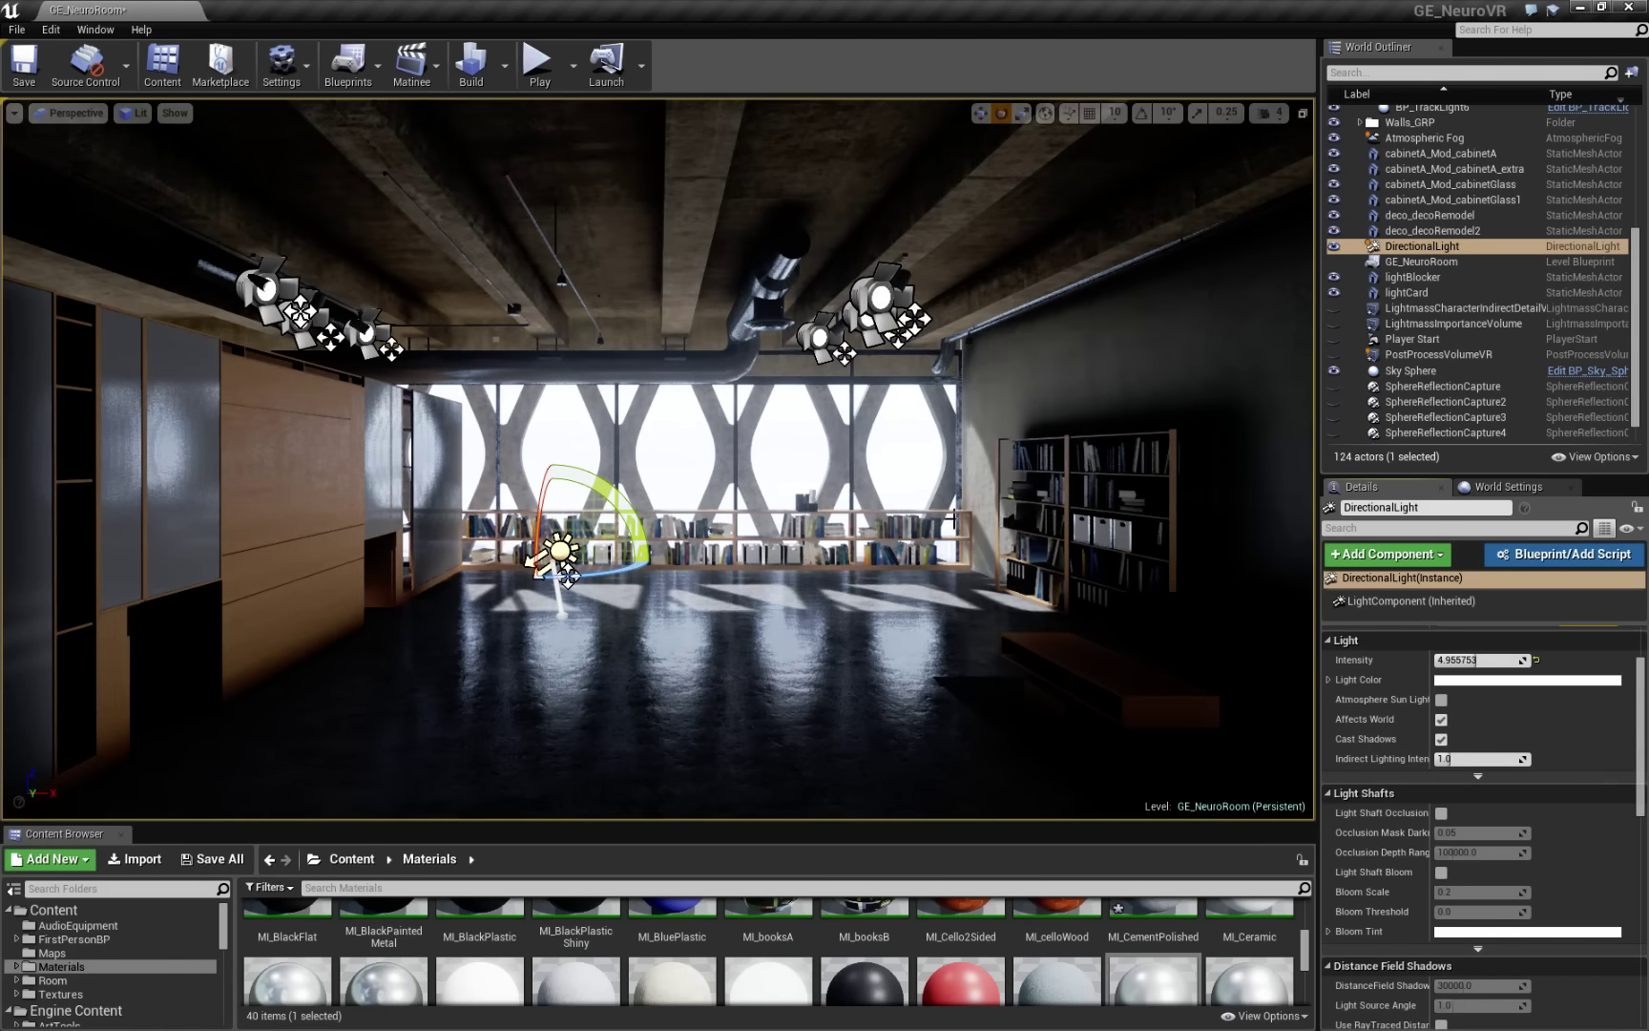
# Step: Rotate the DirectionalLight to angle the sunlight farther across the floor, and show the FPS counter in the viewport
pyautogui.moveTo(540, 511)
pyautogui.mouseDown()
pyautogui.moveTo(550, 577)
pyautogui.moveTo(542, 526)
pyautogui.mouseUp()
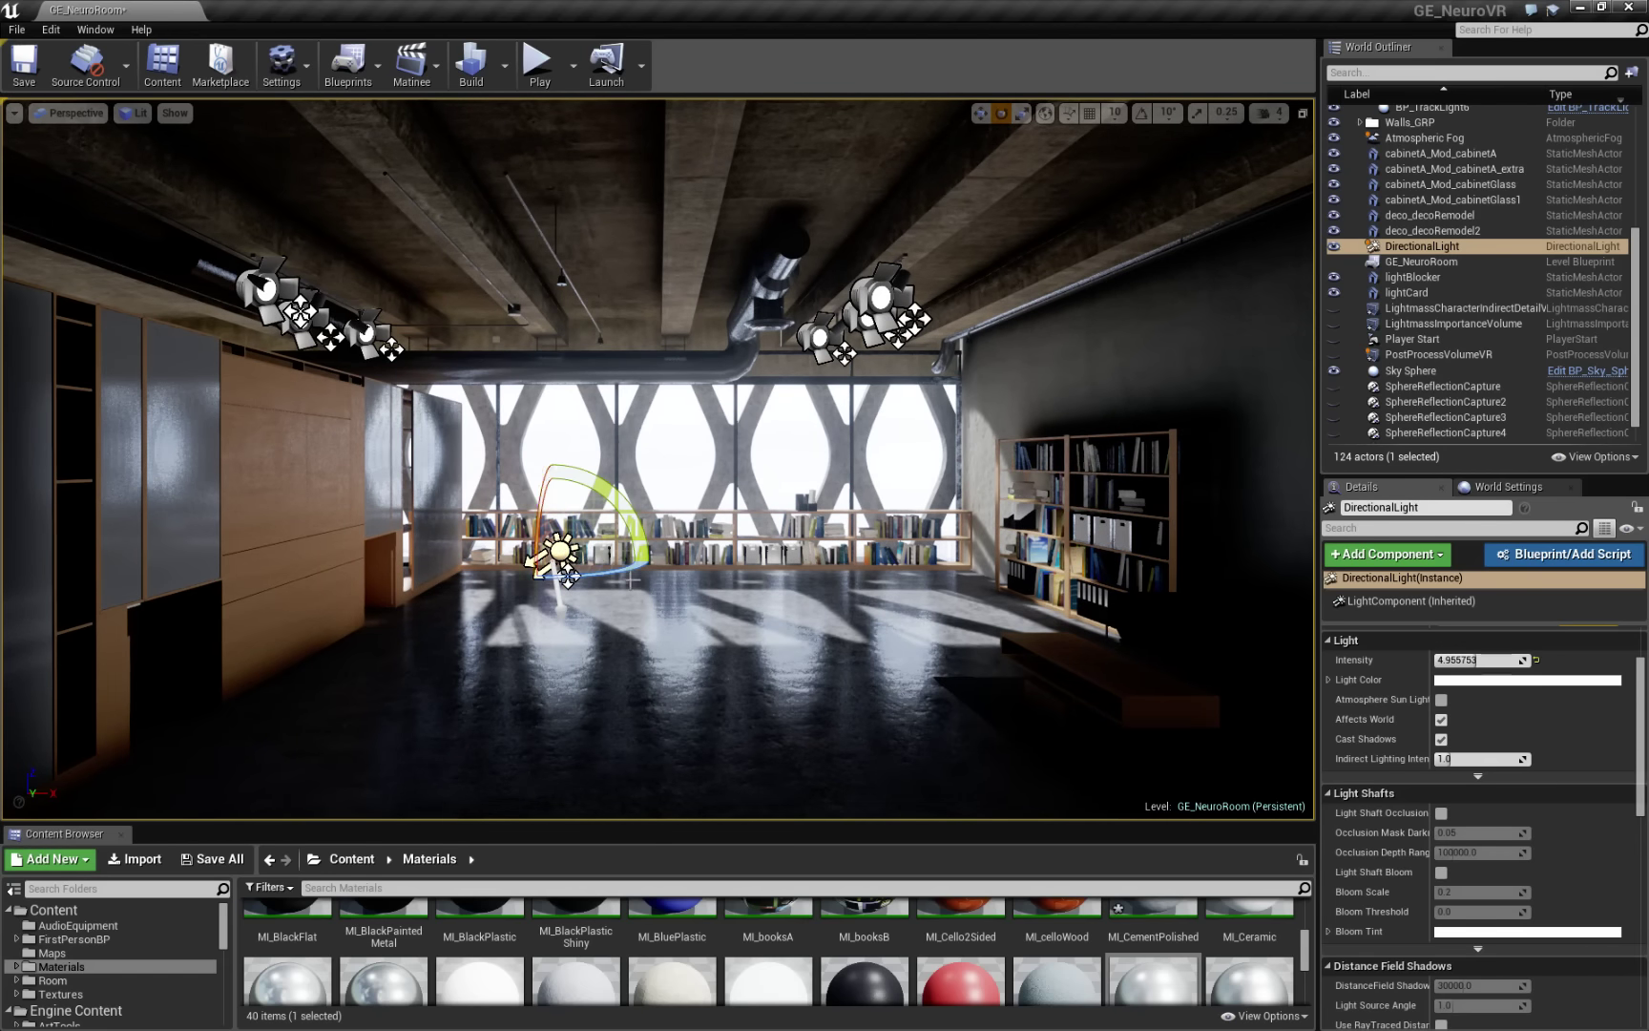
pyautogui.moveTo(616, 576); pyautogui.dragTo(496, 575)
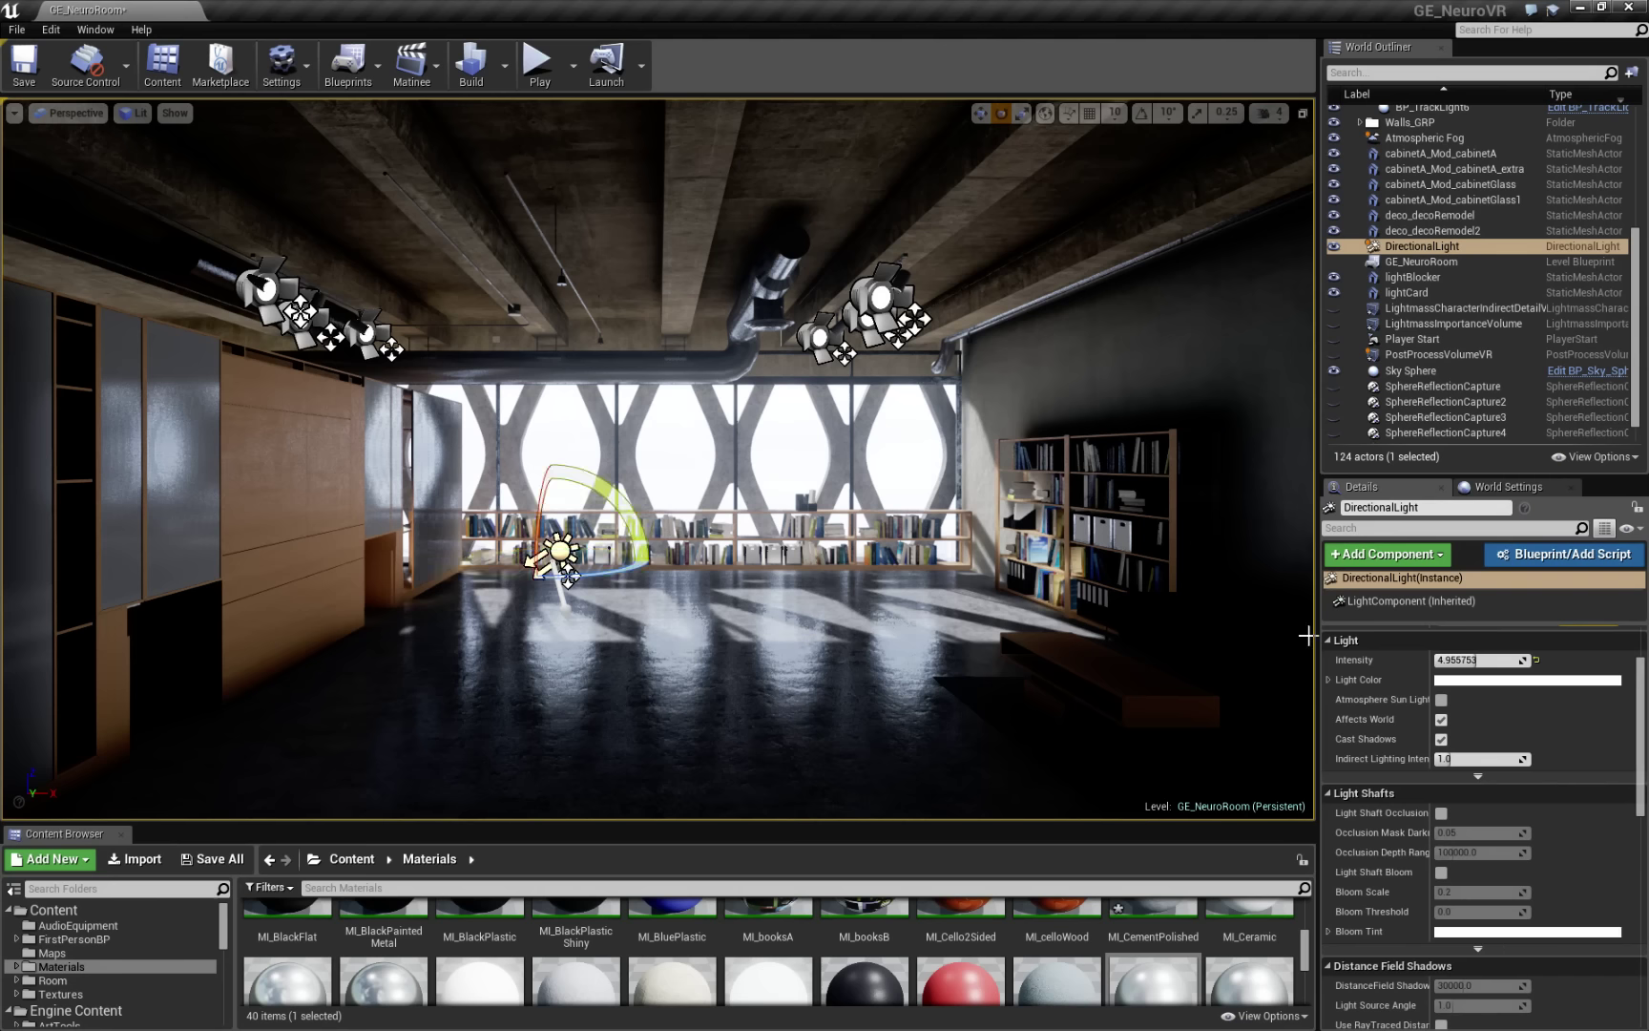
pyautogui.click(15, 114)
pyautogui.click(62, 196)
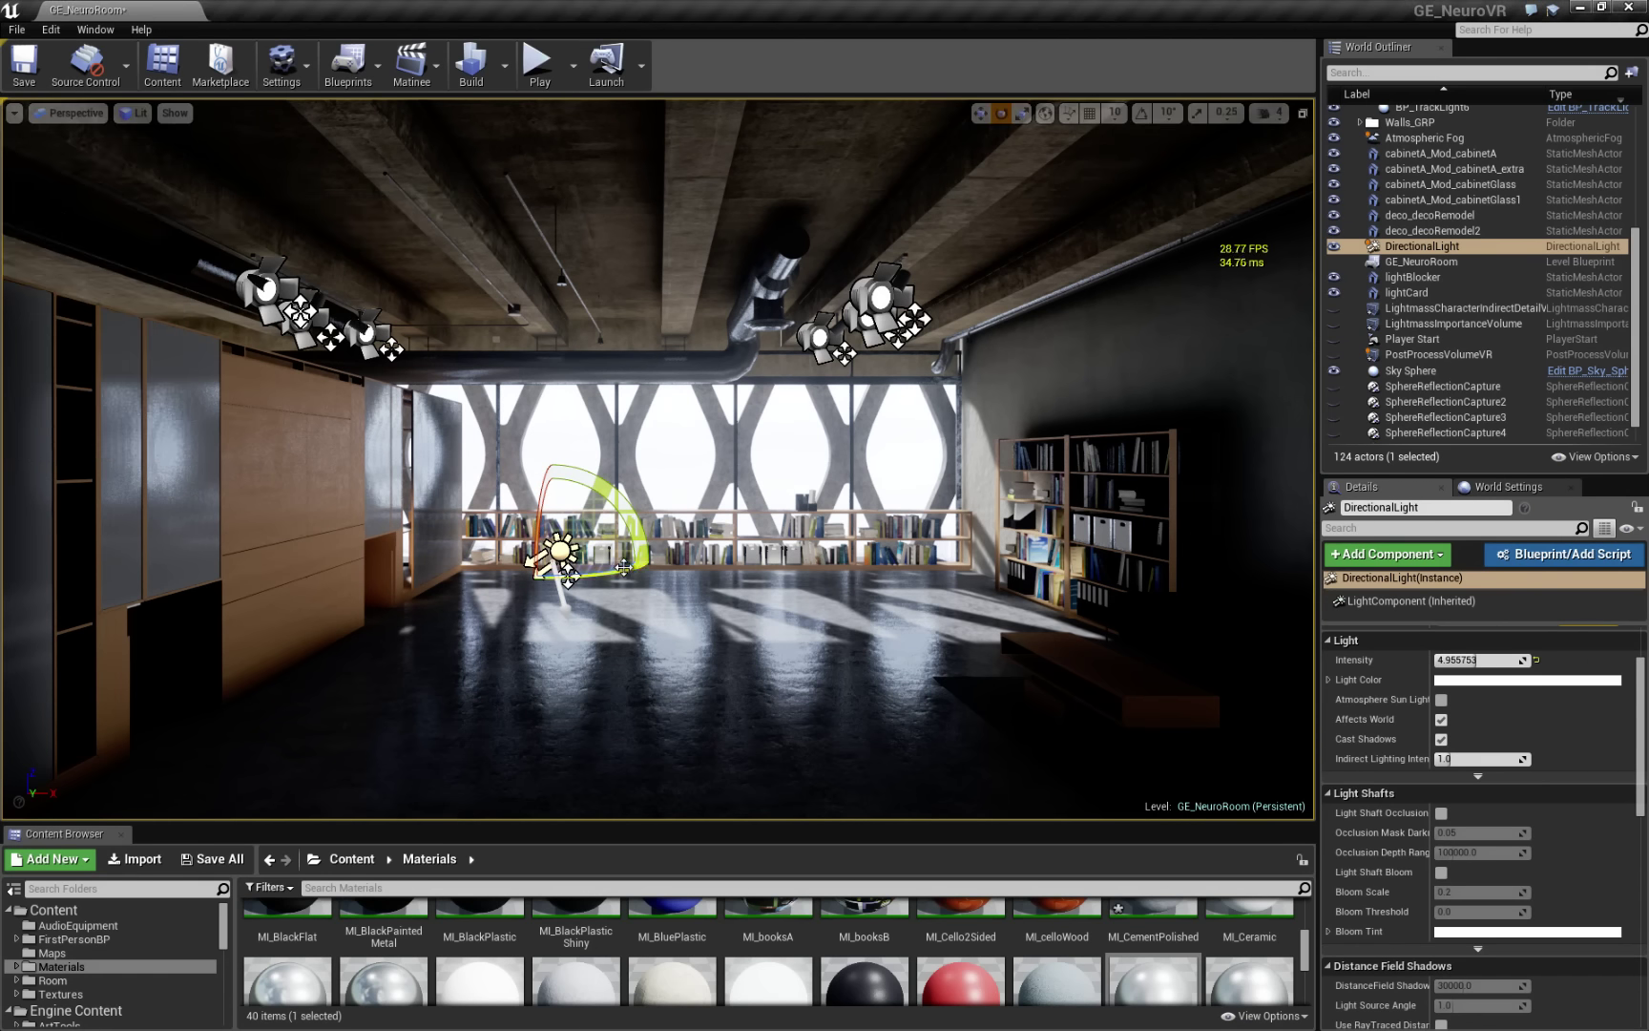
pyautogui.moveTo(624, 568); pyautogui.dragTo(611, 568)
# Step: Set the number of VXGI diffuse tracing cones in PostProcessVolumeVR to 8
pyautogui.click(1447, 354)
pyautogui.moveTo(1634, 622)
pyautogui.mouseDown()
pyautogui.moveTo(1595, 898)
pyautogui.moveTo(1599, 868)
pyautogui.mouseUp()
pyautogui.click(1465, 749)
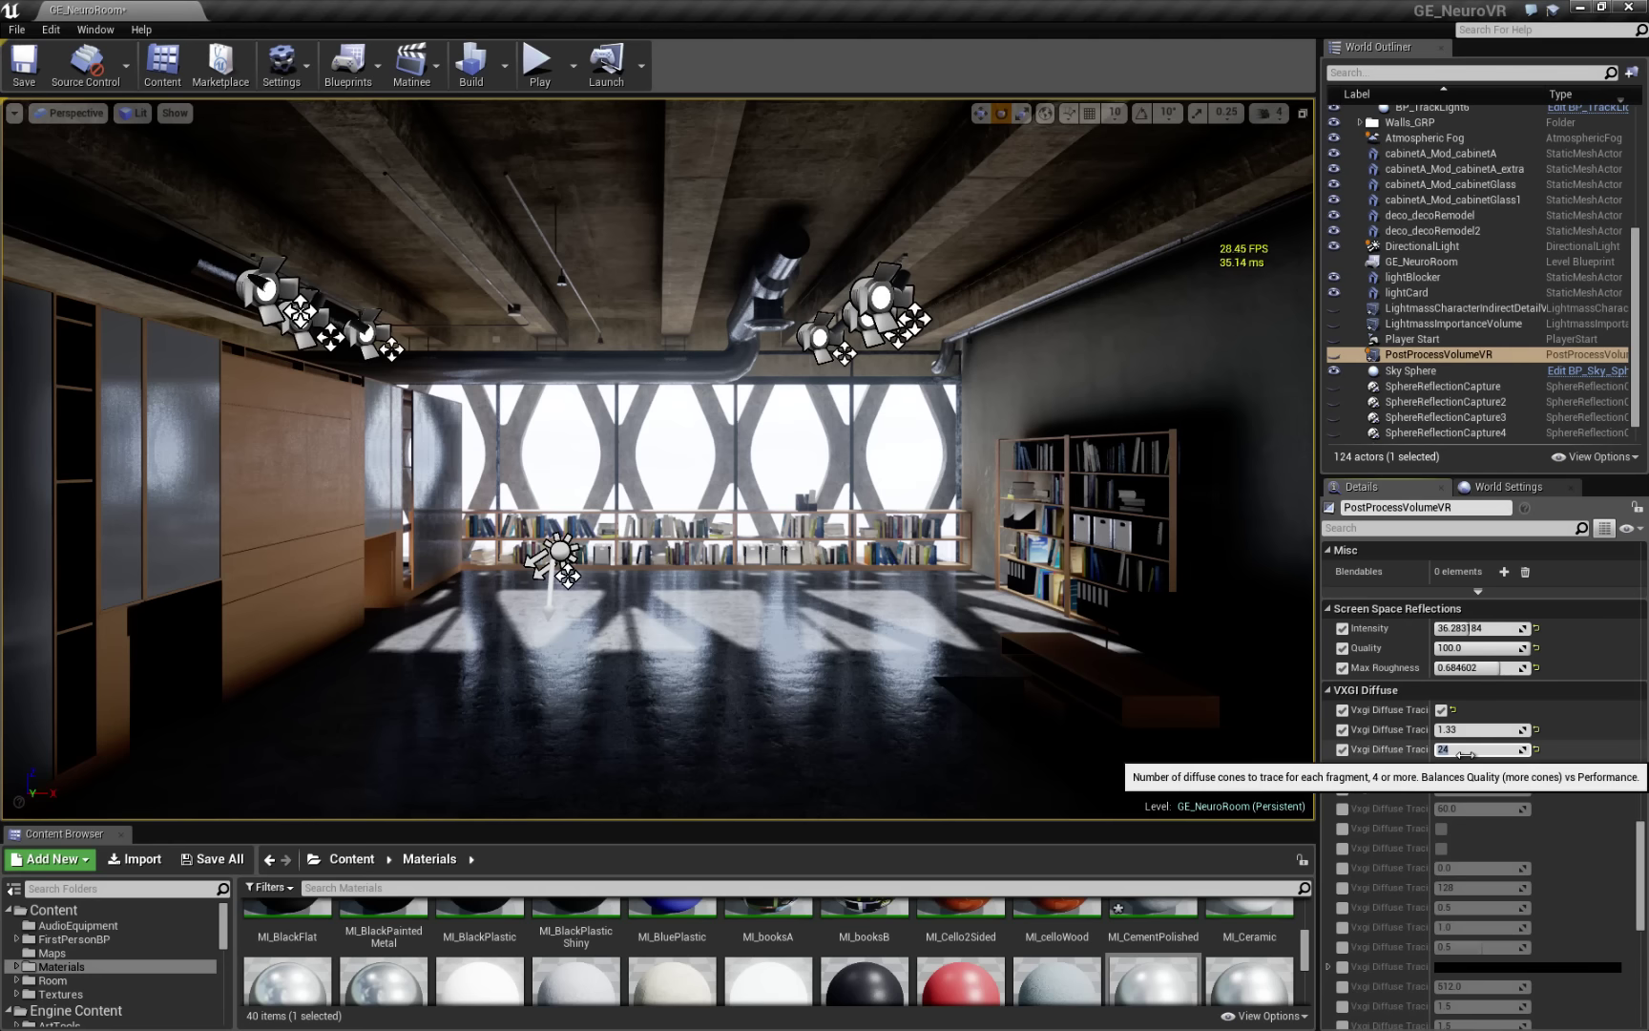
pyautogui.moveTo(1429, 720)
pyautogui.mouseDown()
pyautogui.moveTo(1501, 708)
pyautogui.moveTo(1507, 725)
pyautogui.moveTo(1418, 731)
pyautogui.mouseUp()
pyautogui.click(1465, 749)
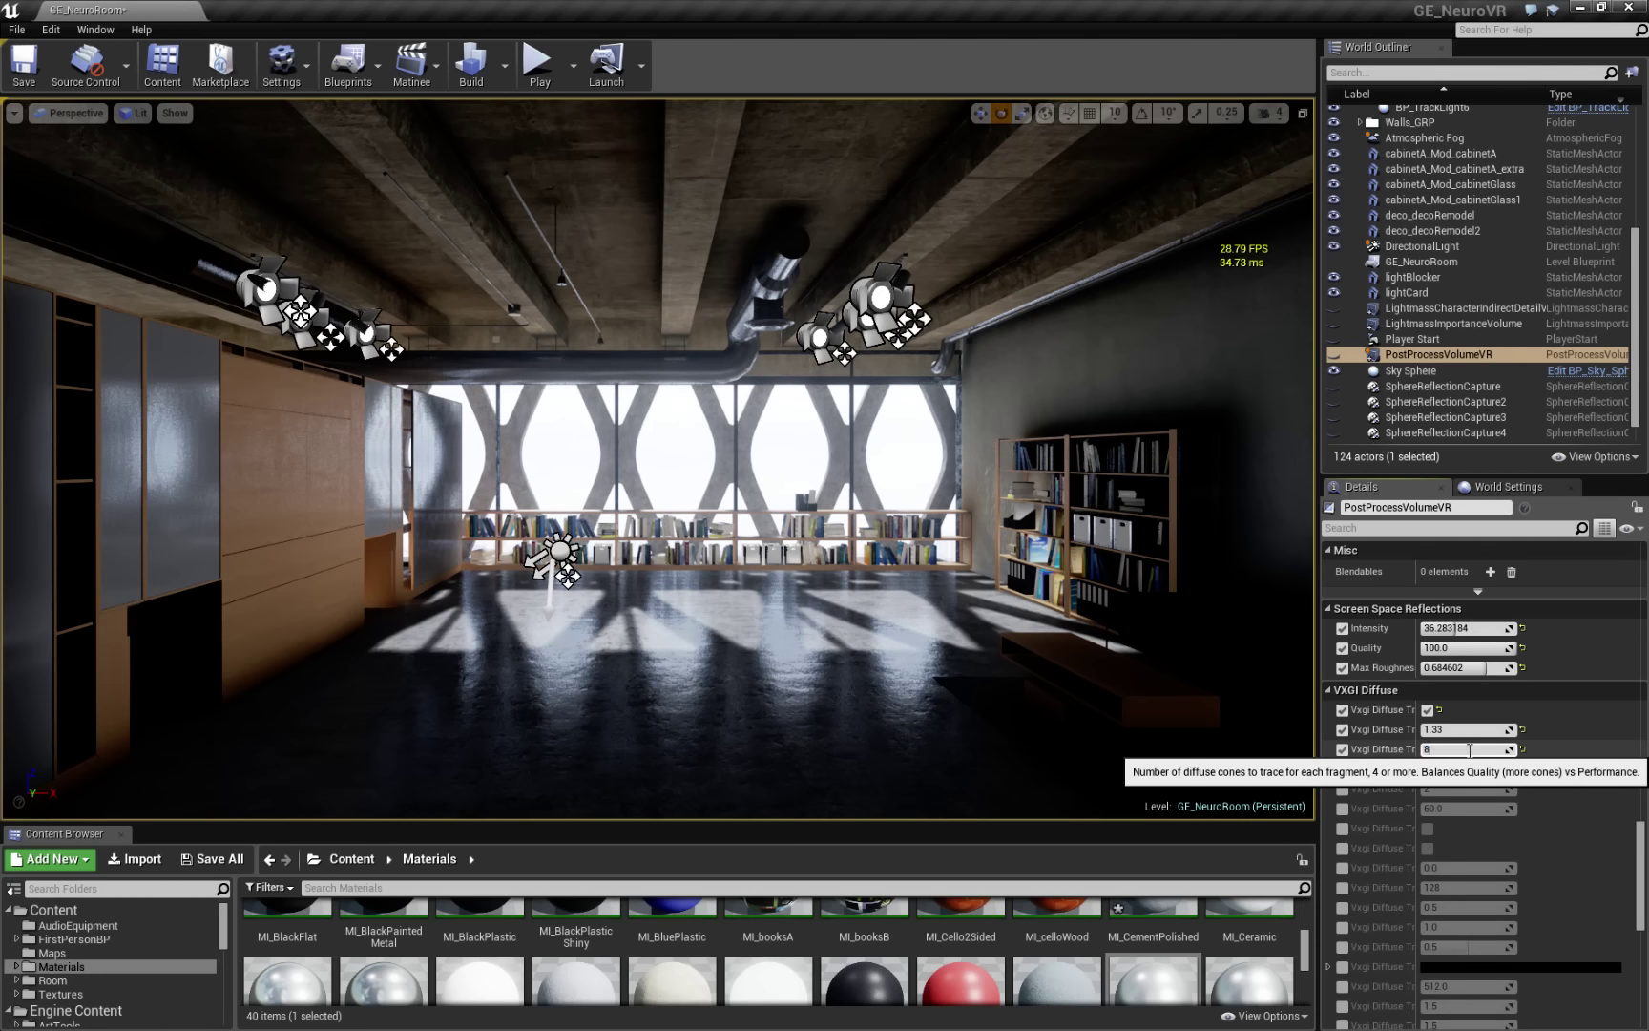
pyautogui.write('8')
pyautogui.press('Return')
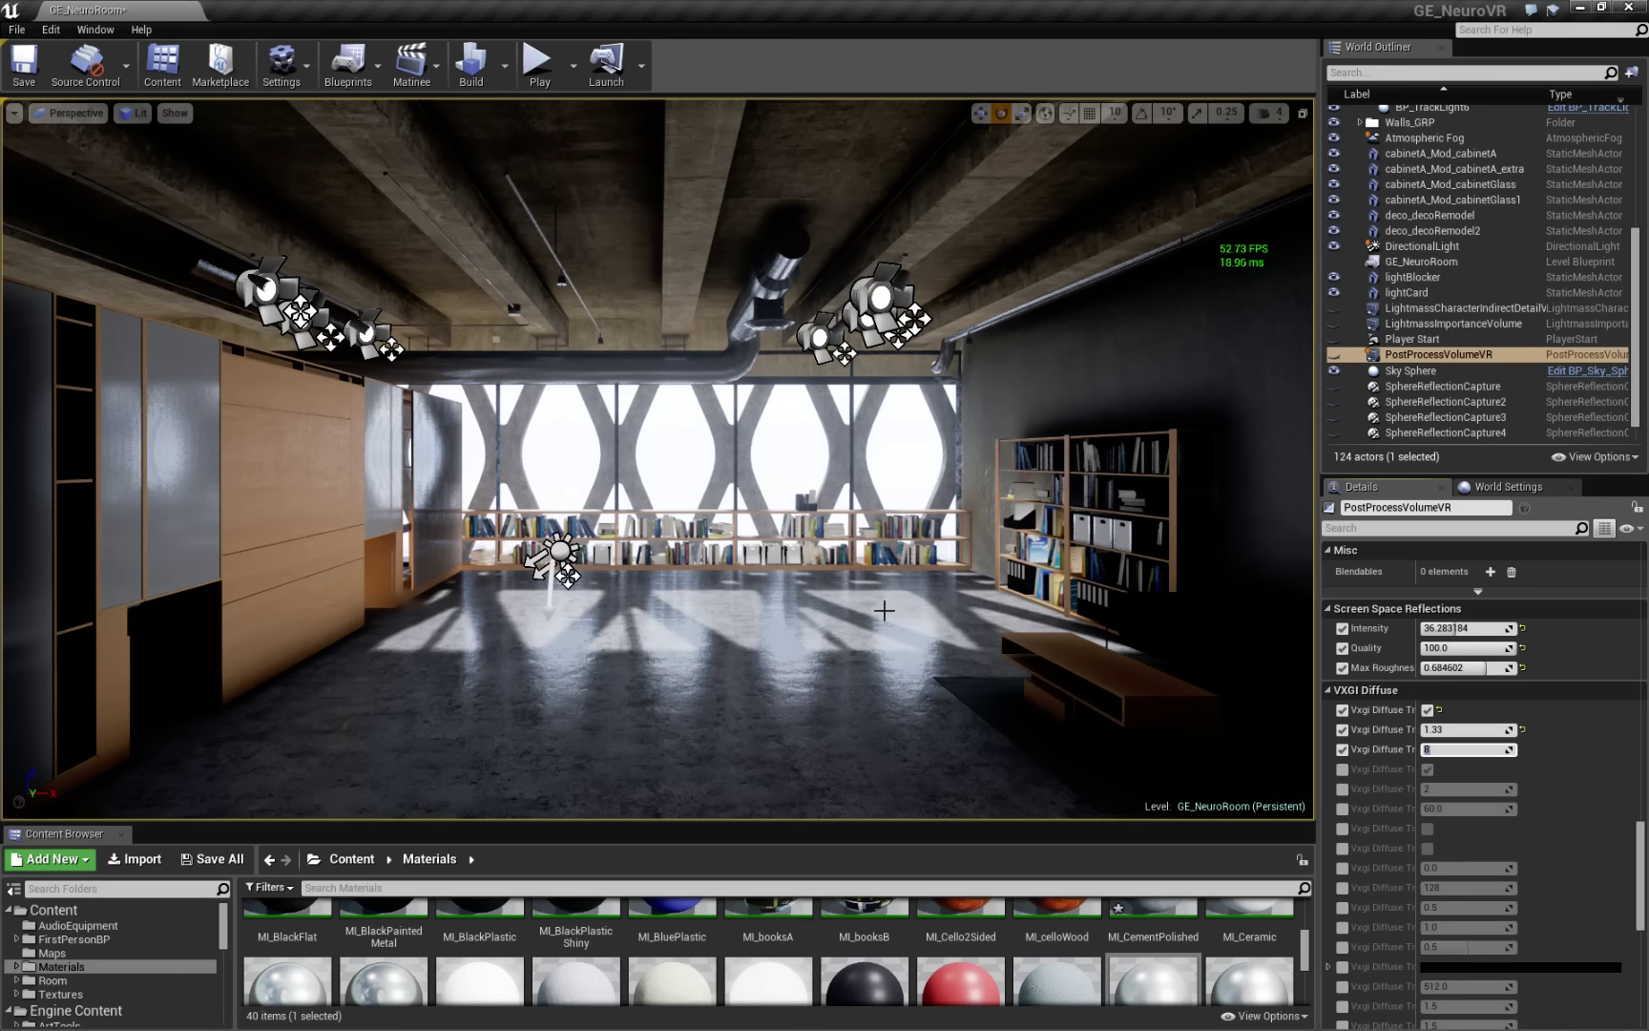
# Step: Set the number of VXGI diffuse tracing cones in PostProcessVolumeVR to 16
pyautogui.moveTo(888, 611); pyautogui.dragTo(963, 593)
pyautogui.moveTo(940, 612); pyautogui.dragTo(901, 603, button='right')
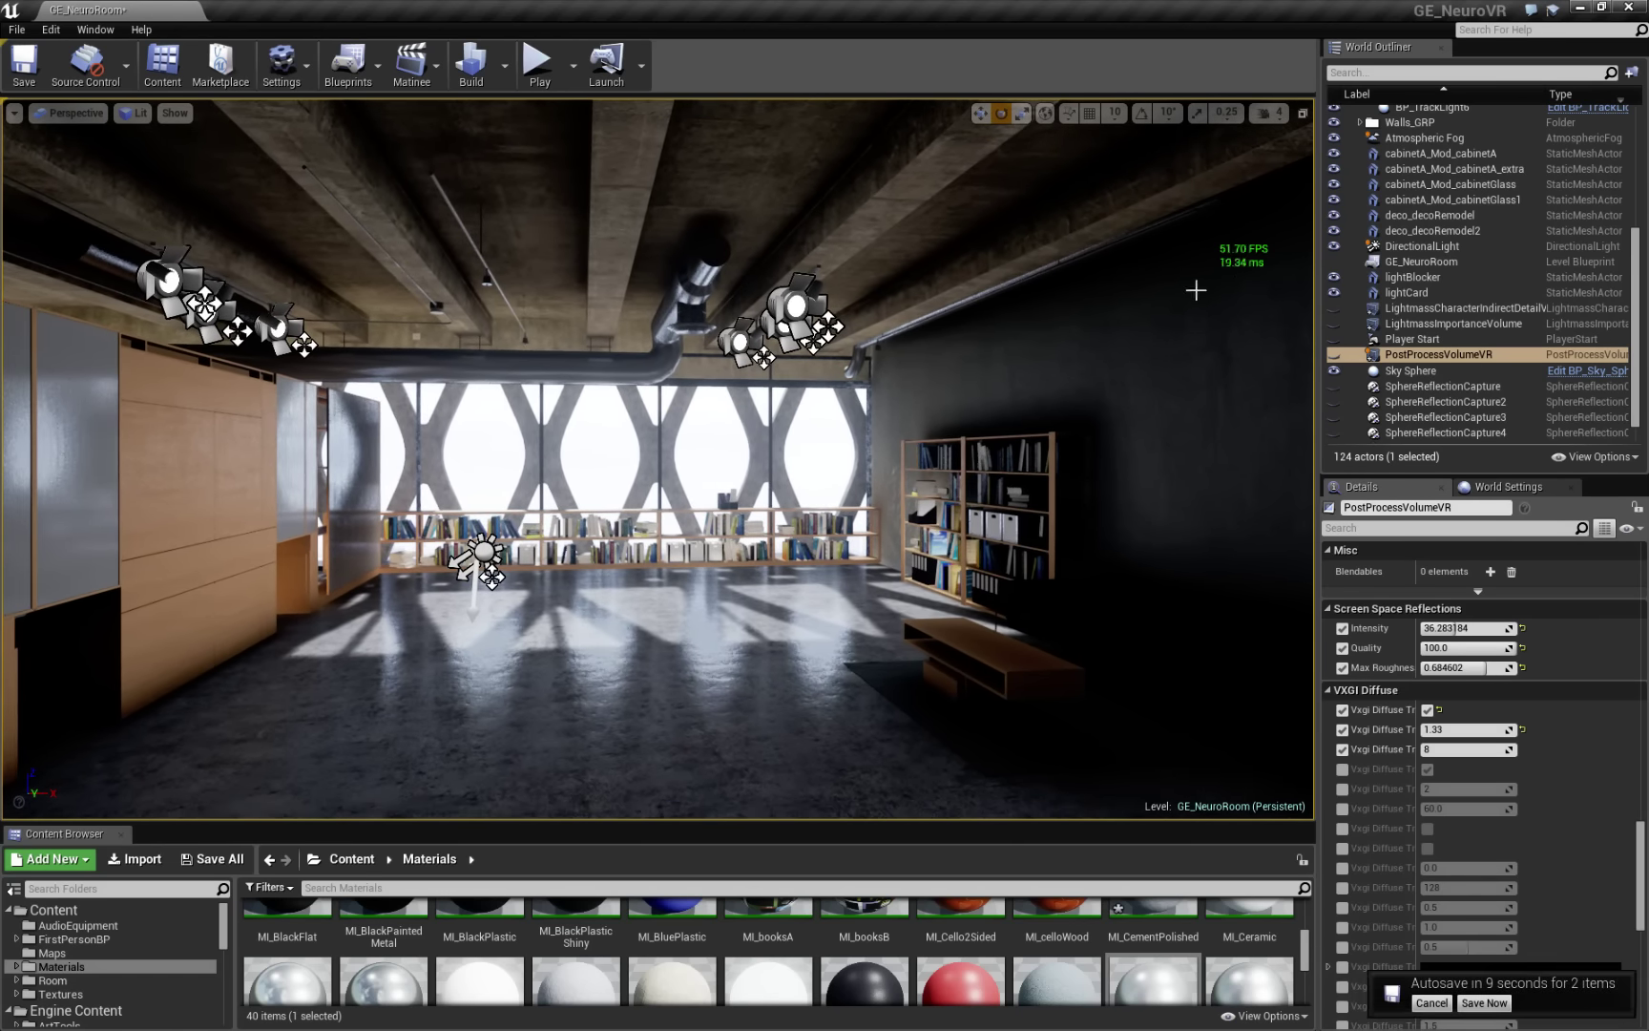
pyautogui.moveTo(799, 648); pyautogui.dragTo(759, 648, button='right')
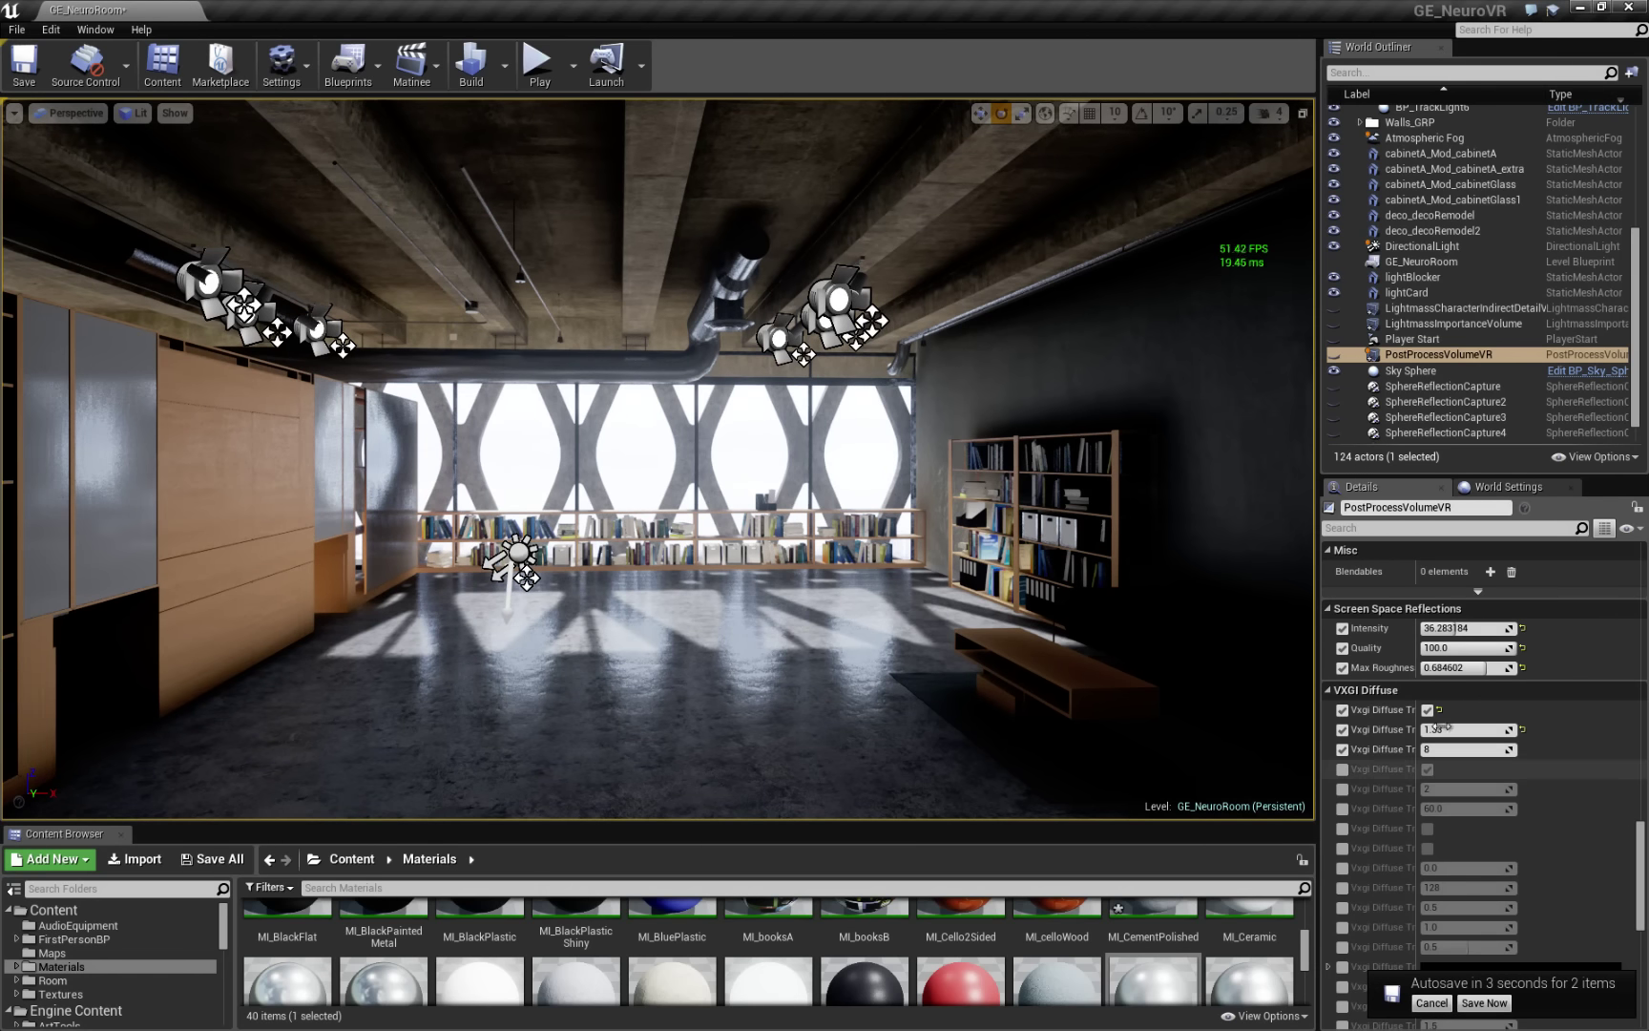
pyautogui.click(1457, 752)
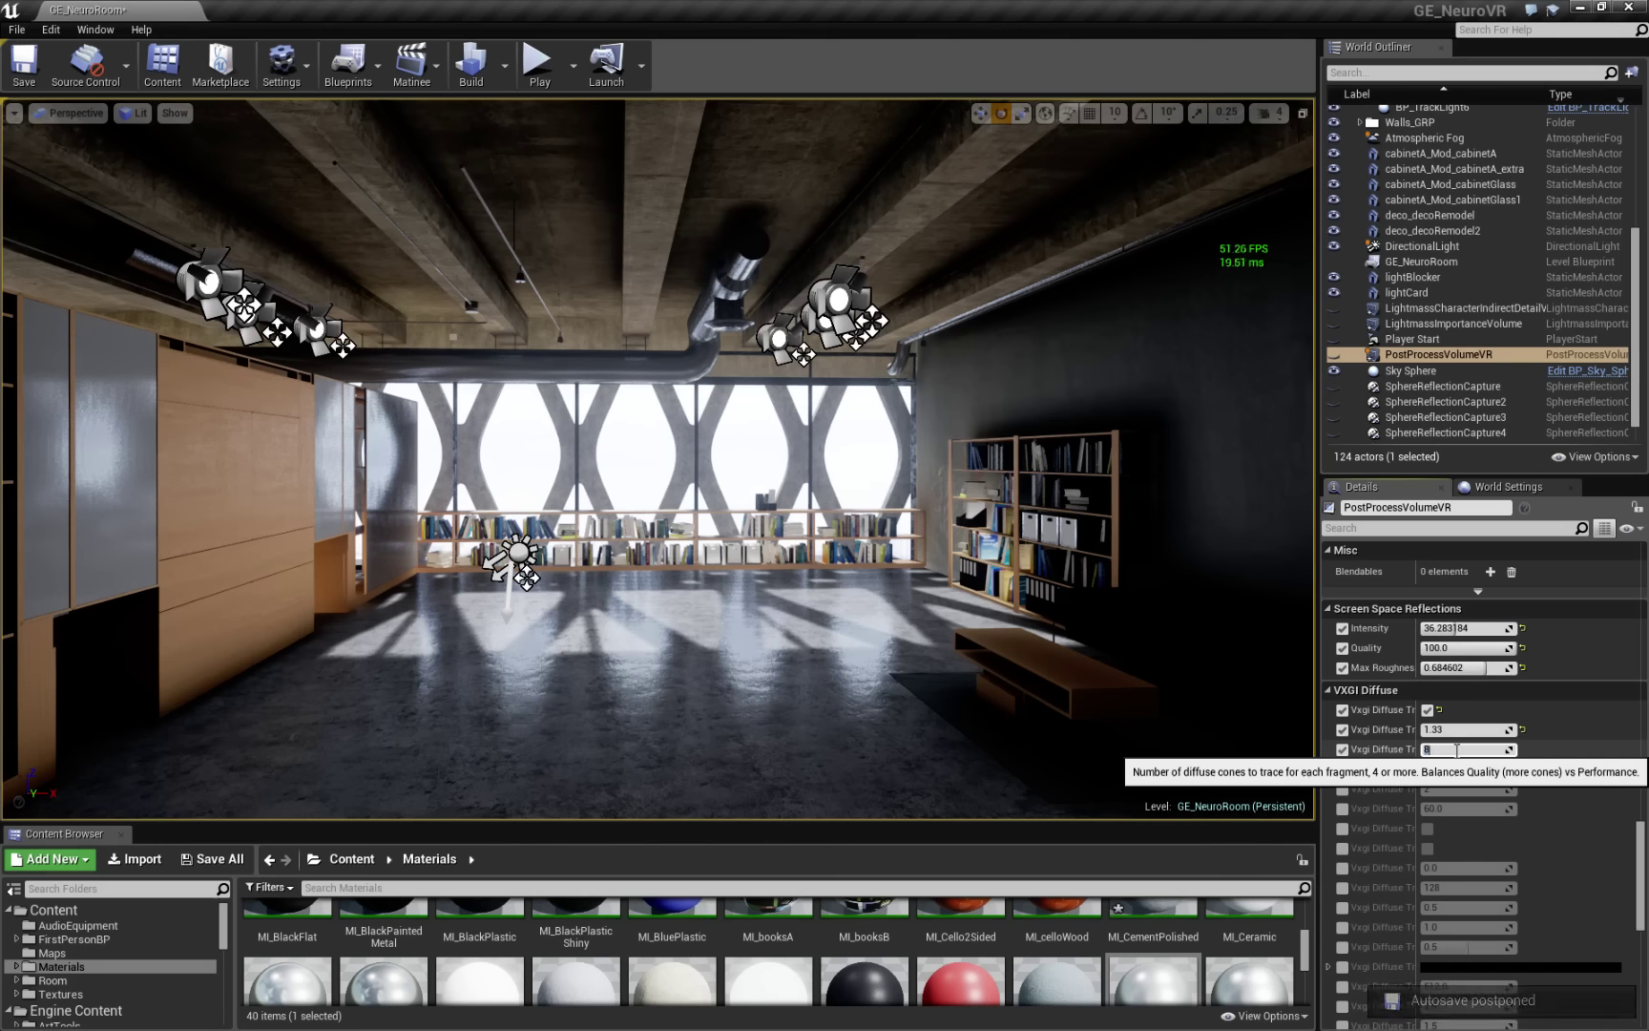
pyautogui.write('16')
pyautogui.press('Return')
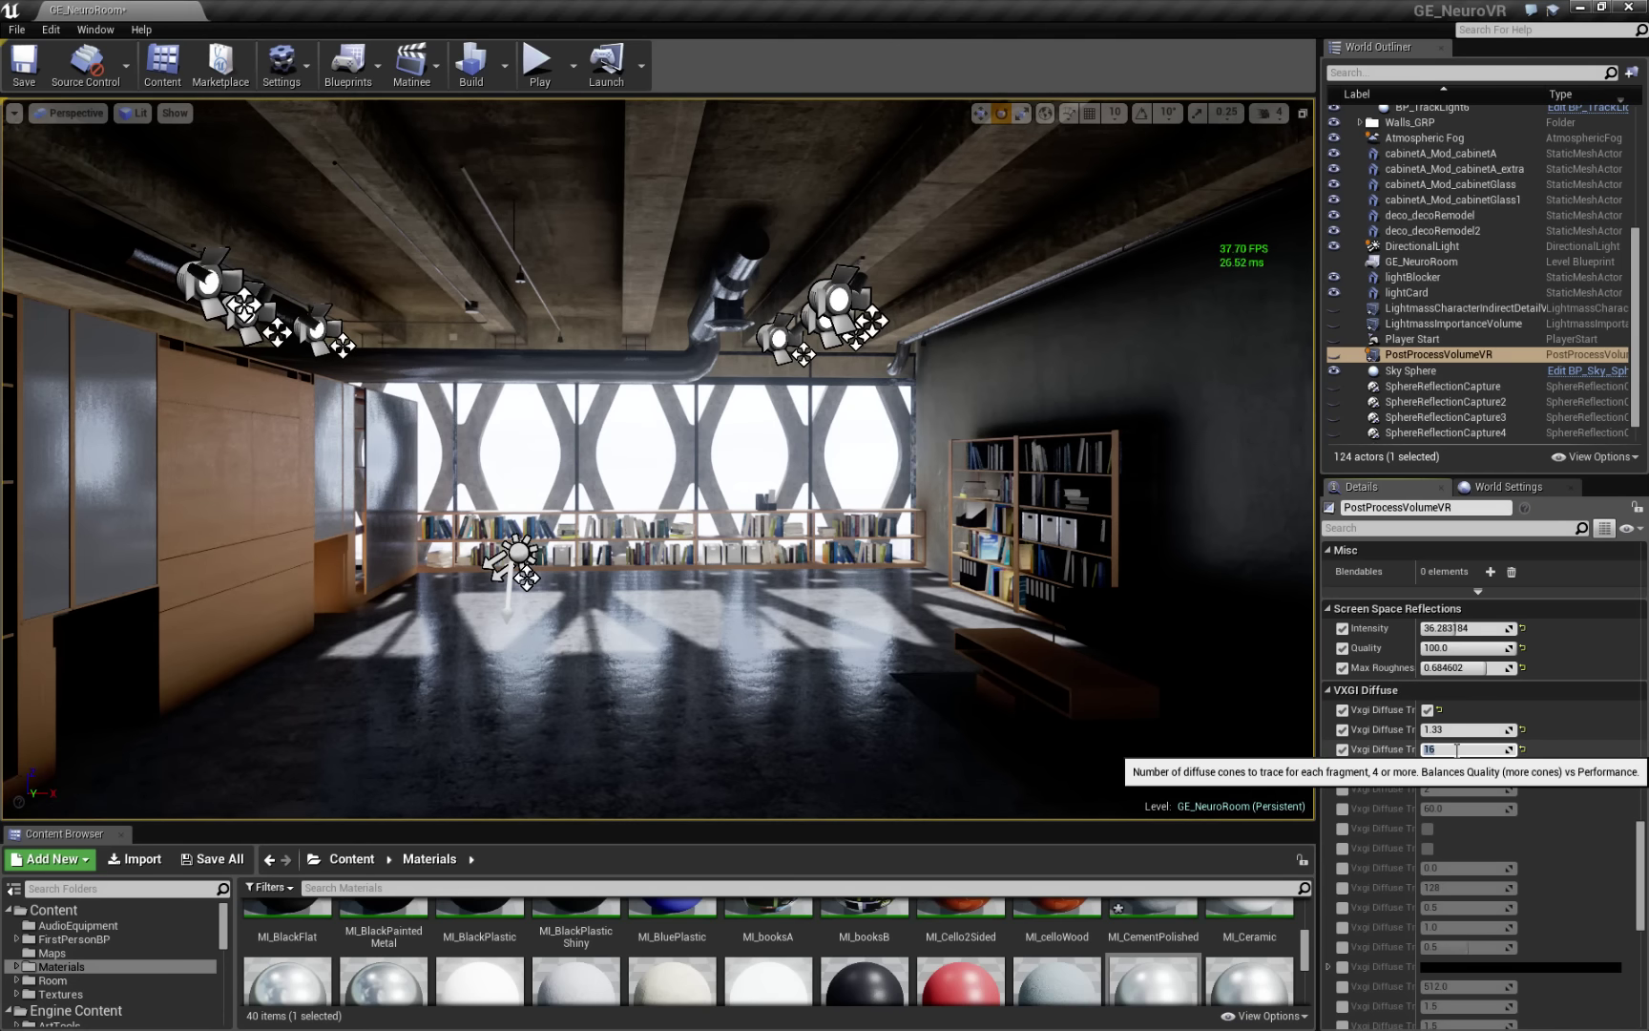
# Step: Try 64 VXGI diffuse tracing cones to compare quality and performance, and return the value to 16
pyautogui.press('Return')
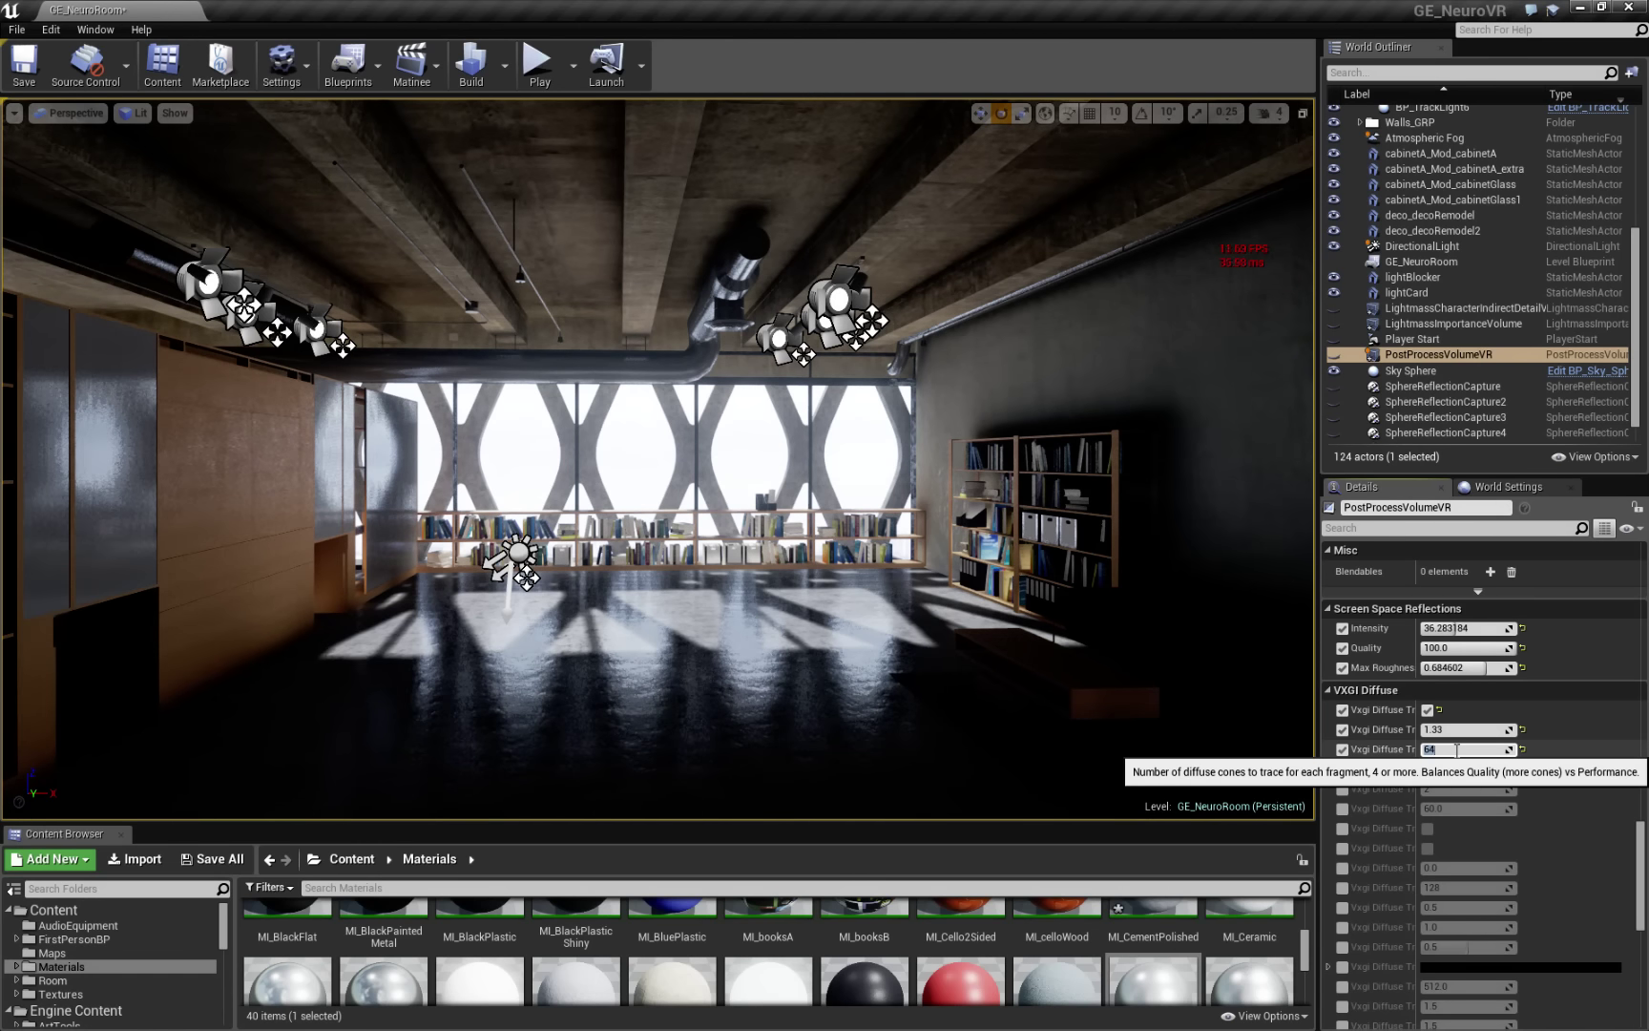
pyautogui.moveTo(945, 611)
pyautogui.mouseDown(button='right')
pyautogui.moveTo(1155, 614)
pyautogui.moveTo(932, 612)
pyautogui.mouseUp(button='right')
pyautogui.moveTo(592, 458); pyautogui.dragTo(669, 458, button='right')
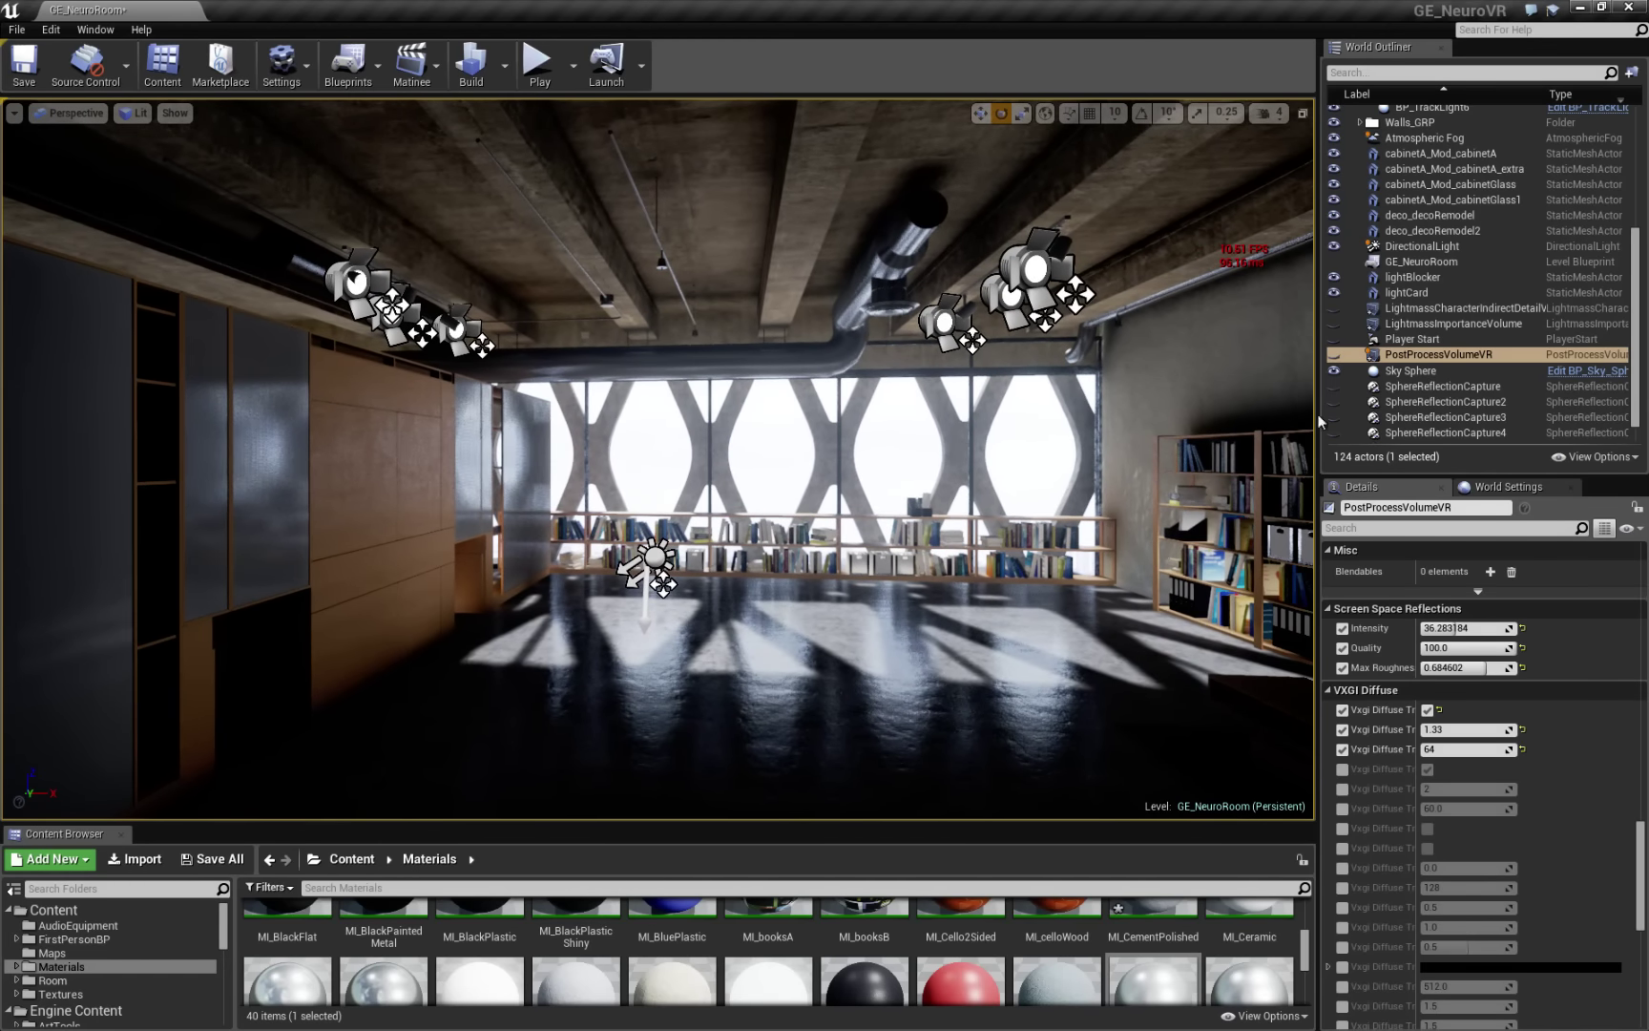
pyautogui.click(1486, 750)
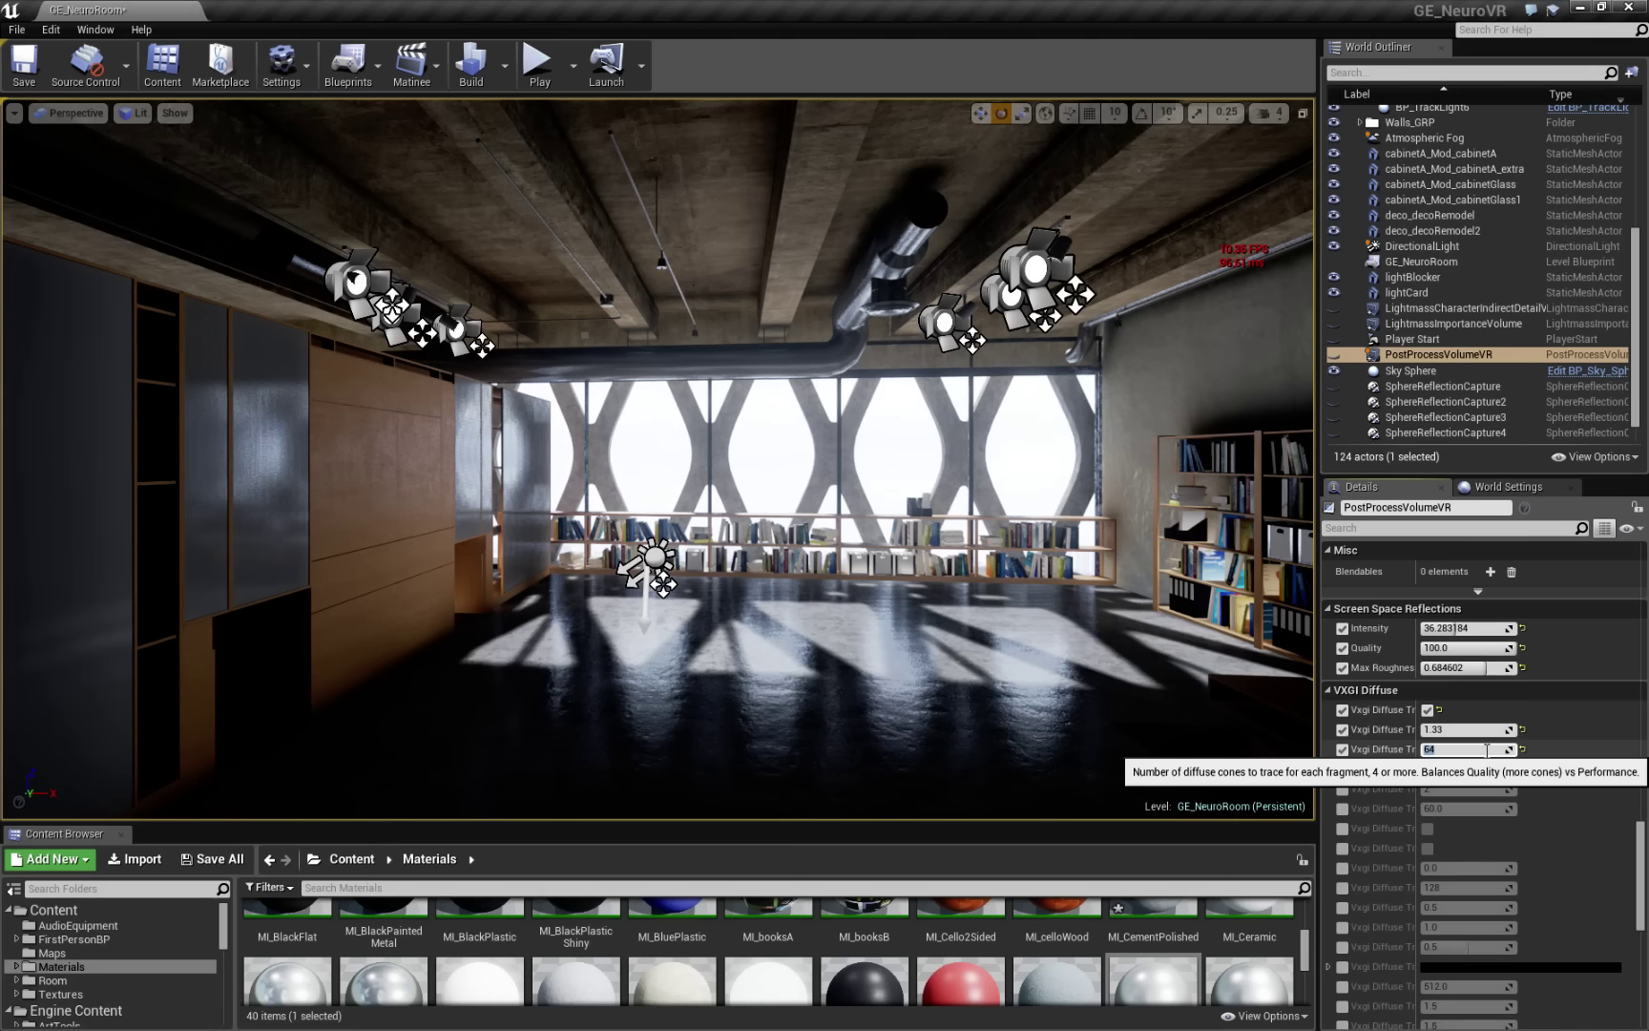
pyautogui.press('Return')
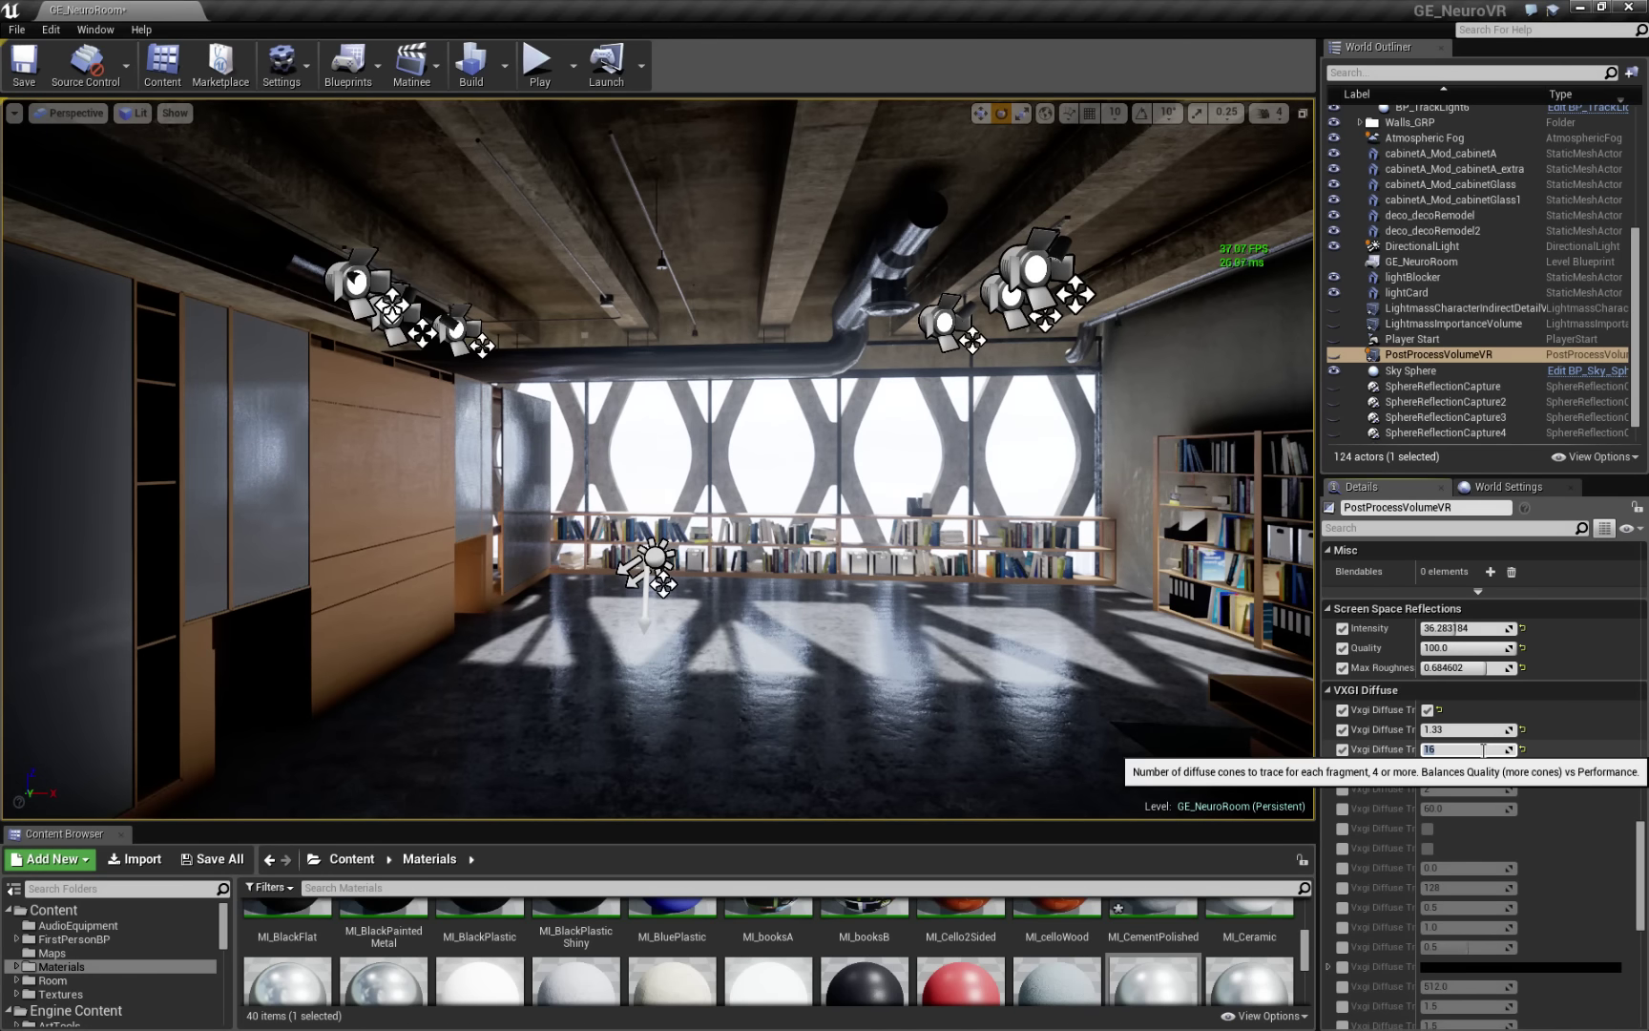
# Step: Select the DirectionalLight and rotate it slightly about the vertical axis
pyautogui.moveTo(1150, 665); pyautogui.dragTo(1206, 665, button='right')
pyautogui.click(427, 570)
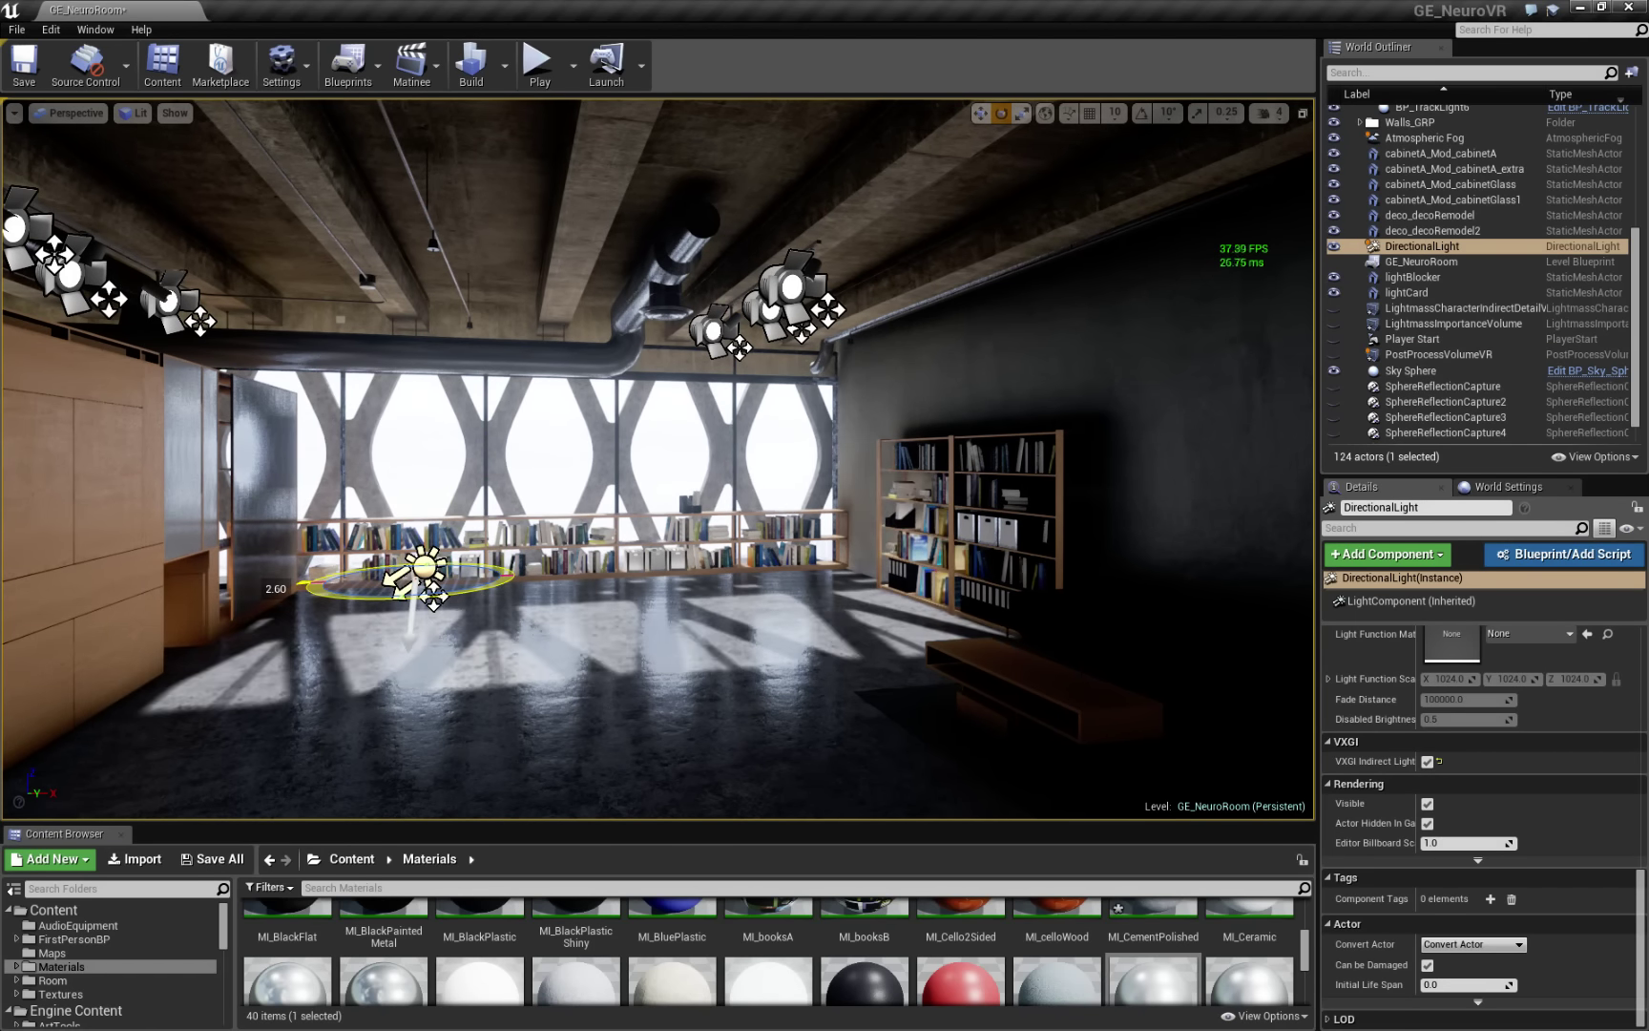
# Step: Run the level in the viewport and walk around the room to examine the real-time lighting, then end the play session
pyautogui.click(538, 63)
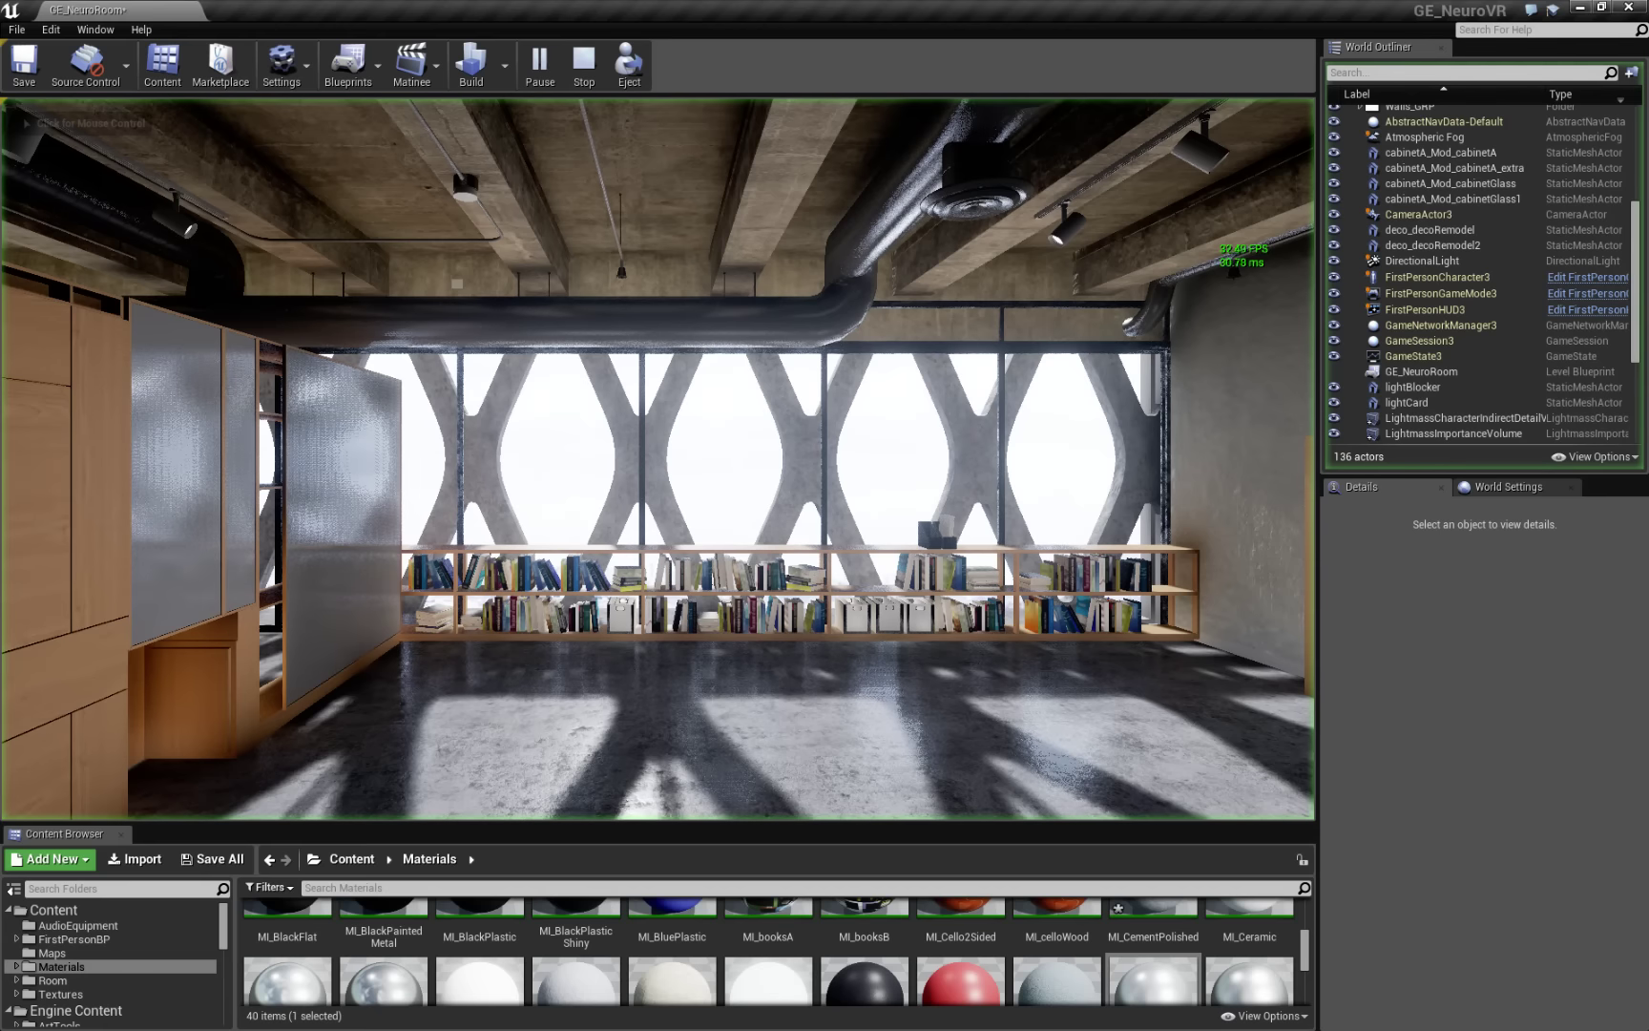
pyautogui.press('w')
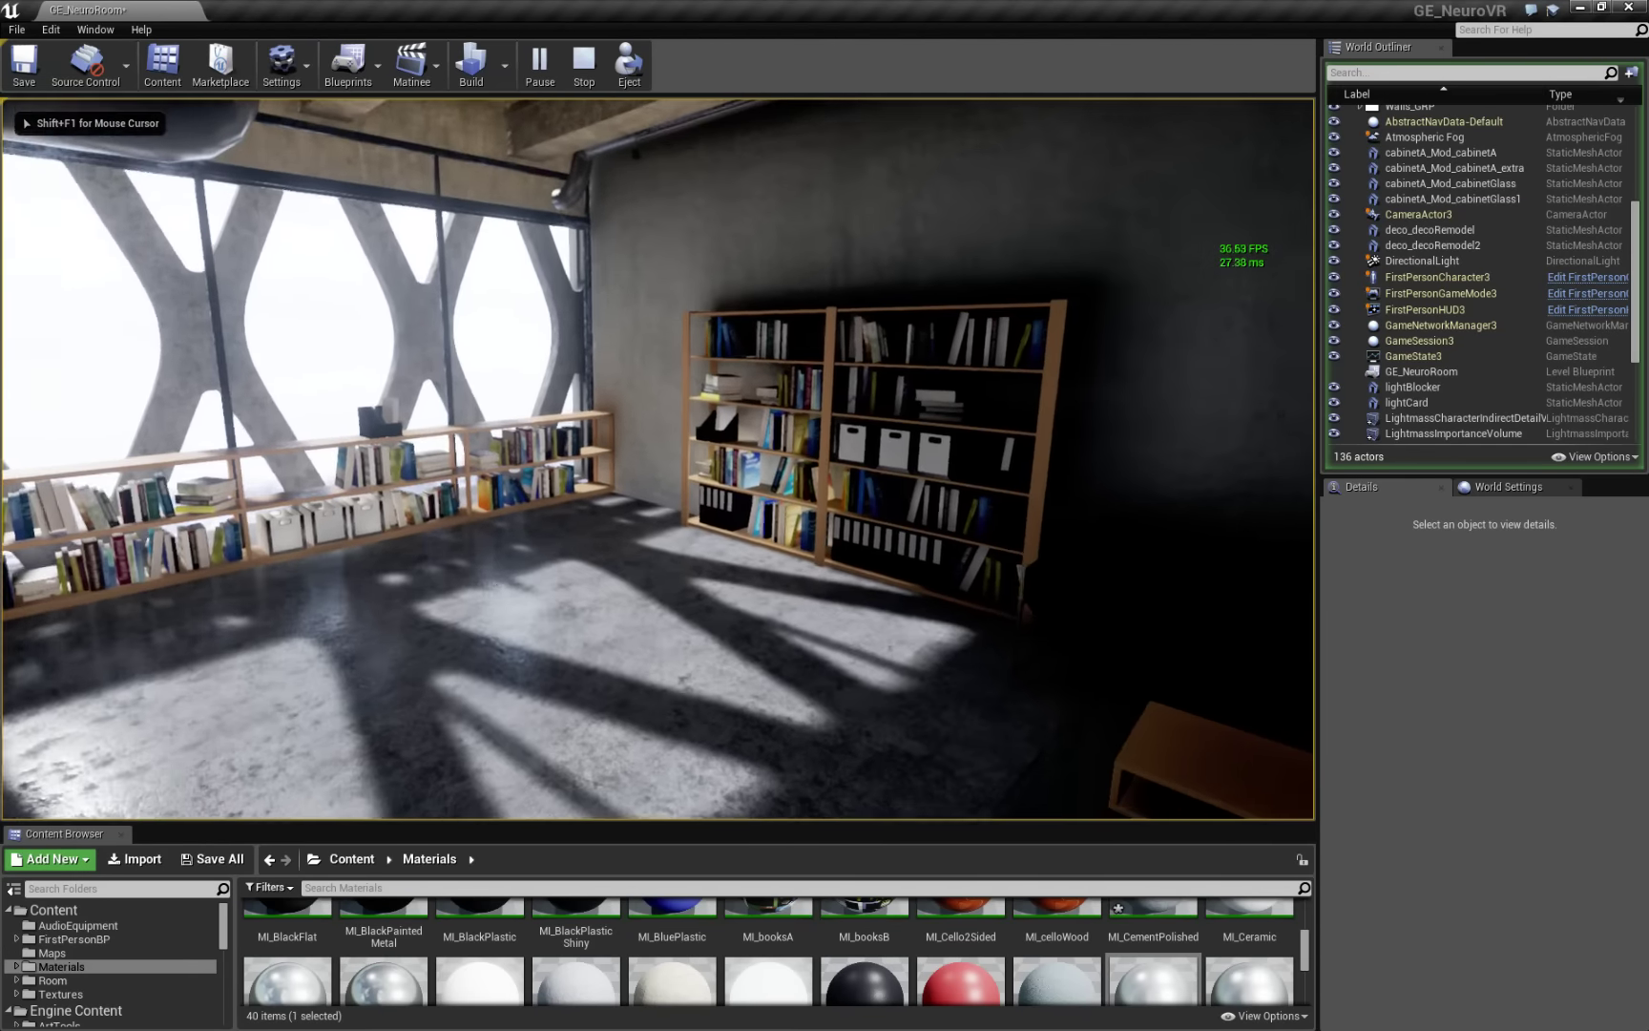
pyautogui.press('w')
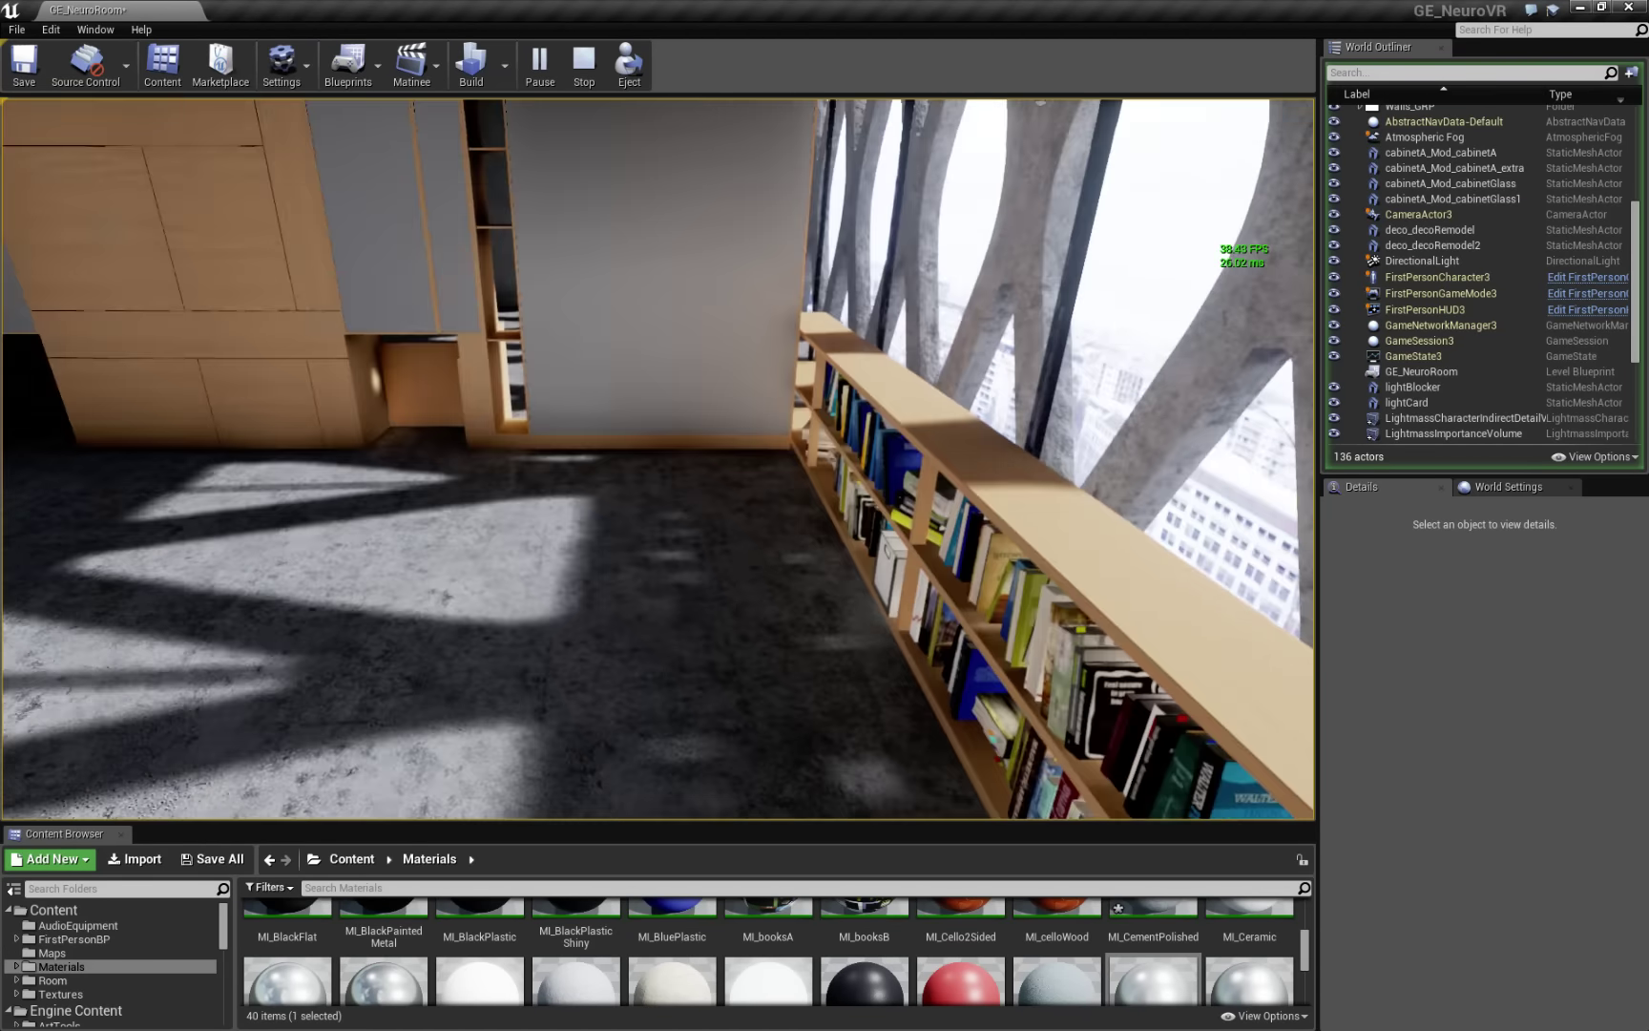
pyautogui.press('w')
pyautogui.press('w')
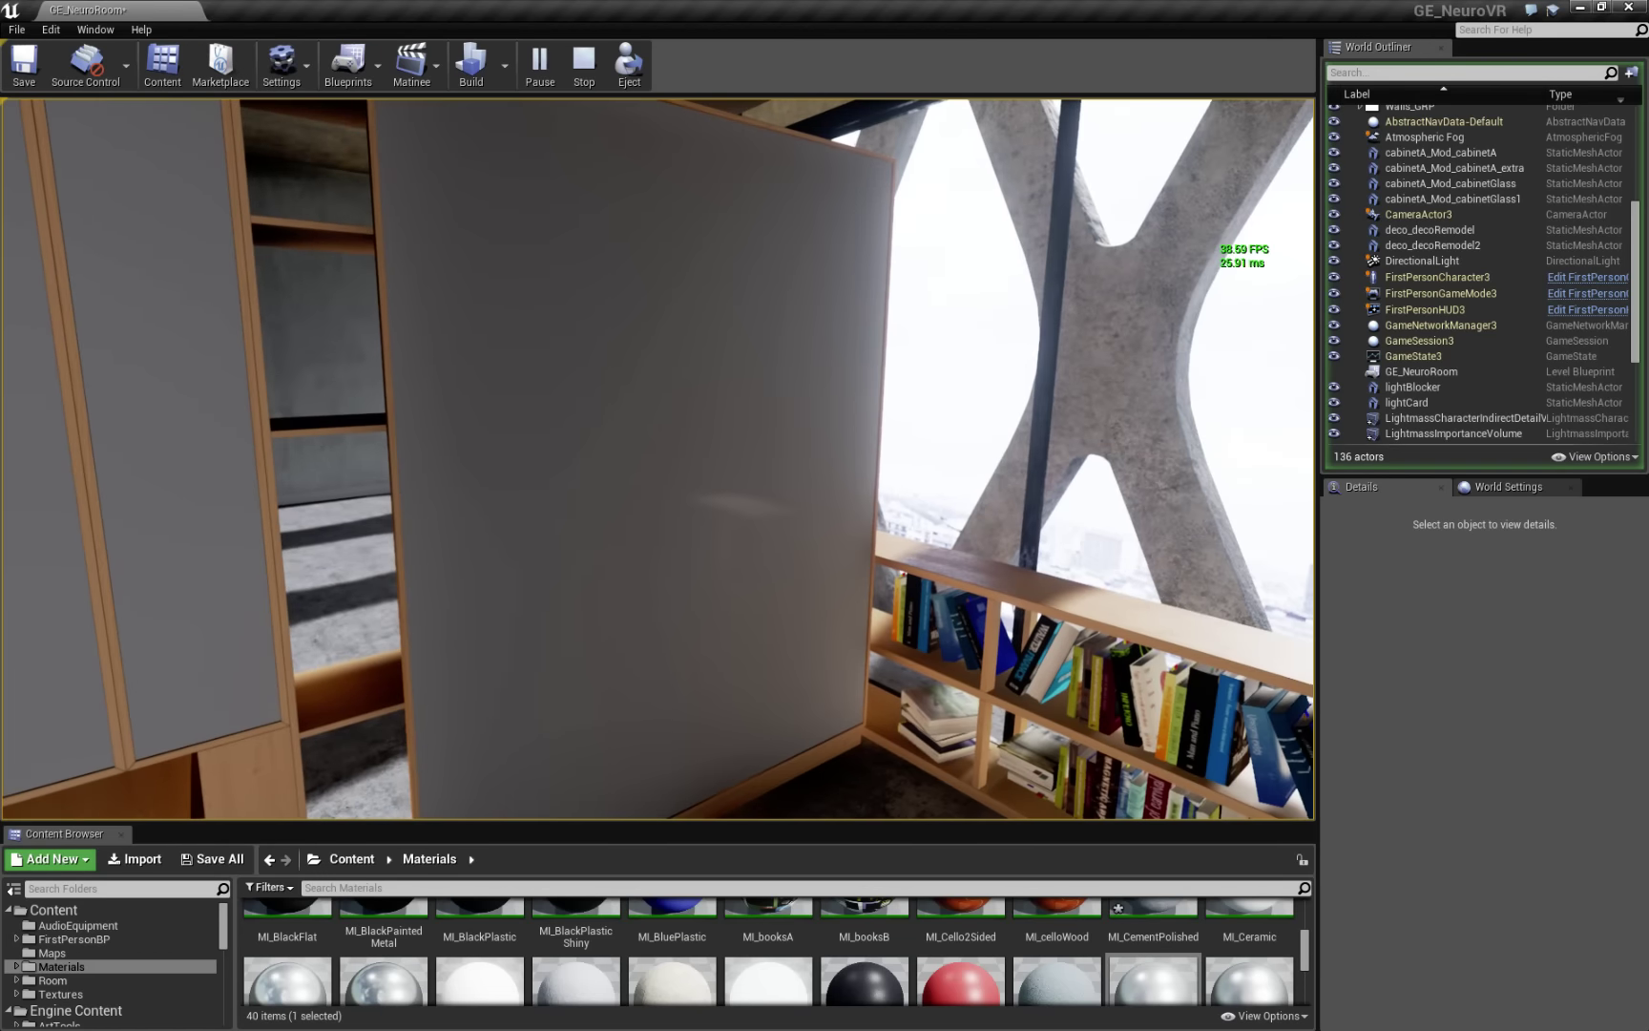
pyautogui.press('s')
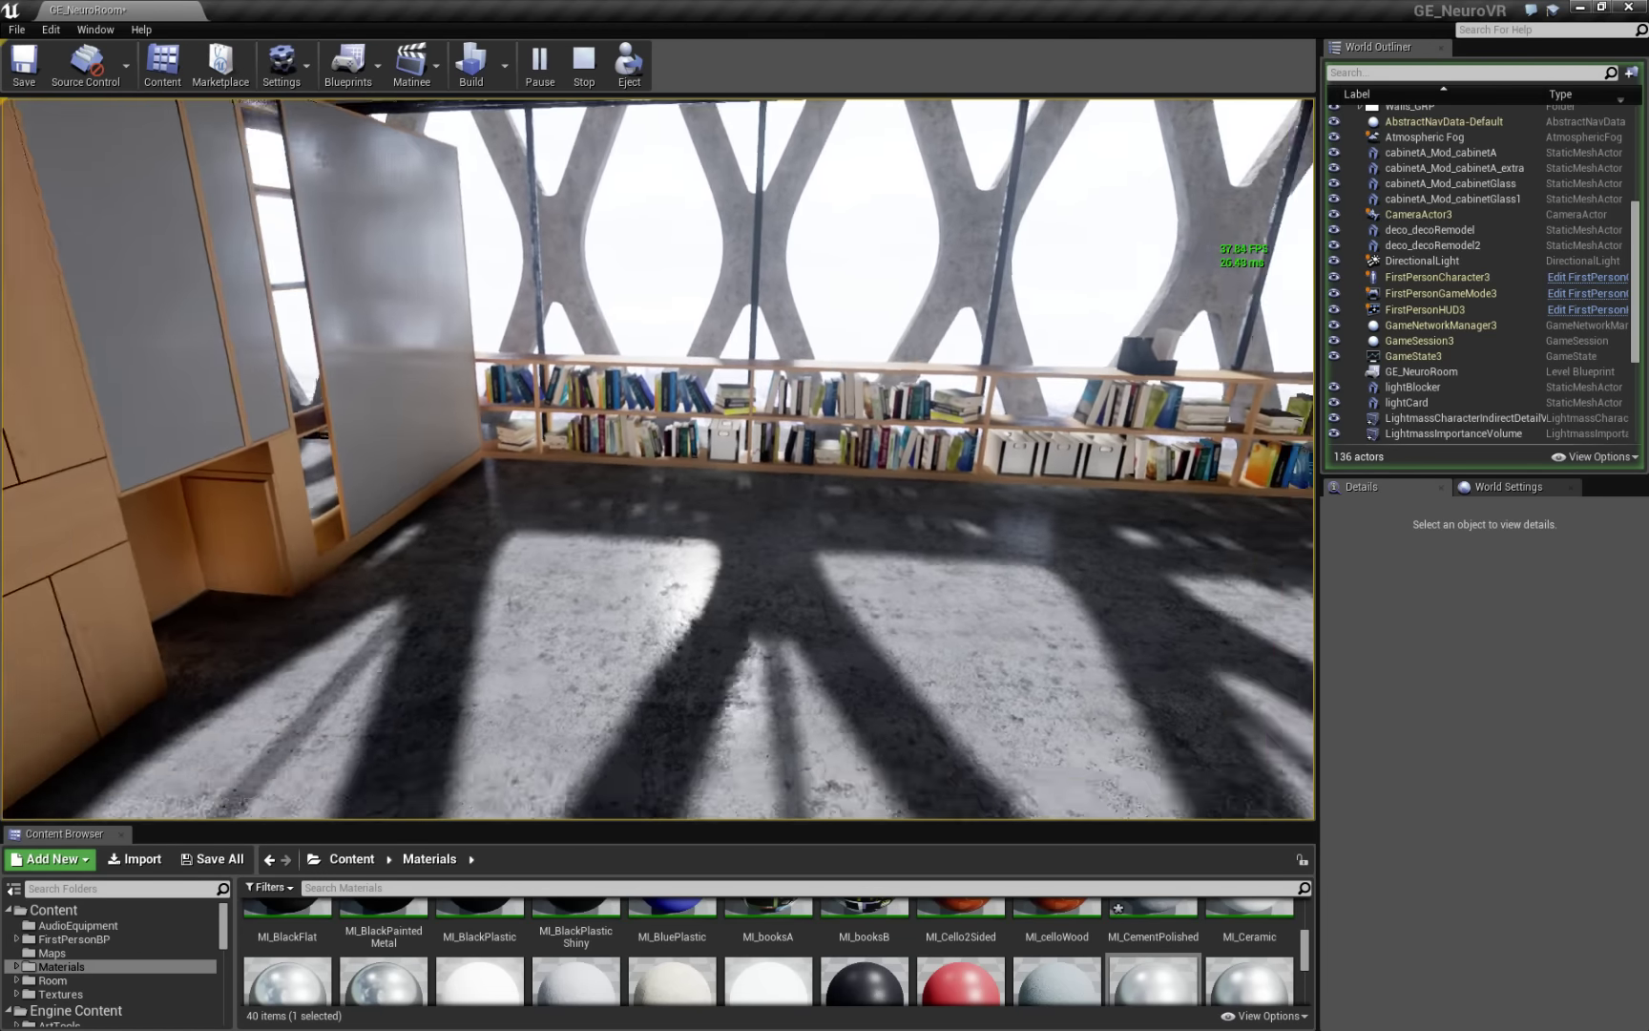
pyautogui.press('s')
pyautogui.press('w')
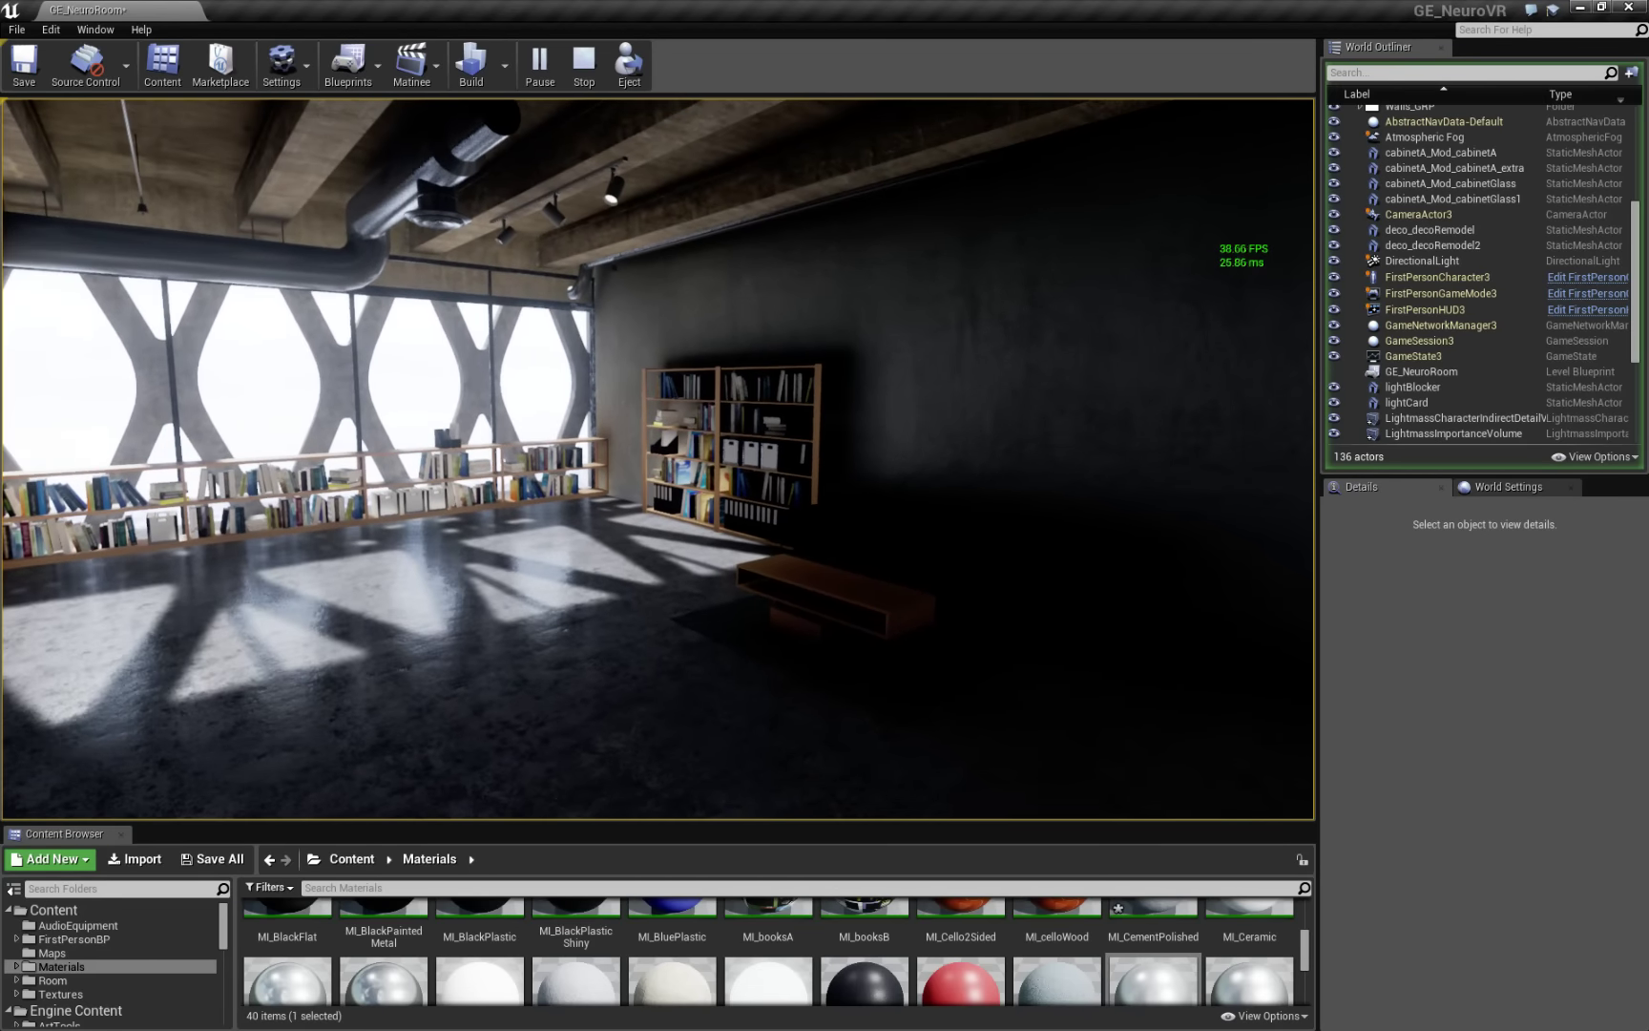
pyautogui.press('d')
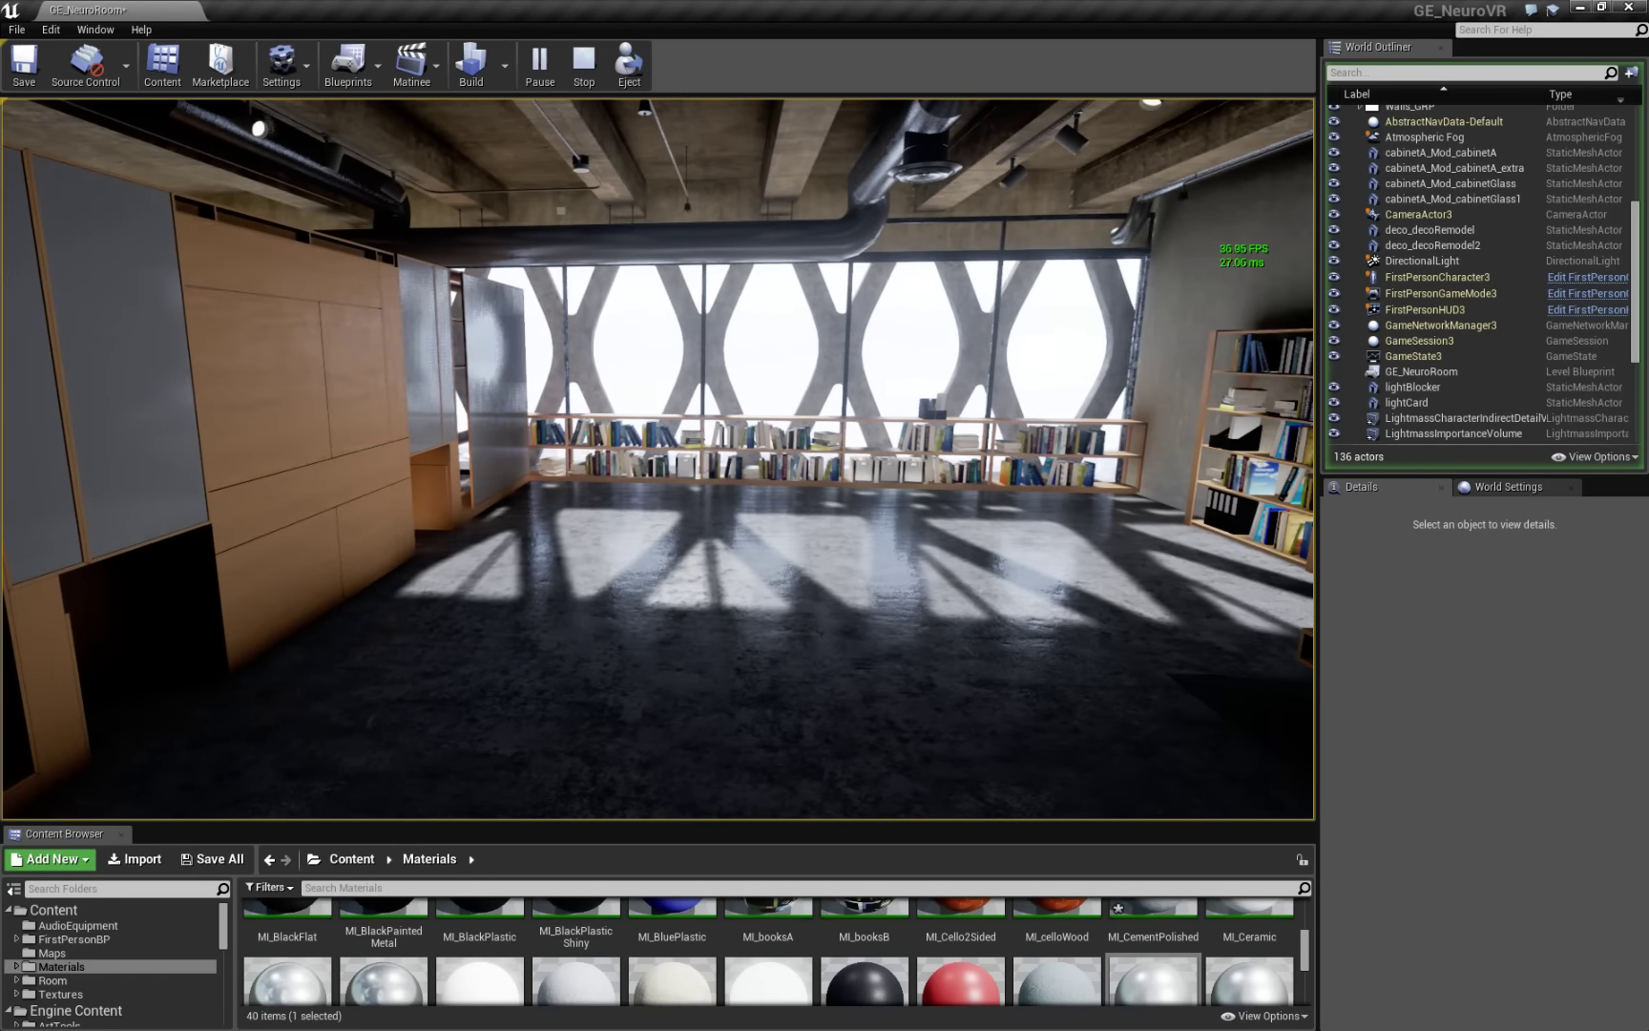
pyautogui.press('w')
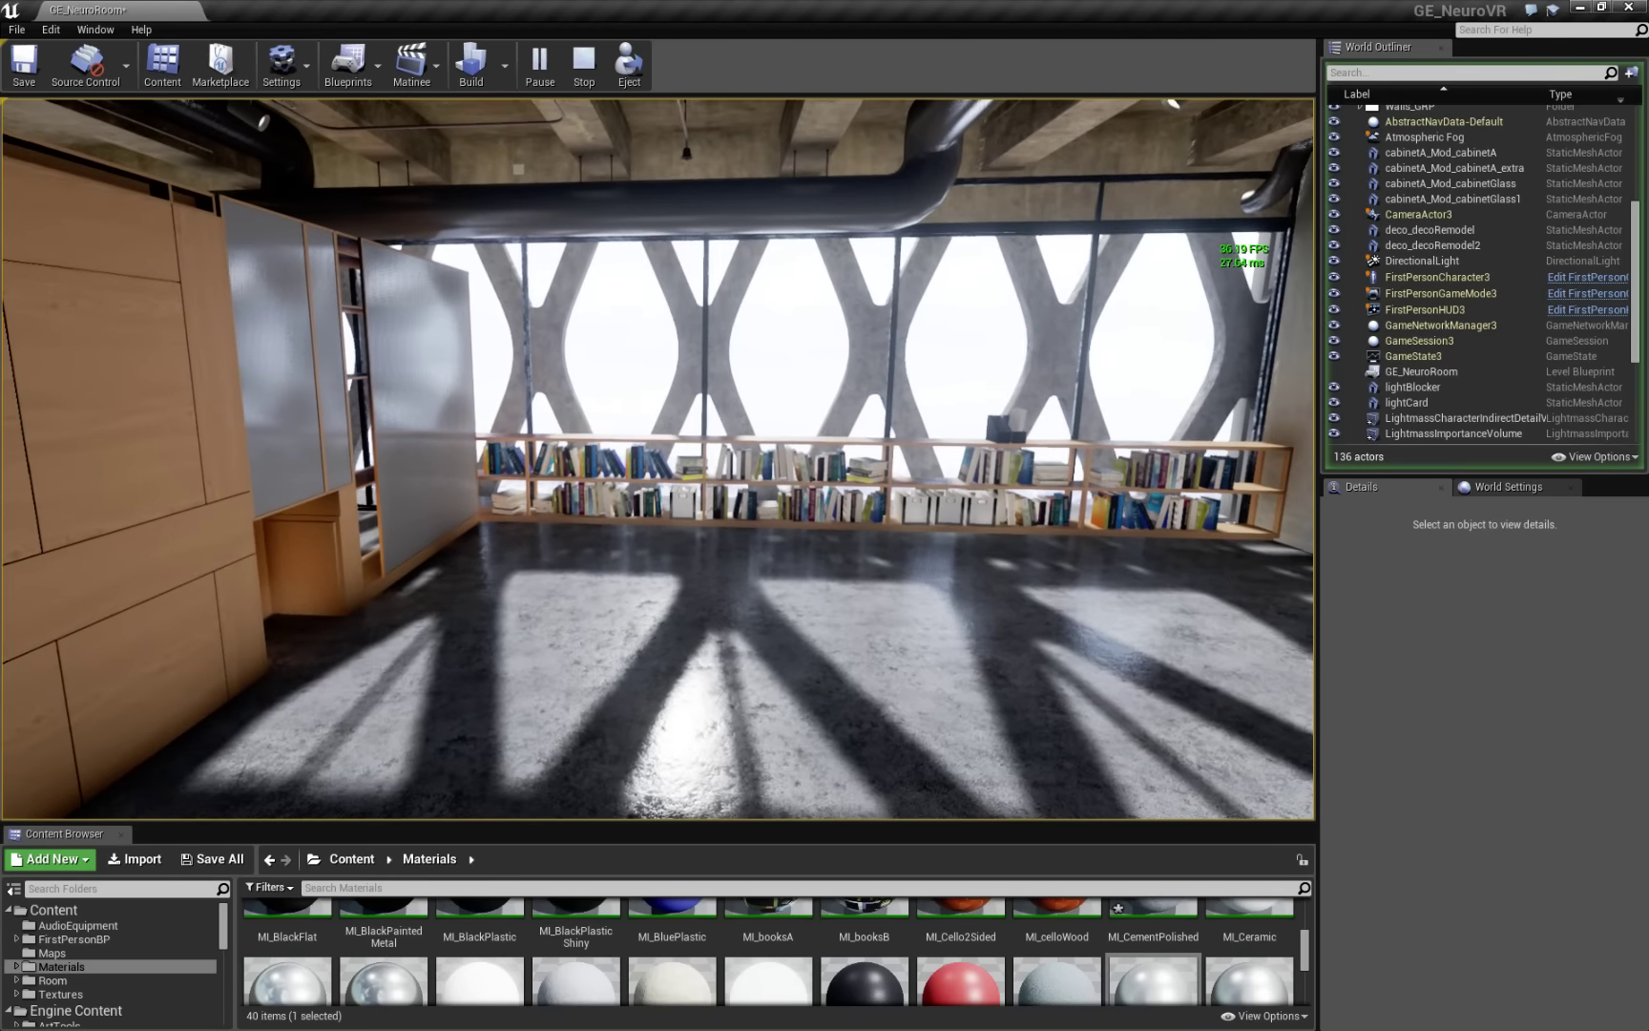
pyautogui.press('s')
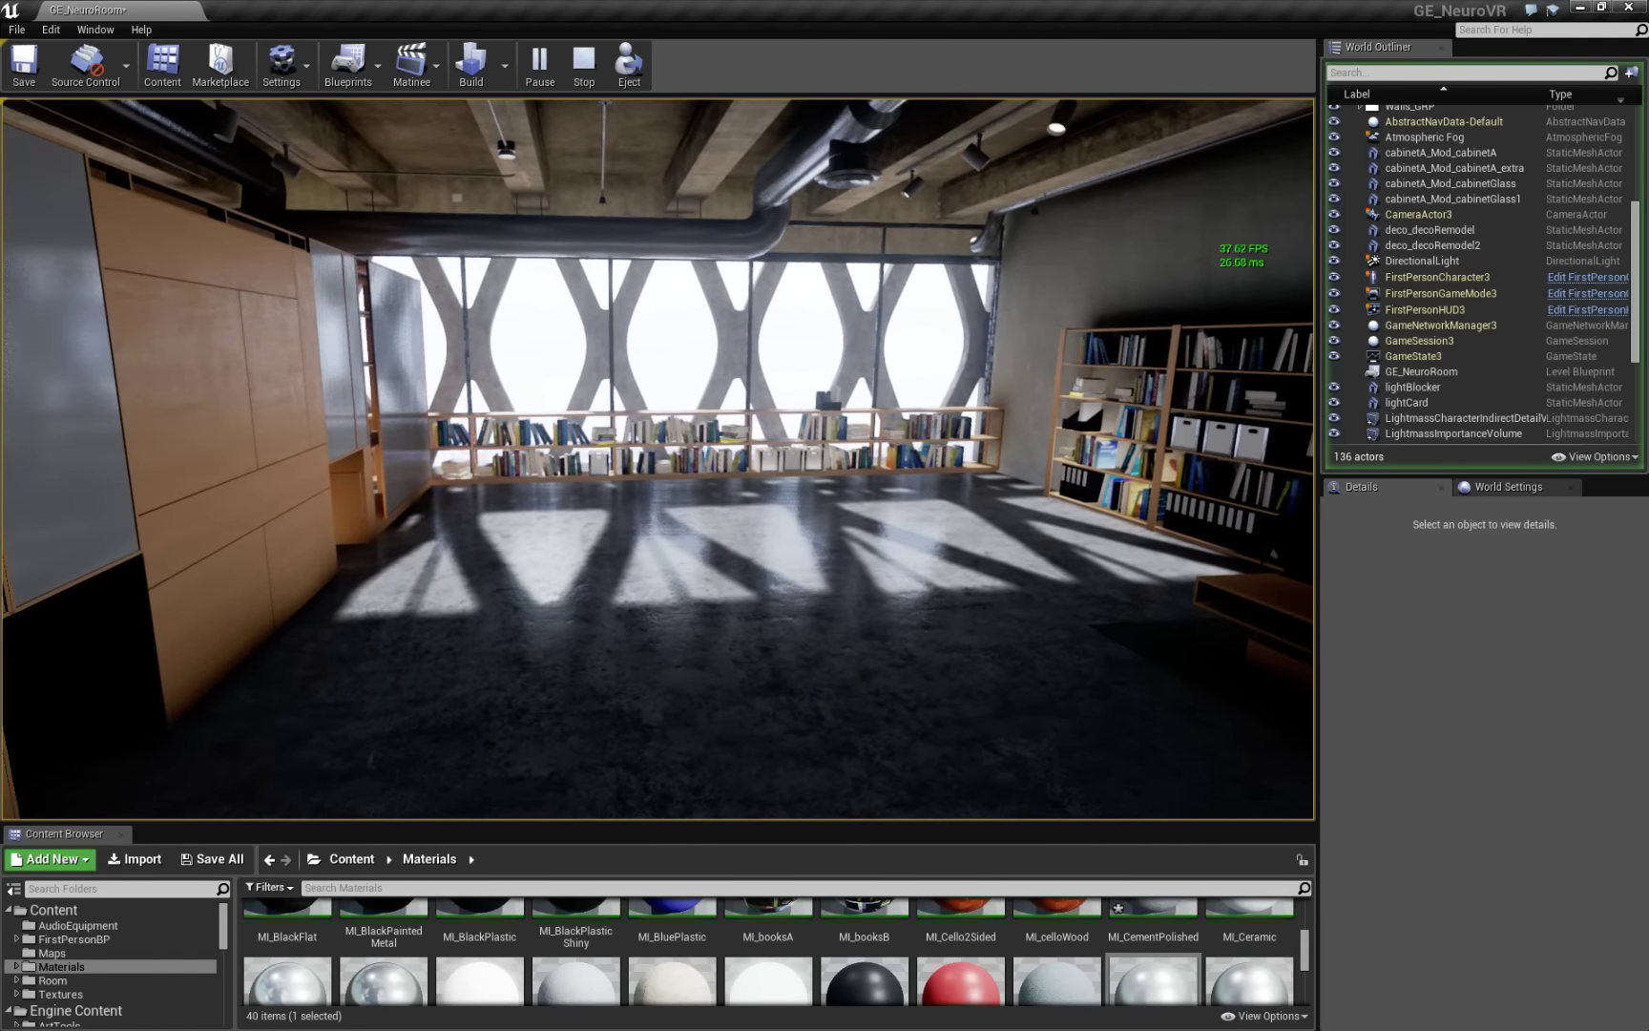
pyautogui.press('w')
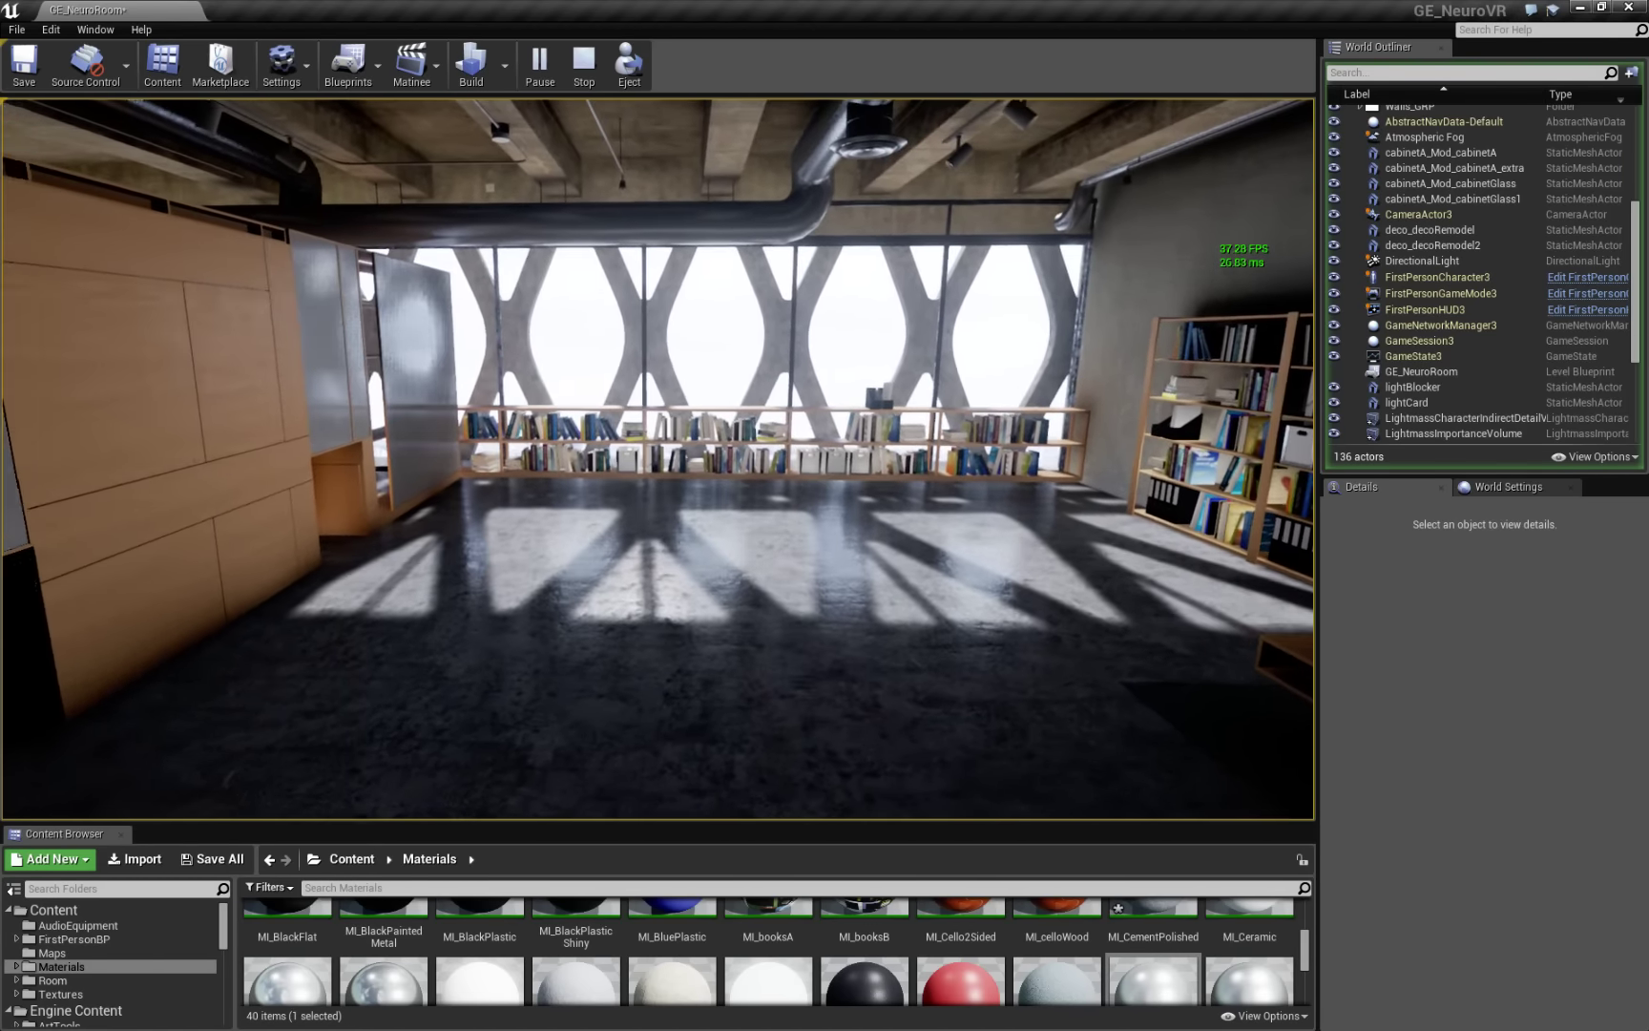
pyautogui.press('Escape')
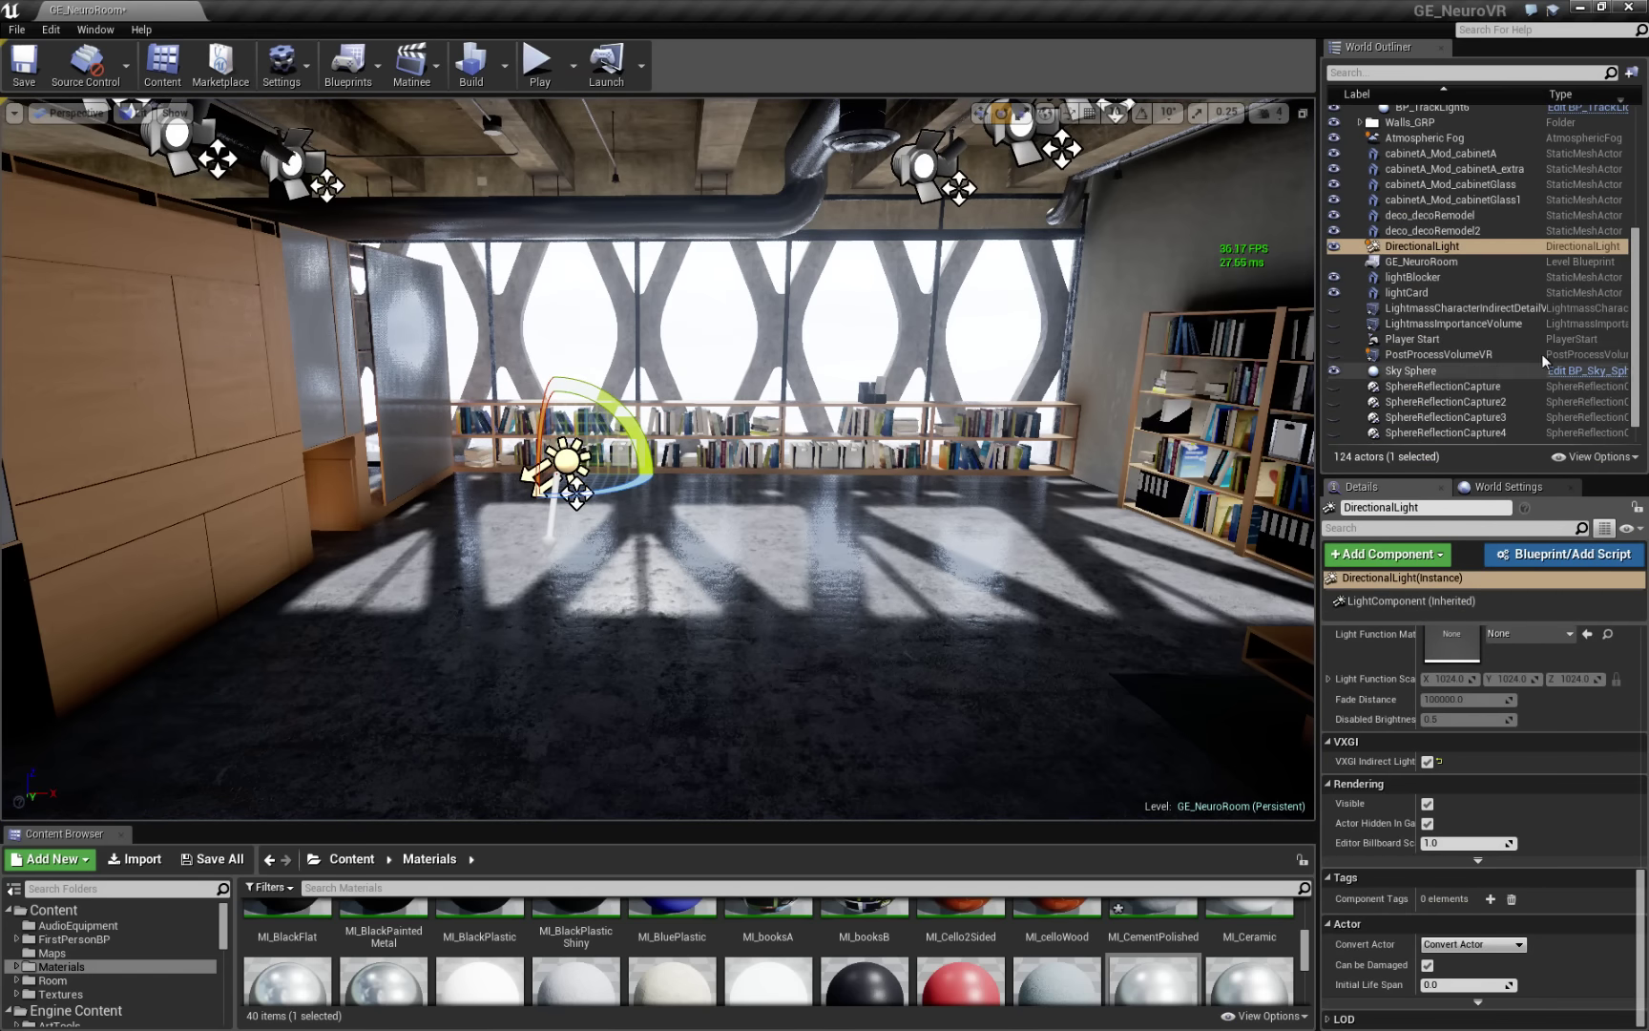
# Step: Toggle VXGI Indirect Lighting off and back on for the DirectionalLight to compare the room with and without bounced light
pyautogui.press('s')
pyautogui.moveTo(748, 468); pyautogui.dragTo(721, 420, button='right')
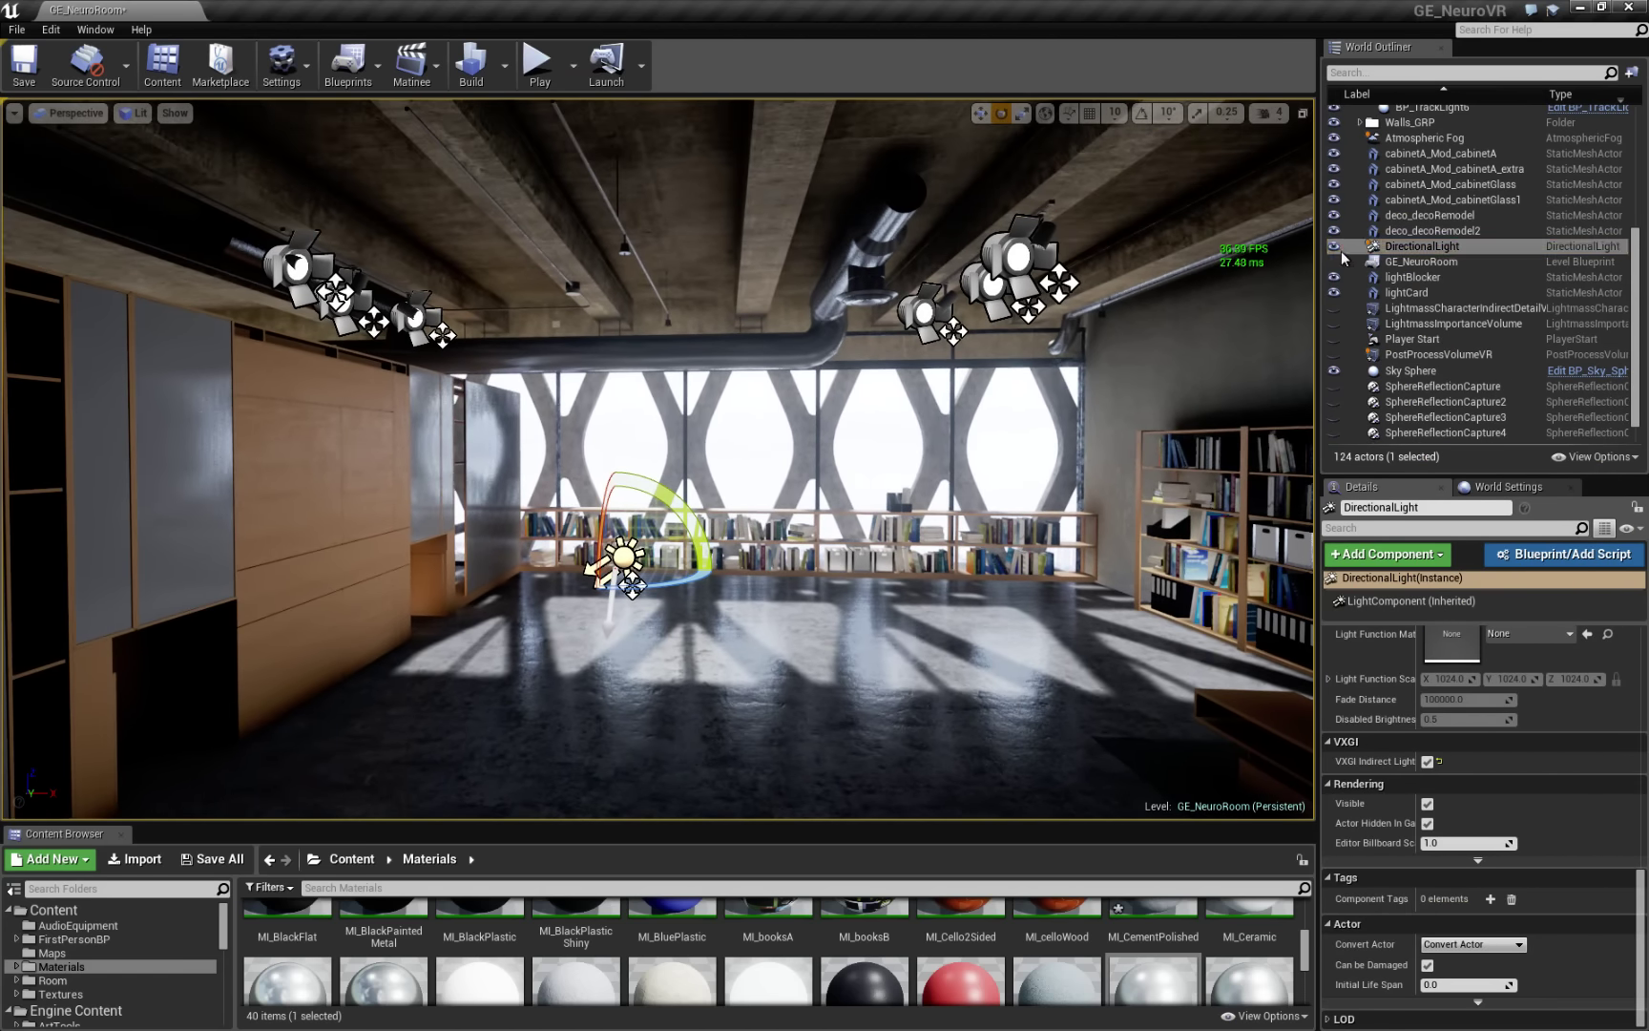
pyautogui.click(1428, 259)
pyautogui.click(1432, 246)
pyautogui.scroll(-5, 1482, 794)
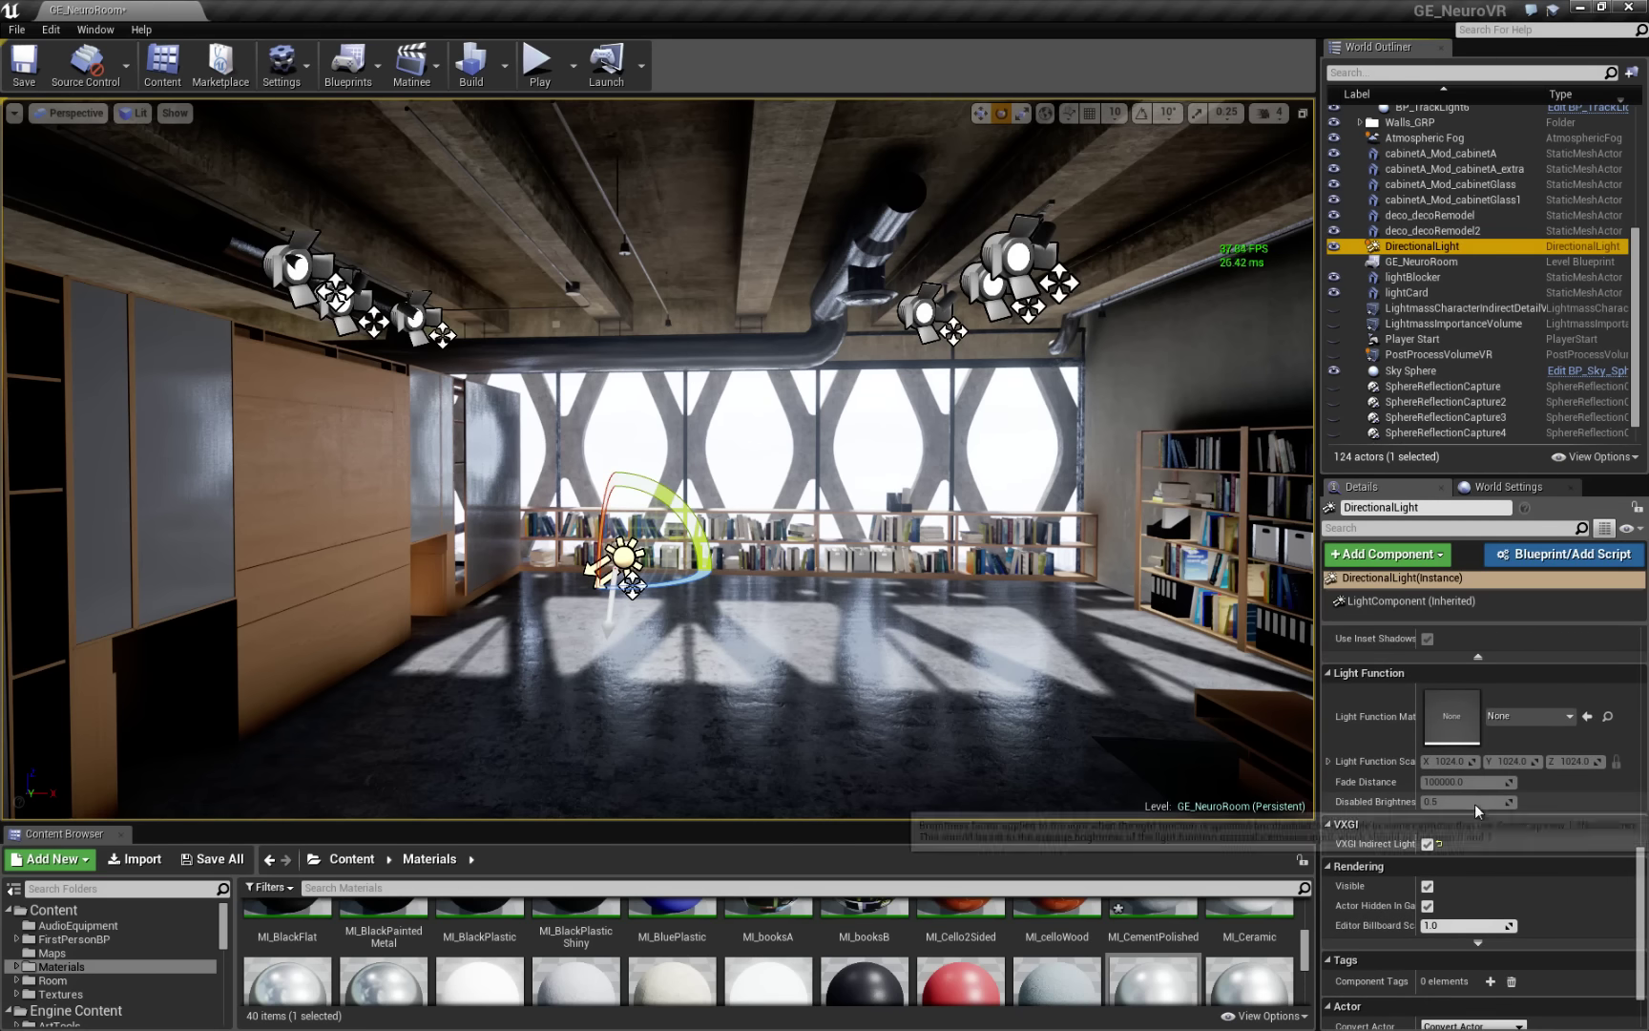
pyautogui.scroll(-5, 1476, 800)
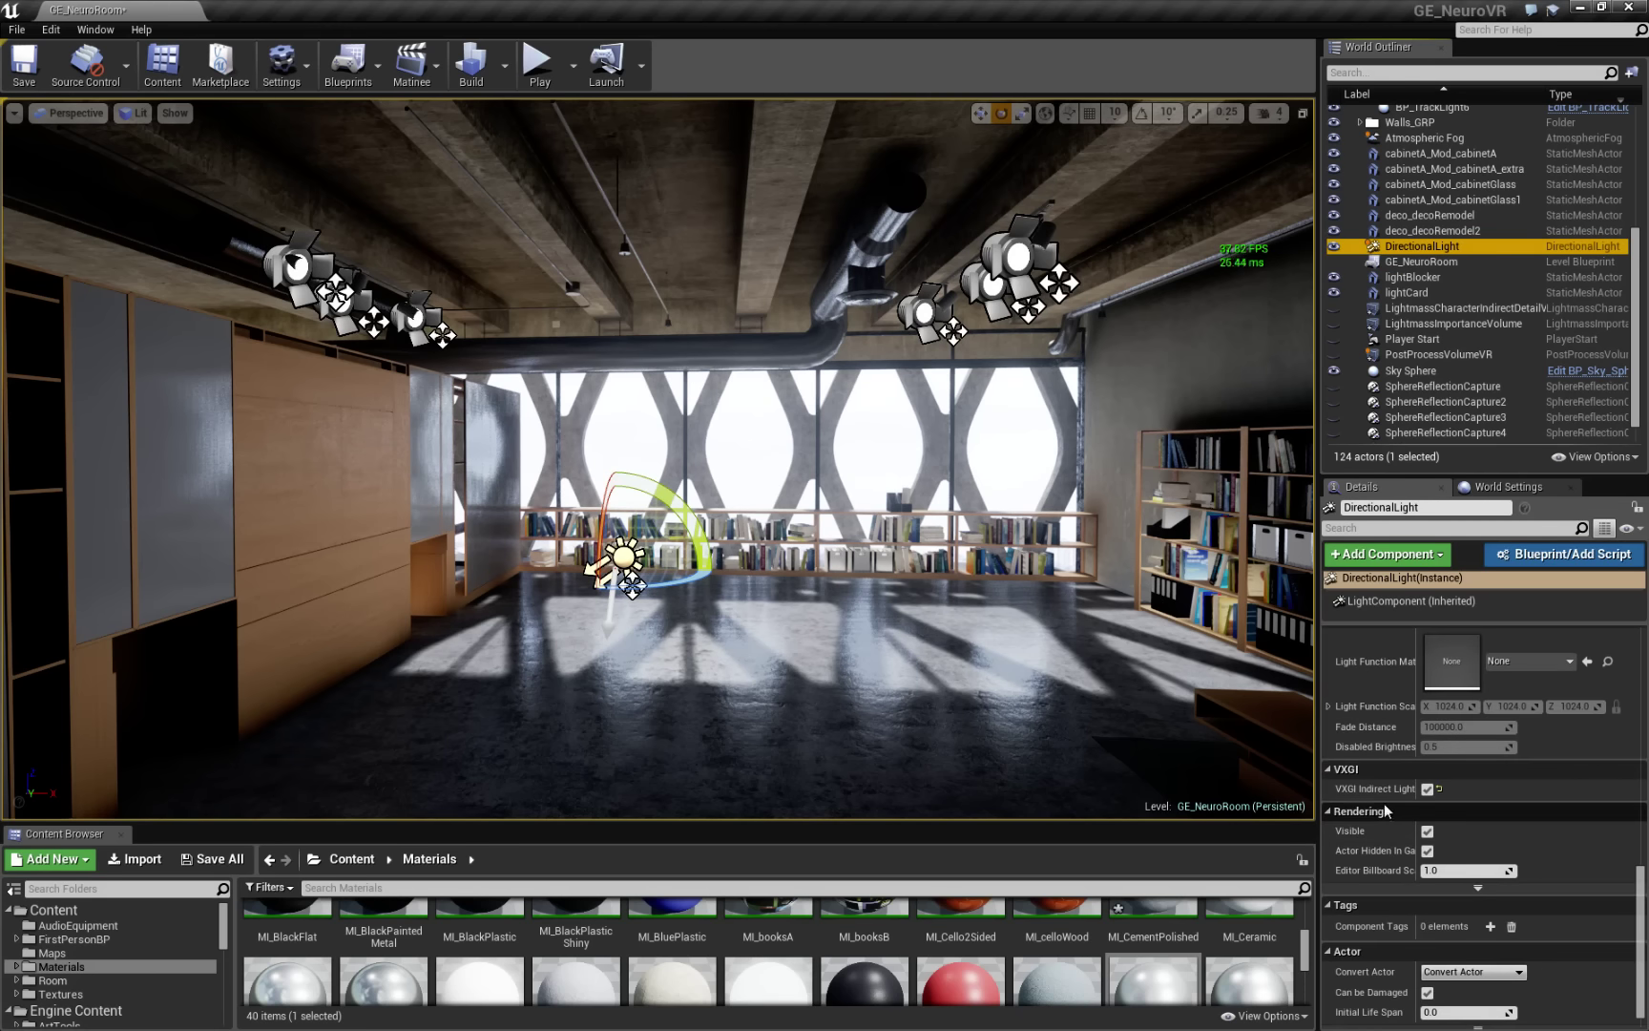
pyautogui.click(1429, 789)
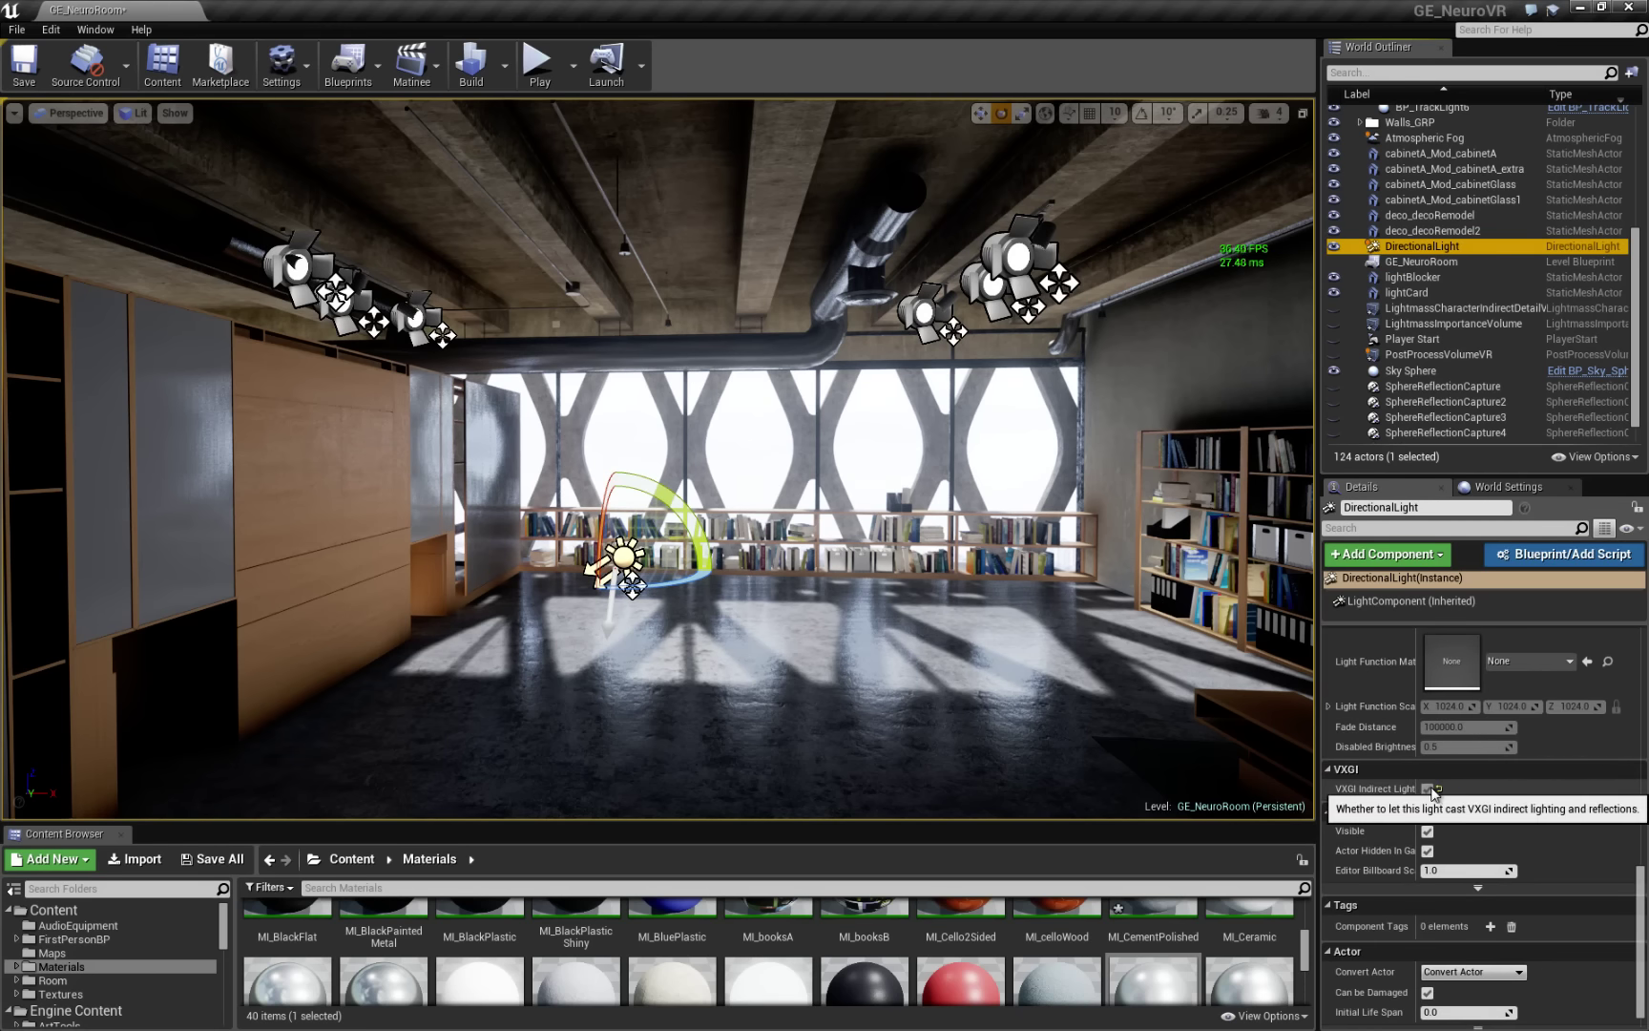
pyautogui.click(1431, 790)
pyautogui.click(1431, 790)
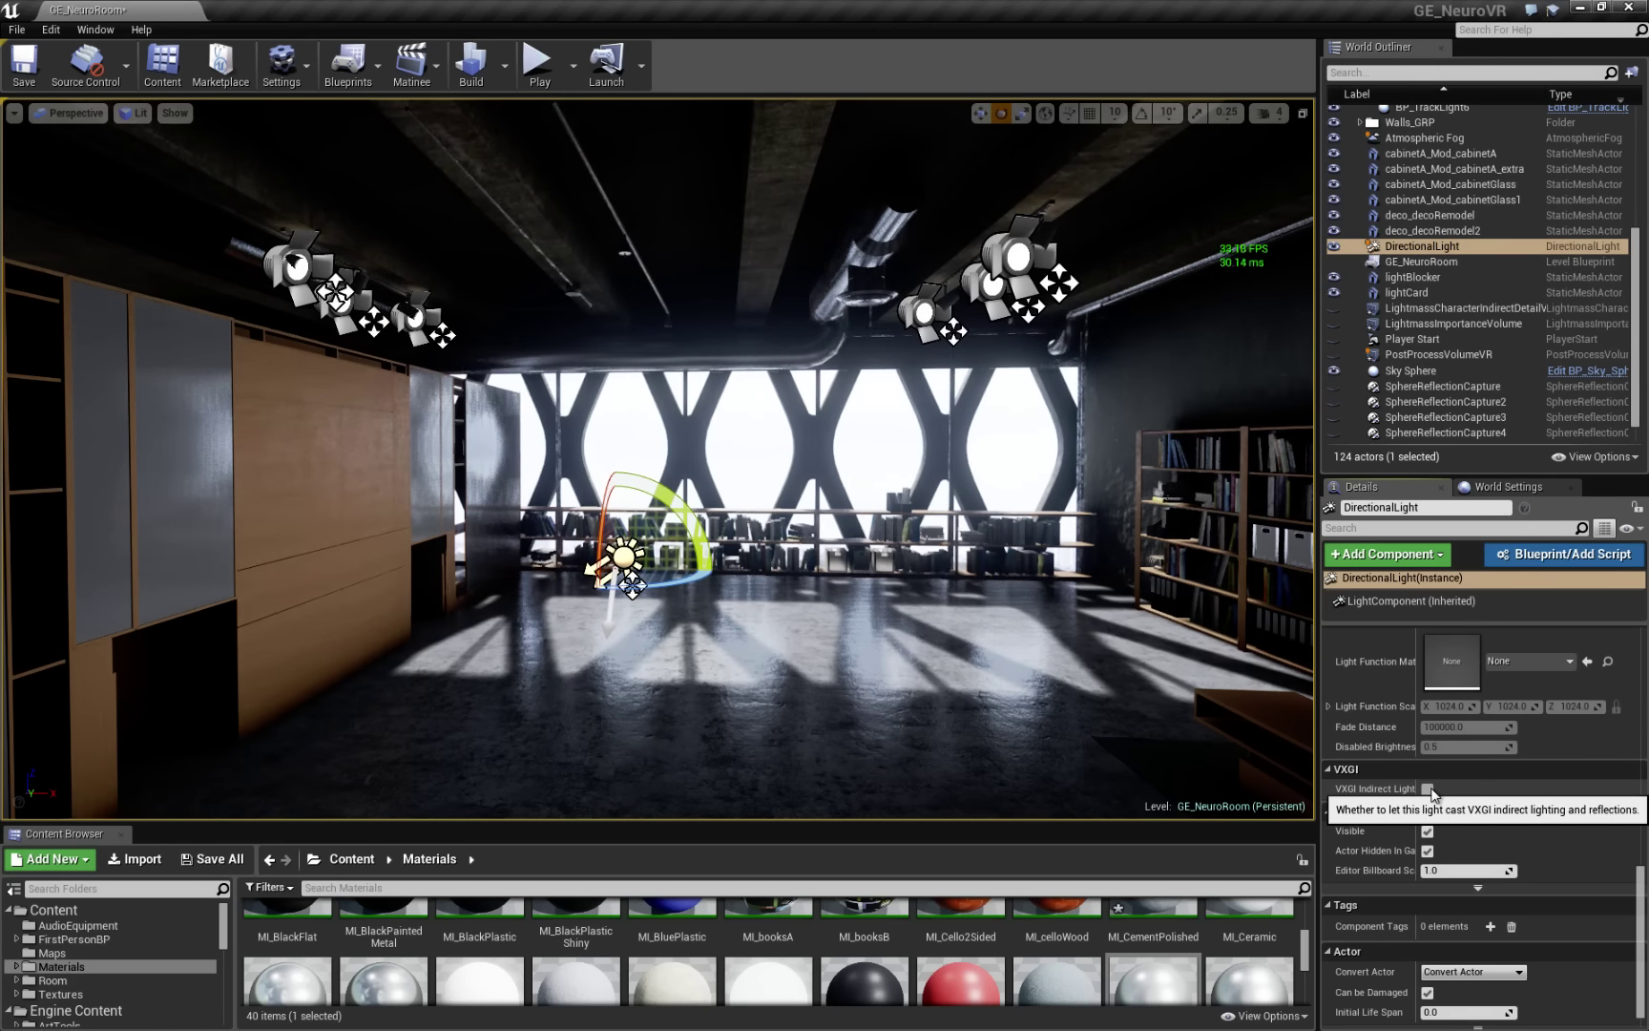
pyautogui.click(1429, 789)
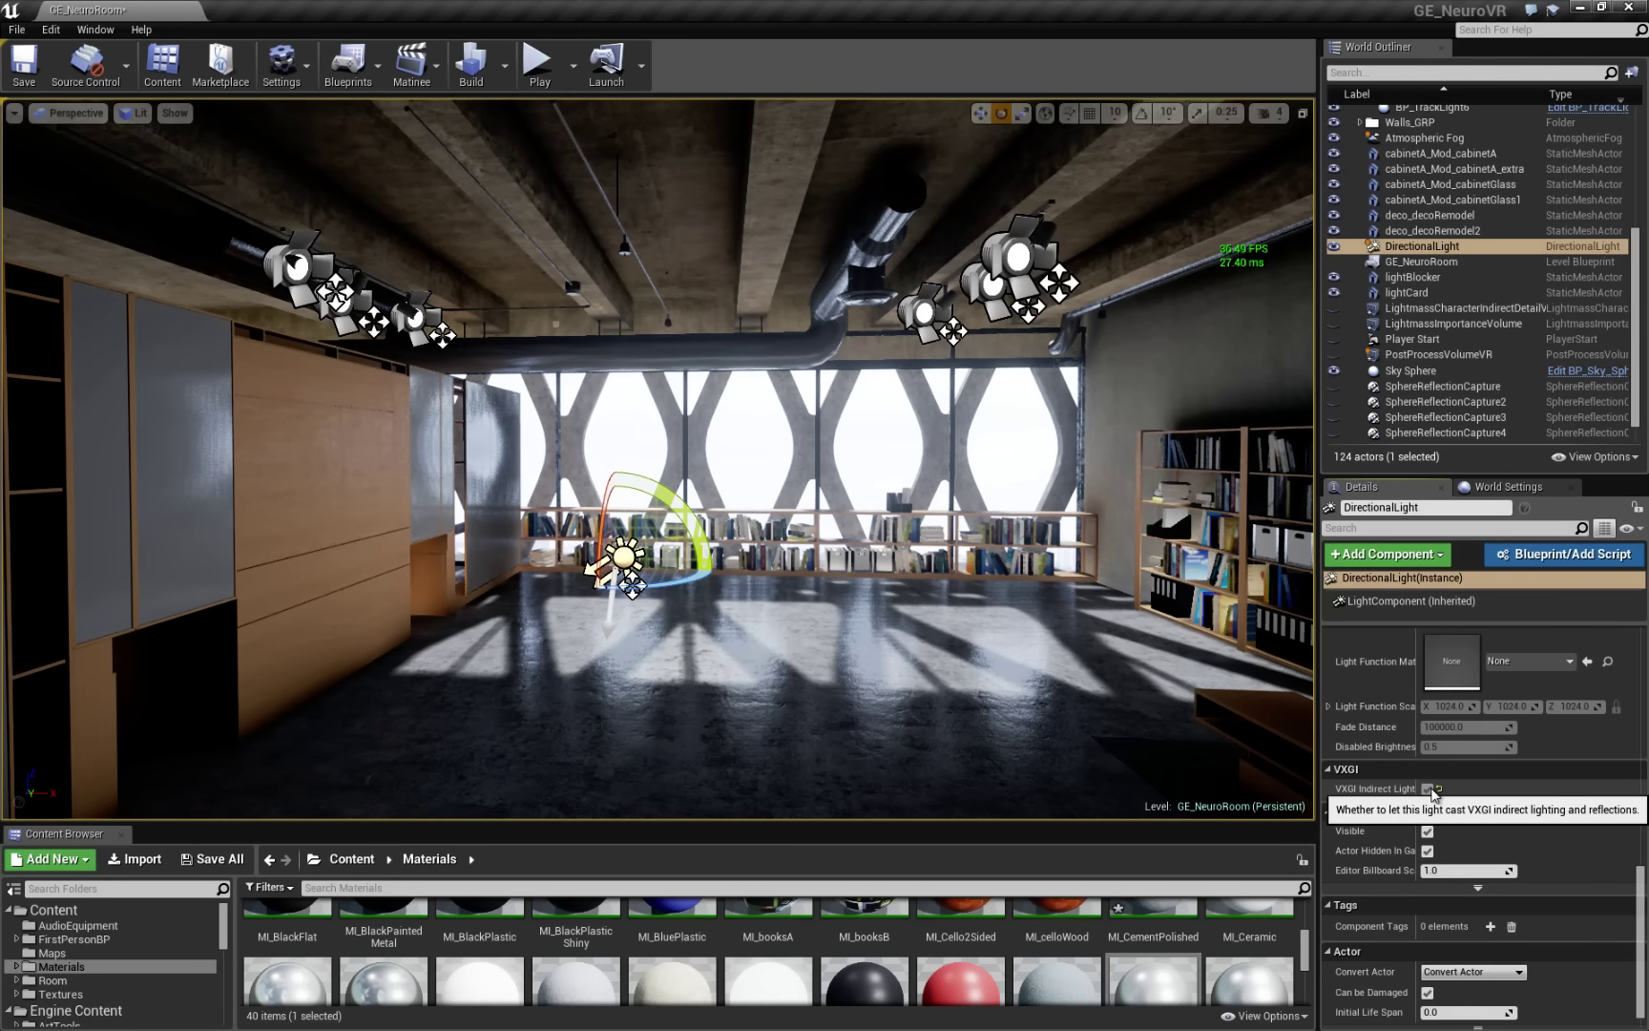
pyautogui.click(1429, 789)
pyautogui.click(1429, 790)
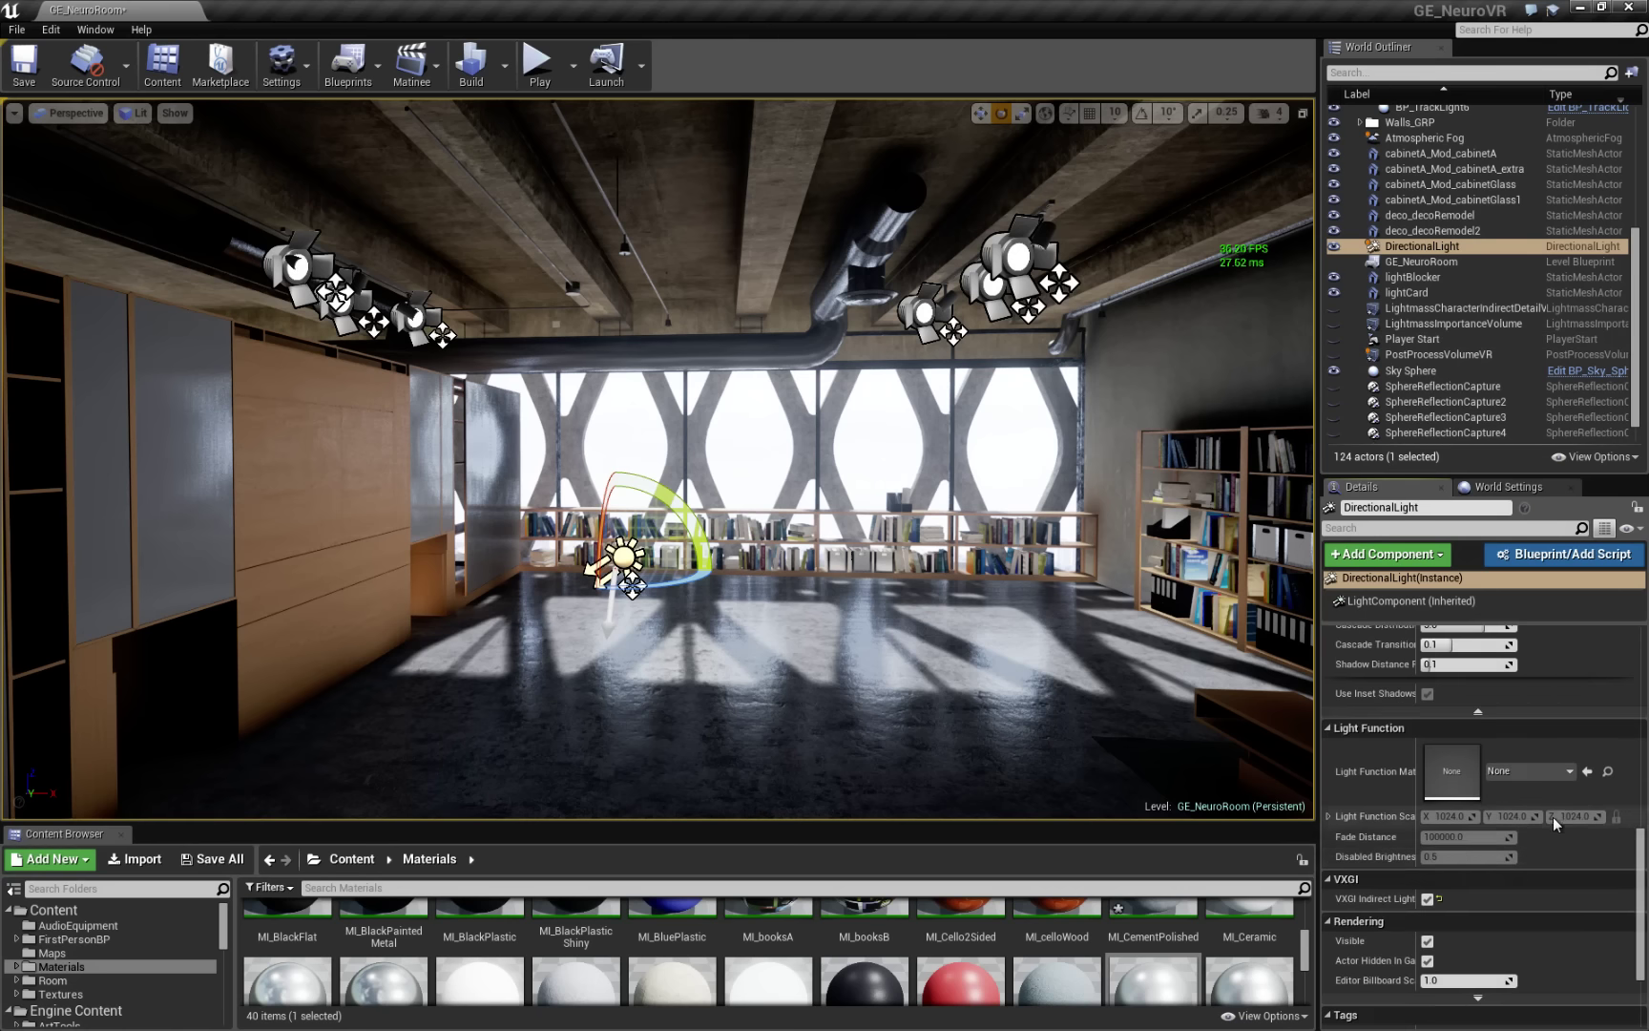
# Step: Disable Affects World on the DirectionalLight so that it stops lighting the room
pyautogui.scroll(5, 1553, 817)
pyautogui.scroll(5, 1510, 785)
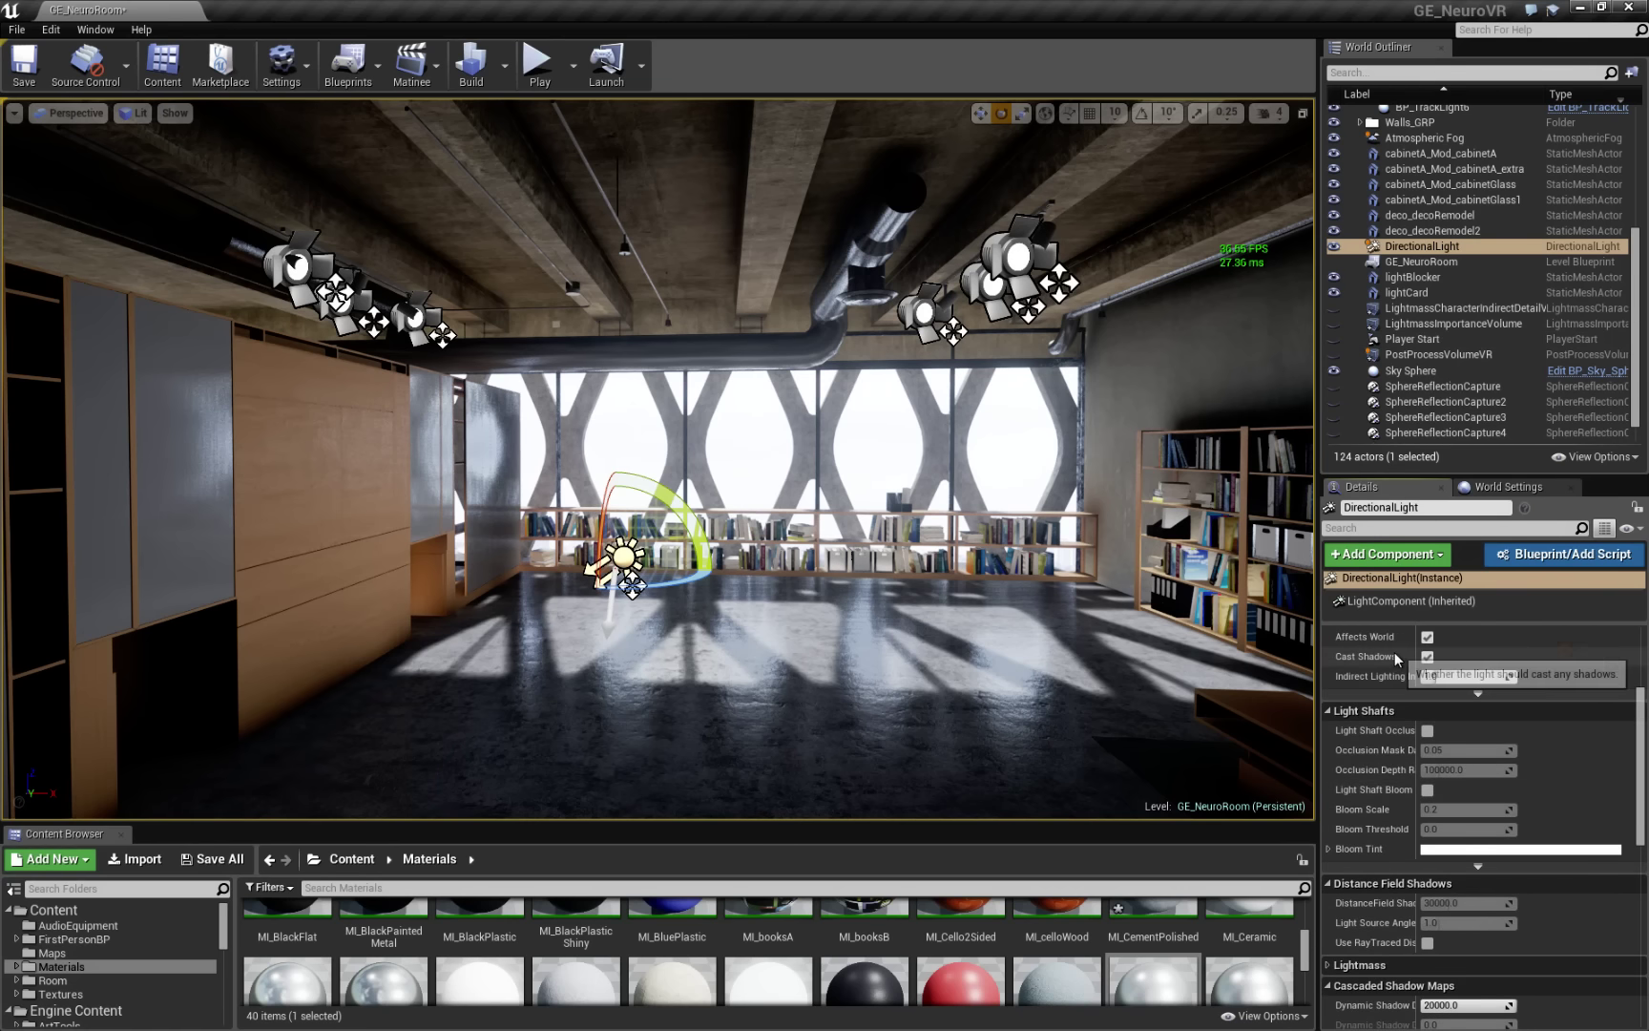
pyautogui.click(1427, 637)
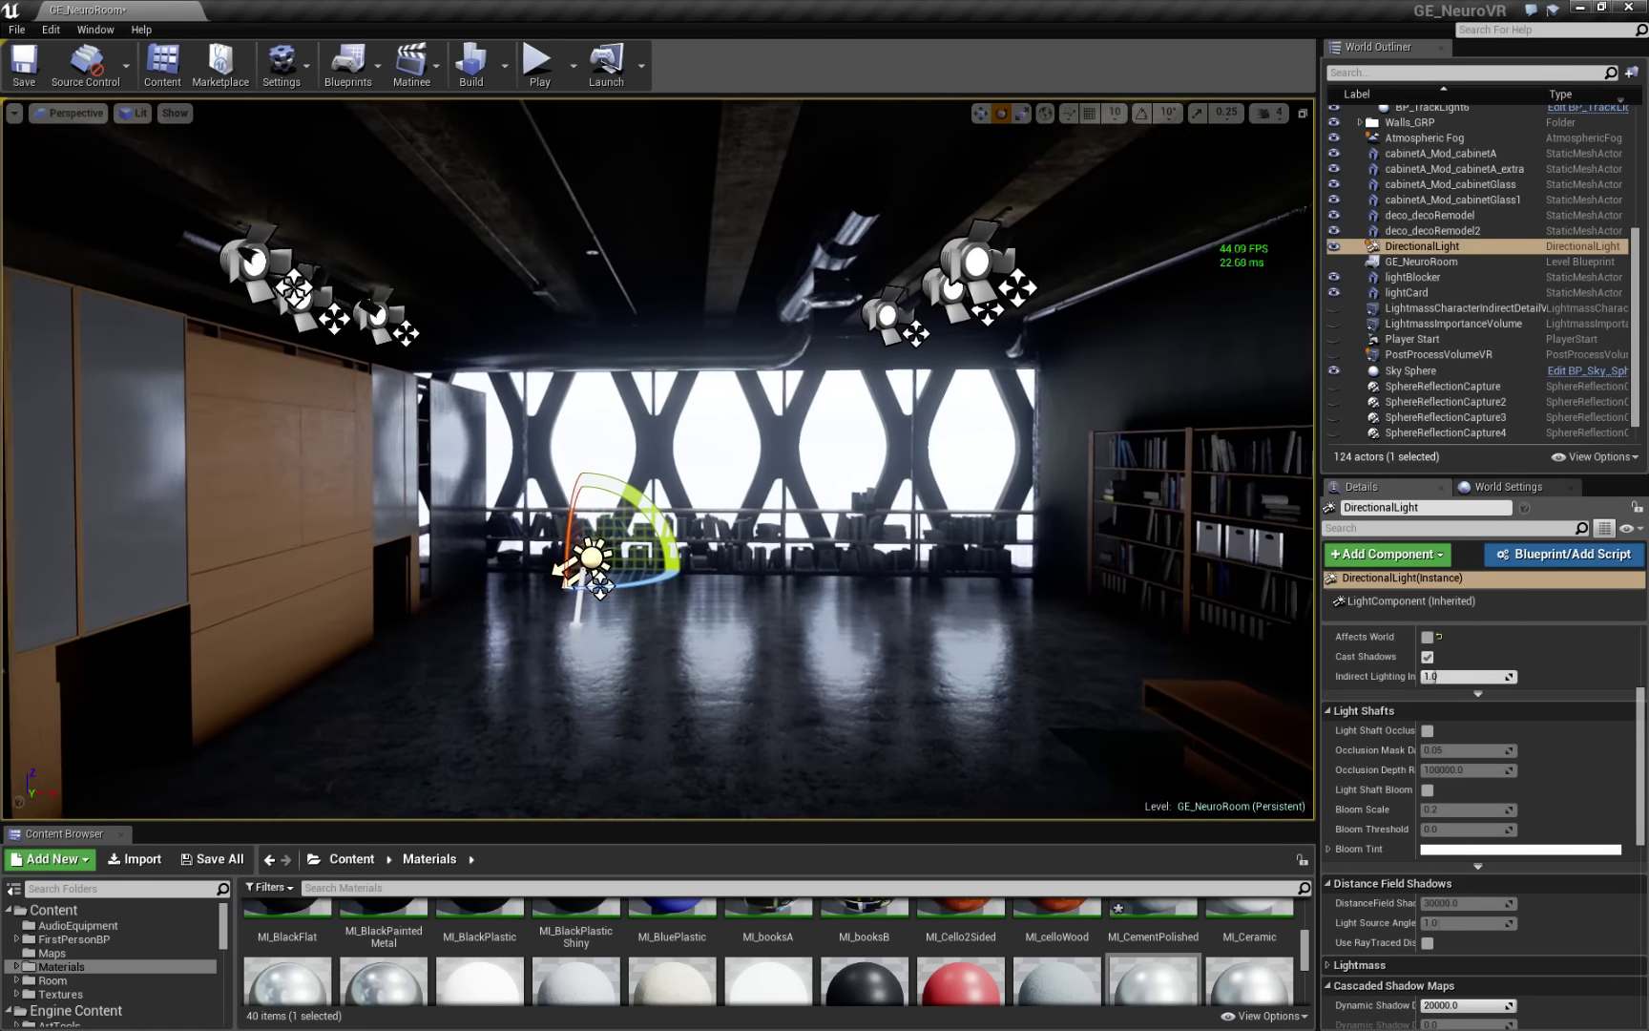
pyautogui.moveTo(918, 303); pyautogui.dragTo(908, 323)
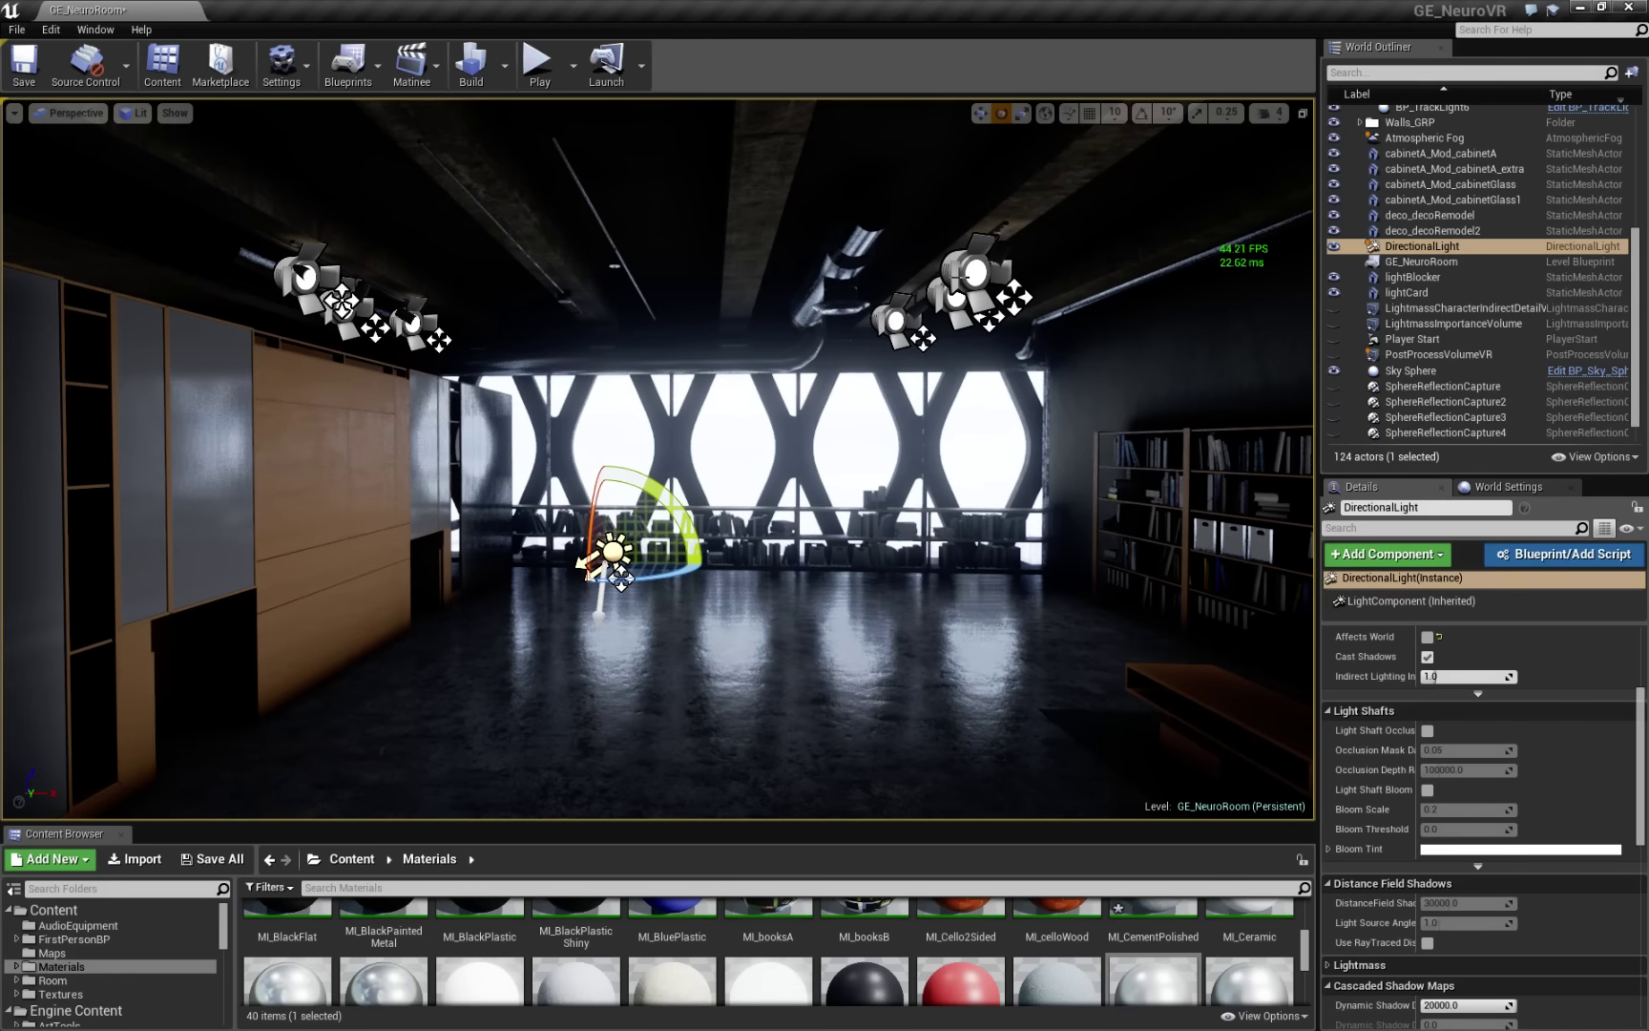
# Step: Select BP_TrackLight on the ceiling and switch it on by disabling its Turned Off option
pyautogui.click(966, 275)
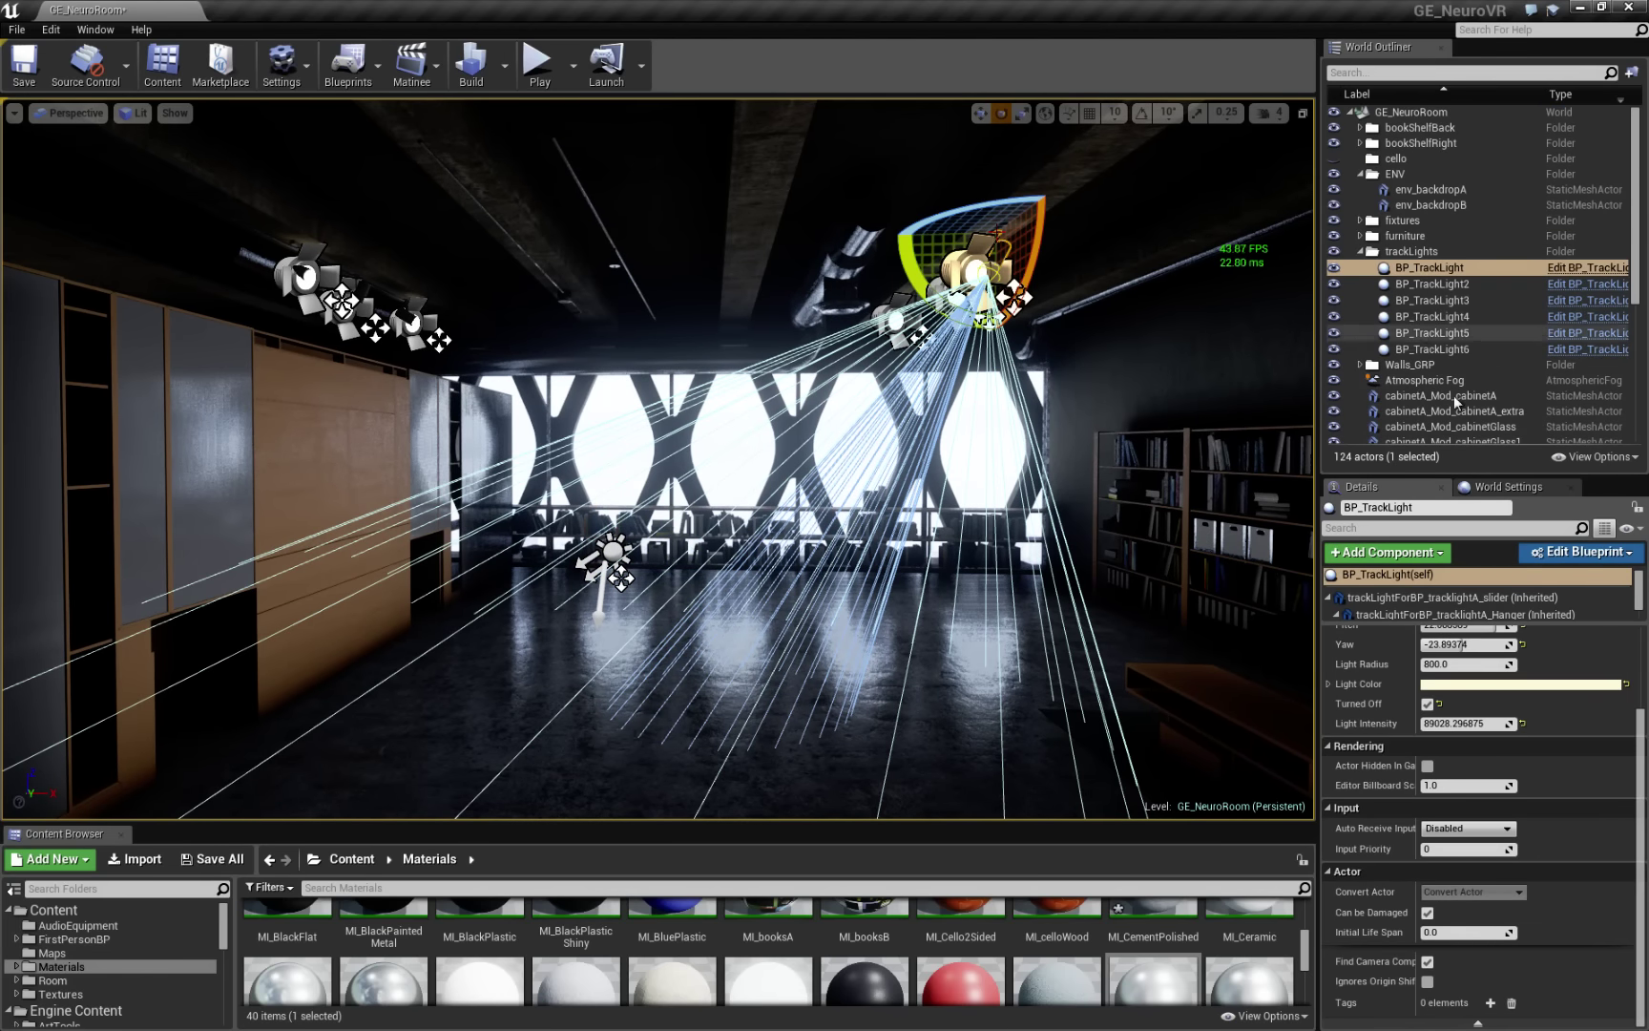
pyautogui.moveTo(1640, 761); pyautogui.dragTo(1641, 652)
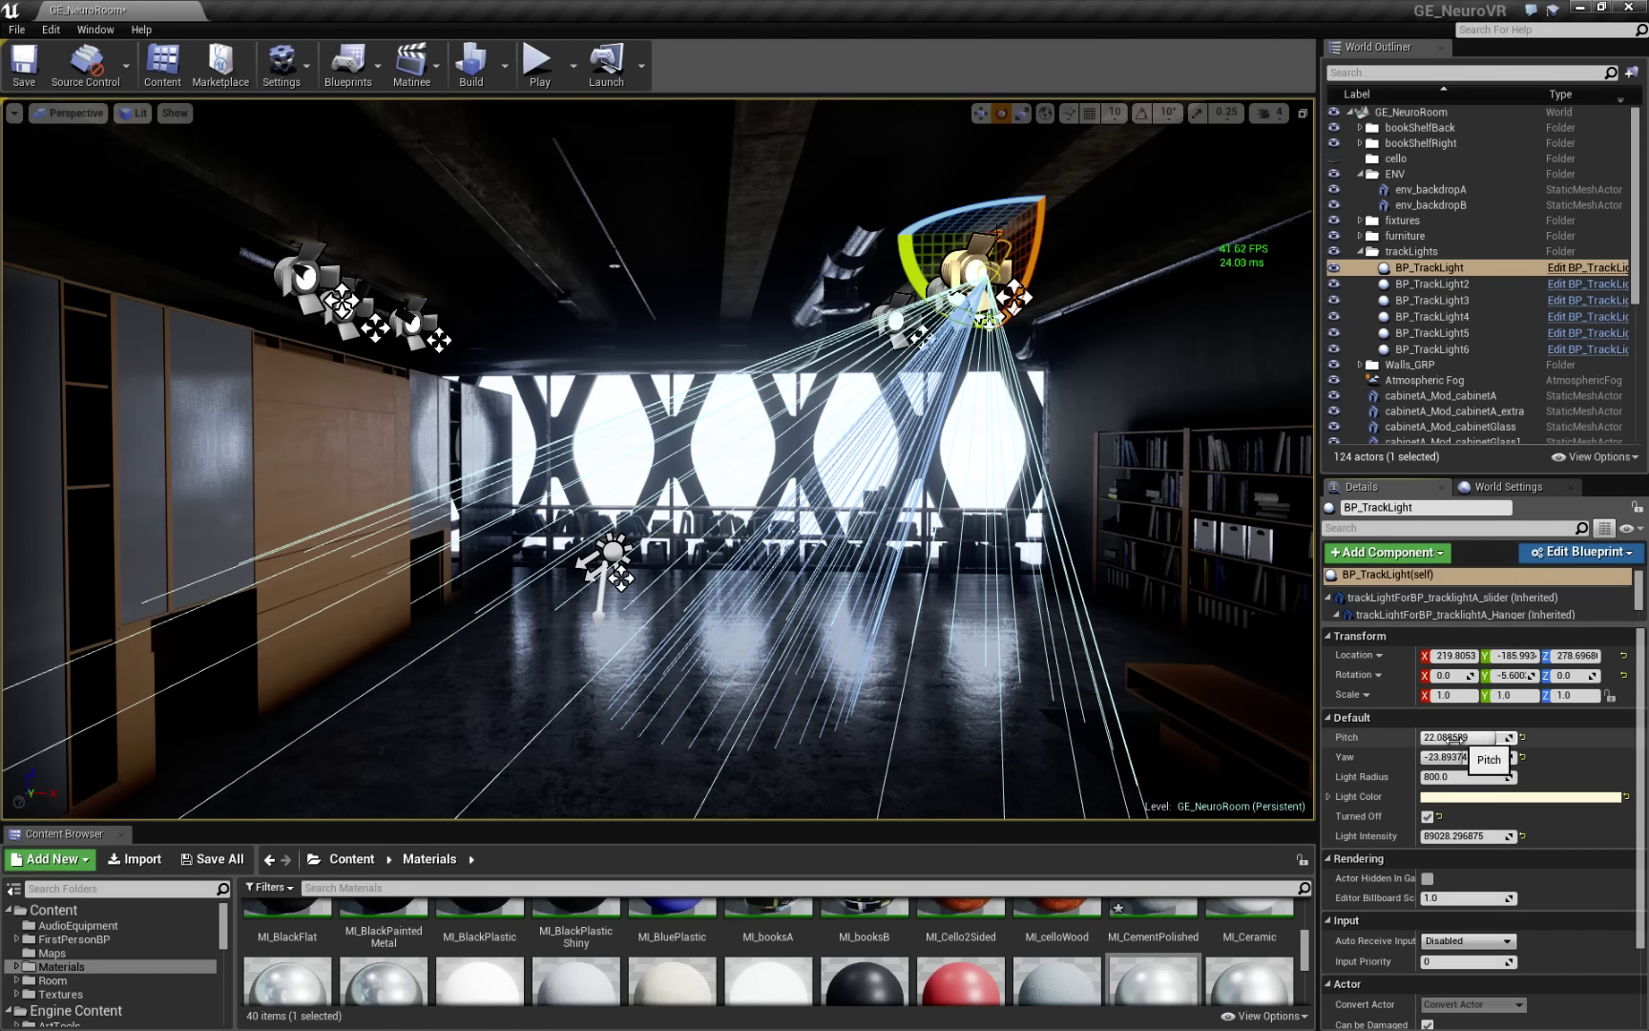
pyautogui.click(1429, 819)
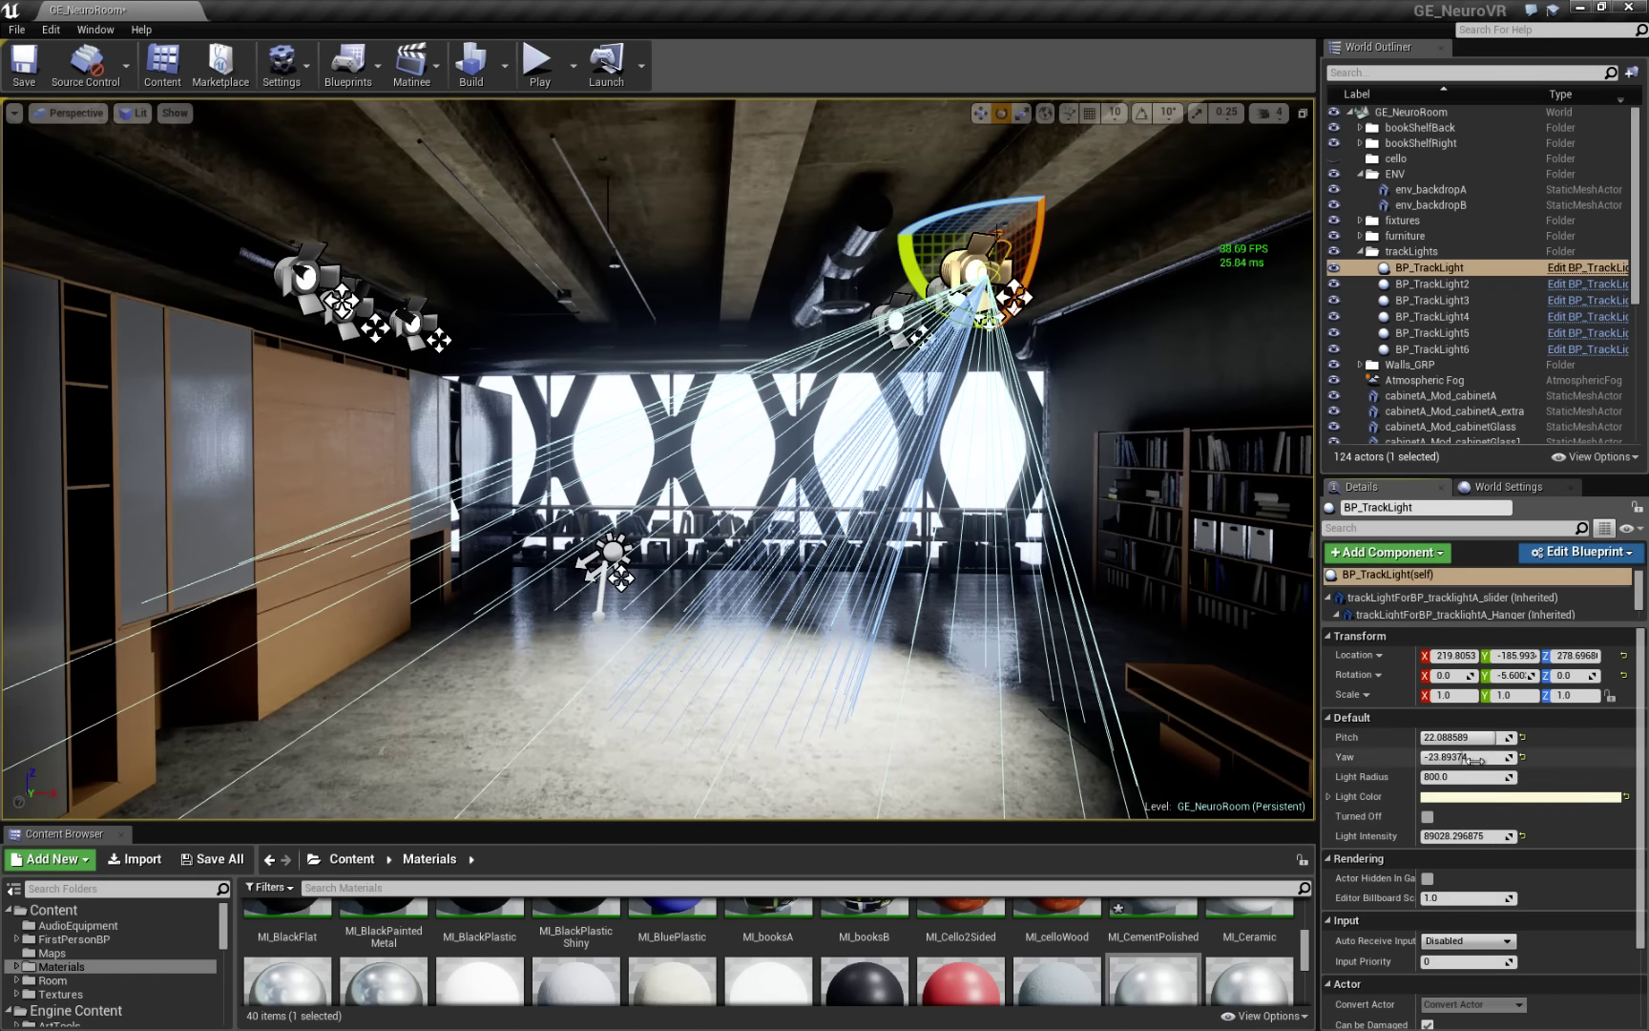
# Step: Aim BP_TrackLight at the floor beside the bench with a pitch of 48.0 and a yaw of about 176.8
pyautogui.moveTo(1471, 740)
pyautogui.mouseDown()
pyautogui.moveTo(1447, 740)
pyautogui.moveTo(1475, 740)
pyautogui.moveTo(1475, 776)
pyautogui.moveTo(1470, 758)
pyautogui.moveTo(1546, 757)
pyautogui.moveTo(1449, 737)
pyautogui.mouseUp()
pyautogui.moveTo(921, 523); pyautogui.dragTo(1059, 523, button='right')
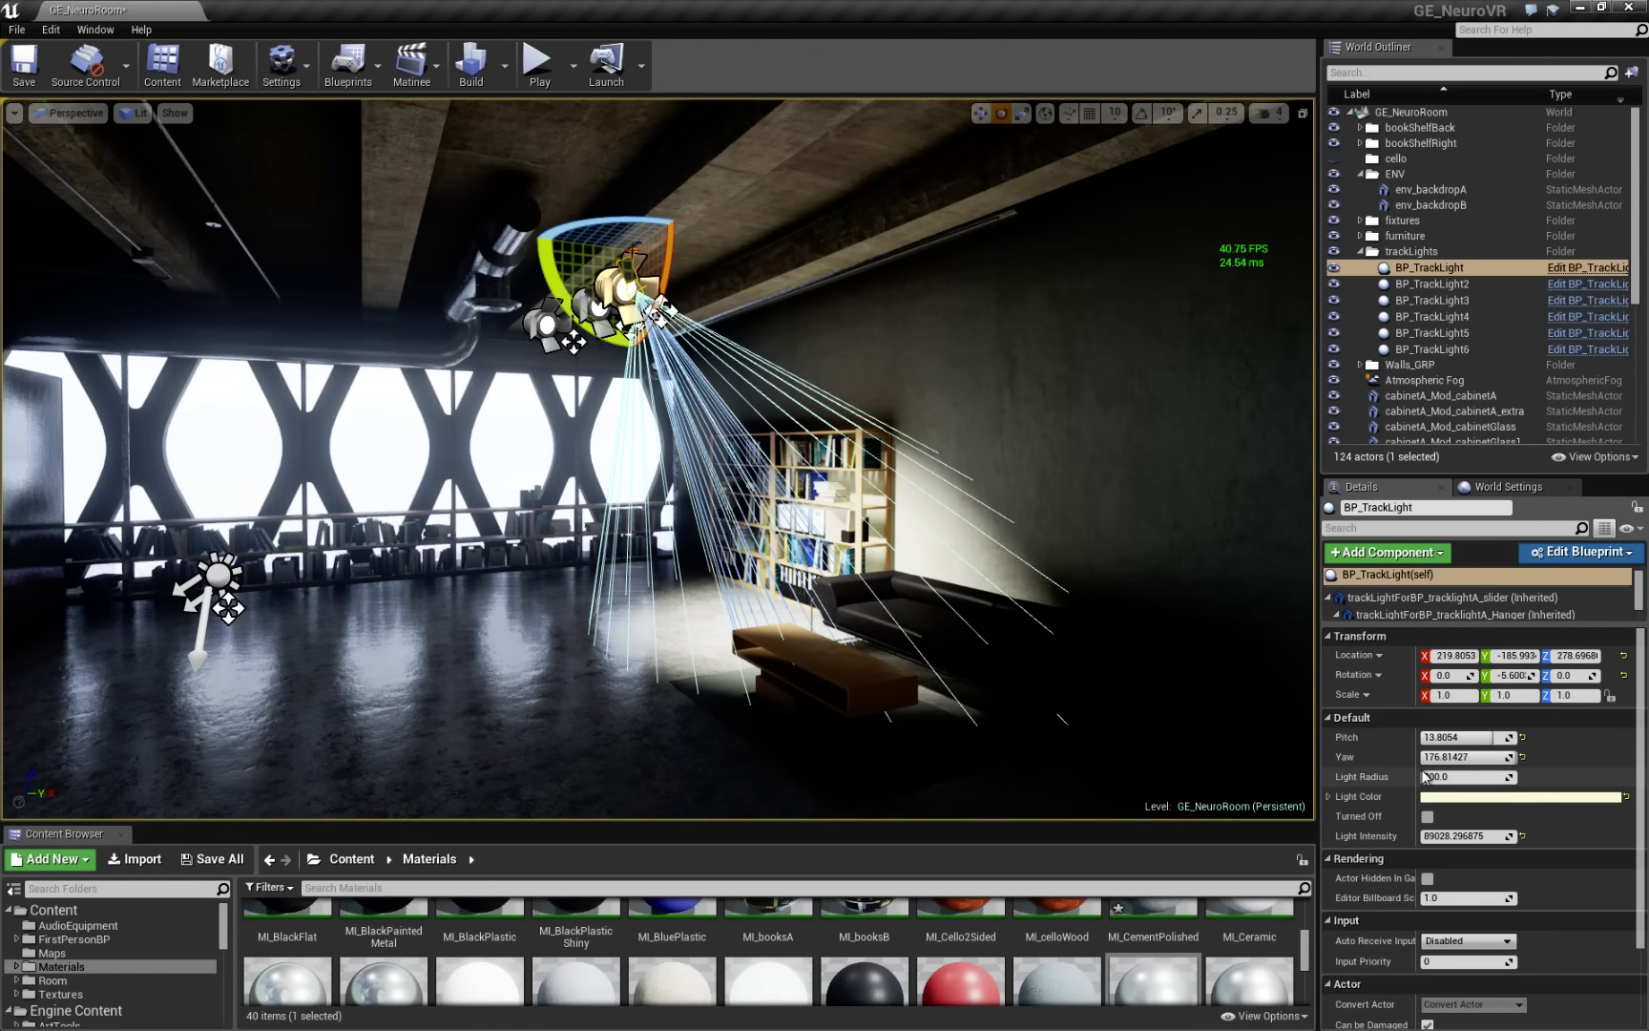
pyautogui.moveTo(1427, 737); pyautogui.dragTo(1479, 737)
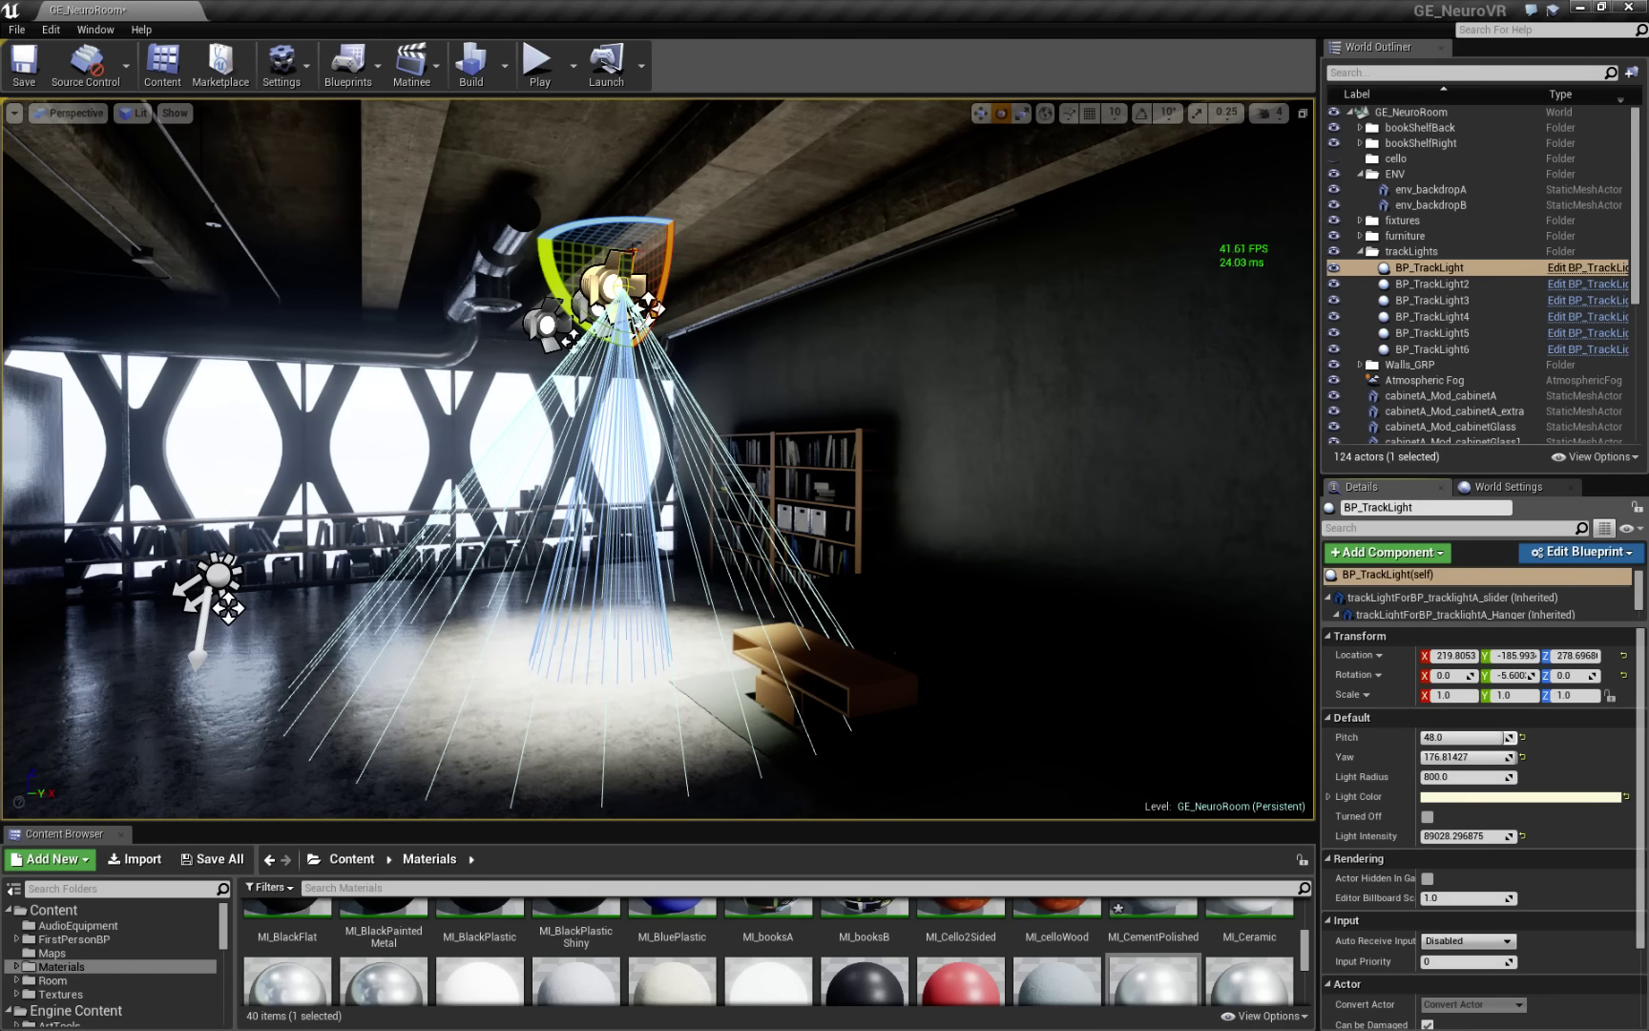
pyautogui.moveTo(899, 592); pyautogui.dragTo(845, 591, button='right')
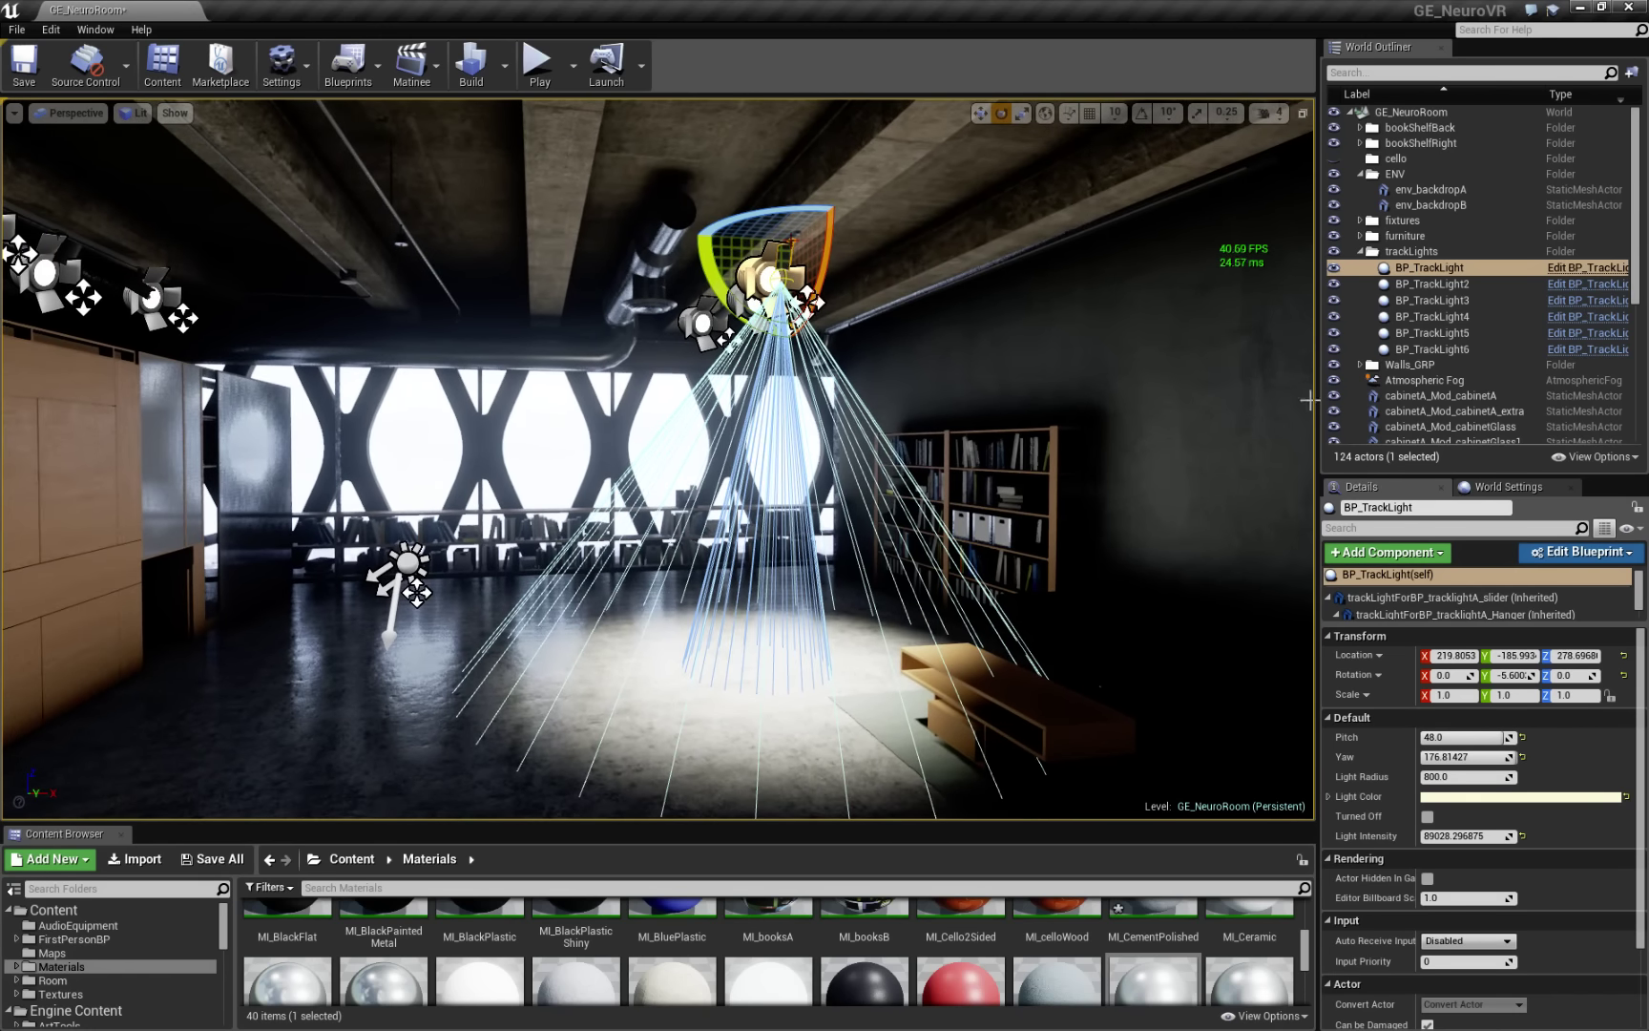
# Step: Switch on BP_TrackLight2 through BP_TrackLight6 together by disabling their Turned Off option
pyautogui.click(1445, 287)
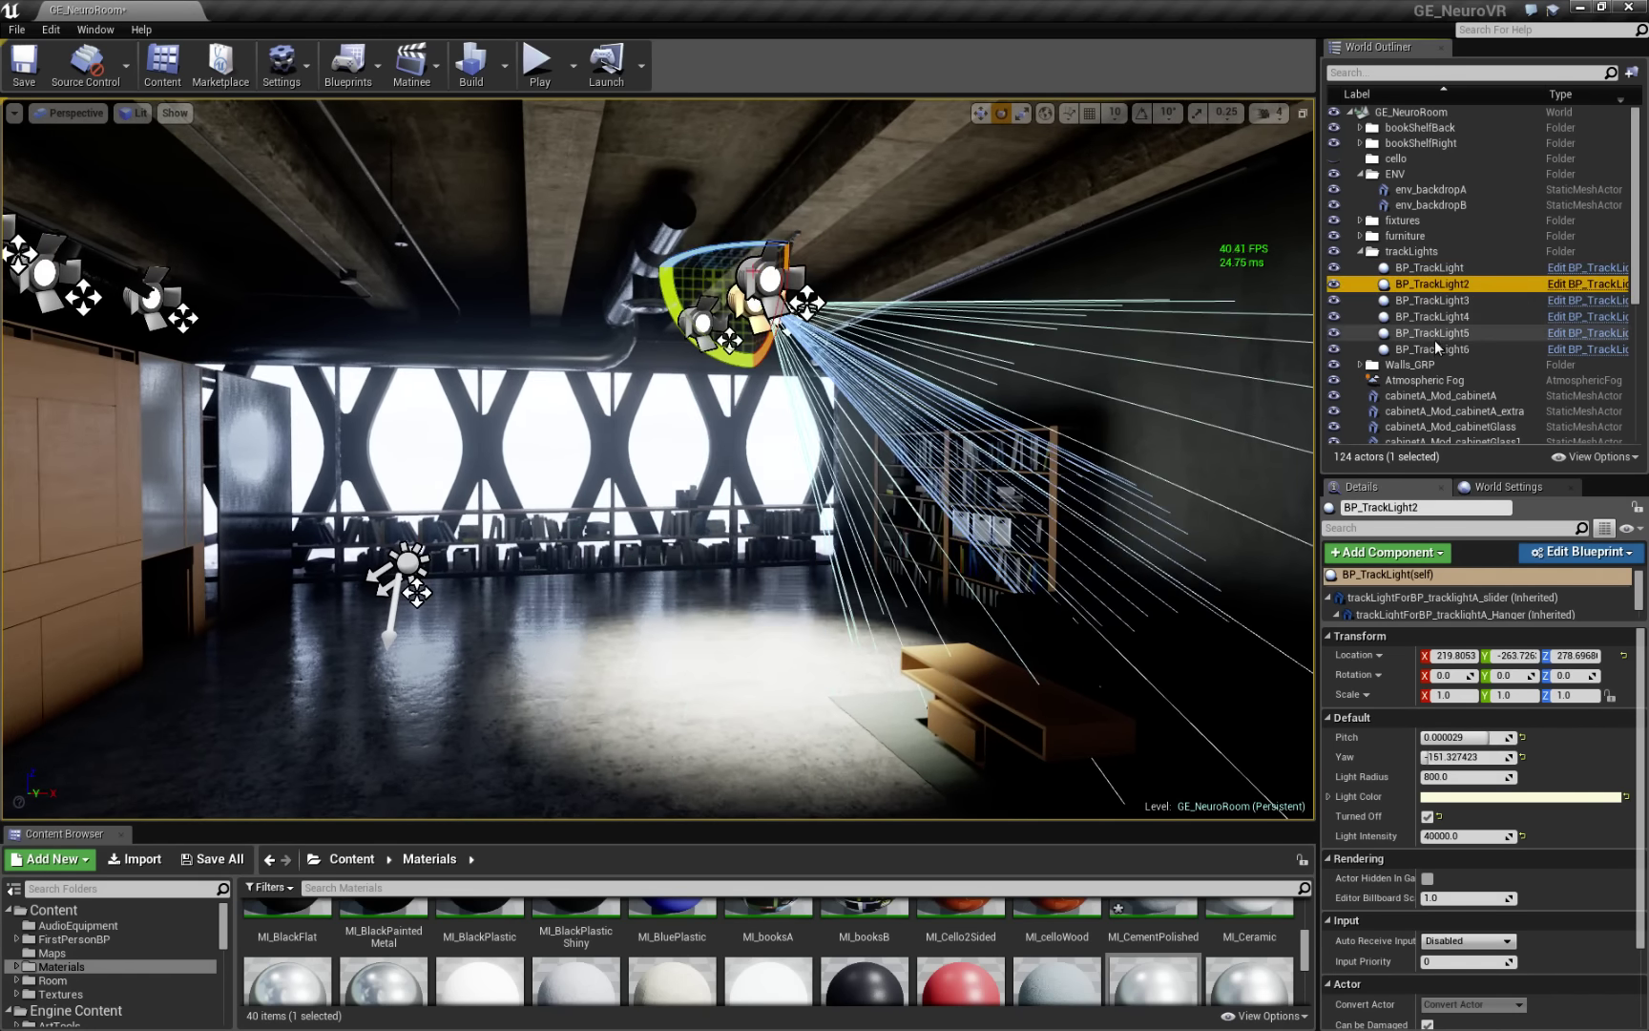
pyautogui.keyDown('shift'); pyautogui.click(1435, 347); pyautogui.keyUp('shift')
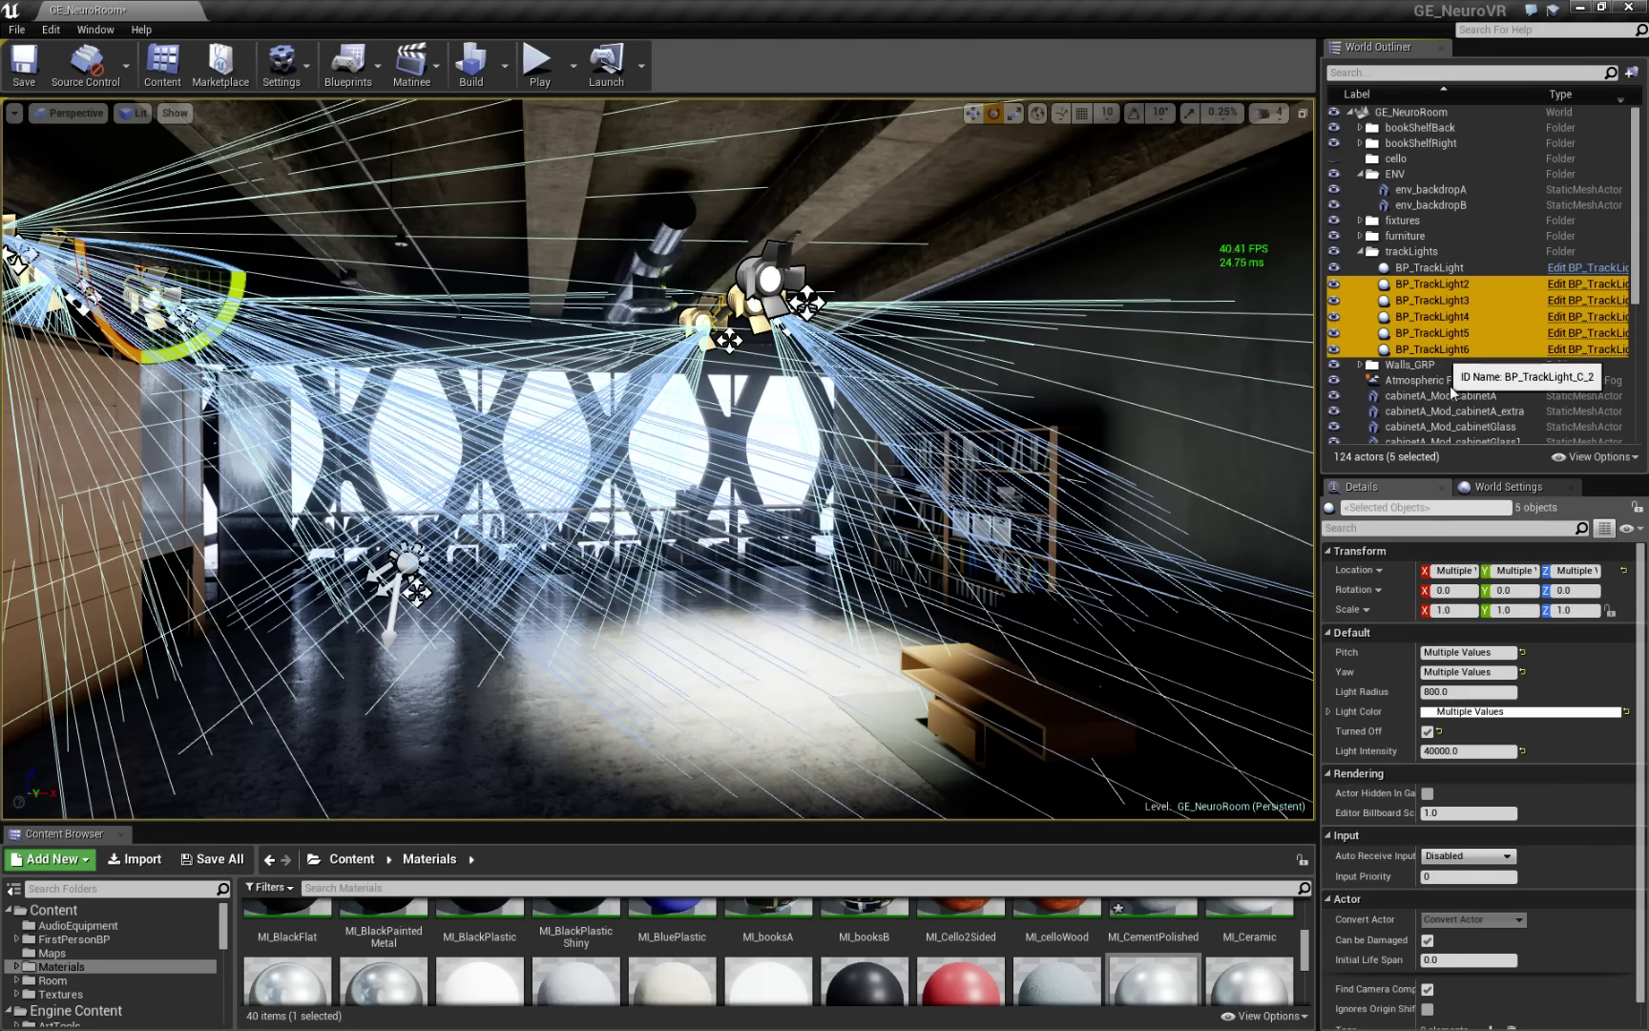
pyautogui.click(1428, 732)
pyautogui.click(904, 453)
pyautogui.moveTo(793, 553)
pyautogui.mouseDown(button='right')
pyautogui.moveTo(663, 557)
pyautogui.moveTo(844, 559)
pyautogui.moveTo(590, 553)
pyautogui.moveTo(924, 559)
pyautogui.moveTo(775, 553)
pyautogui.mouseUp(button='right')
pyautogui.moveTo(726, 463); pyautogui.dragTo(616, 463)
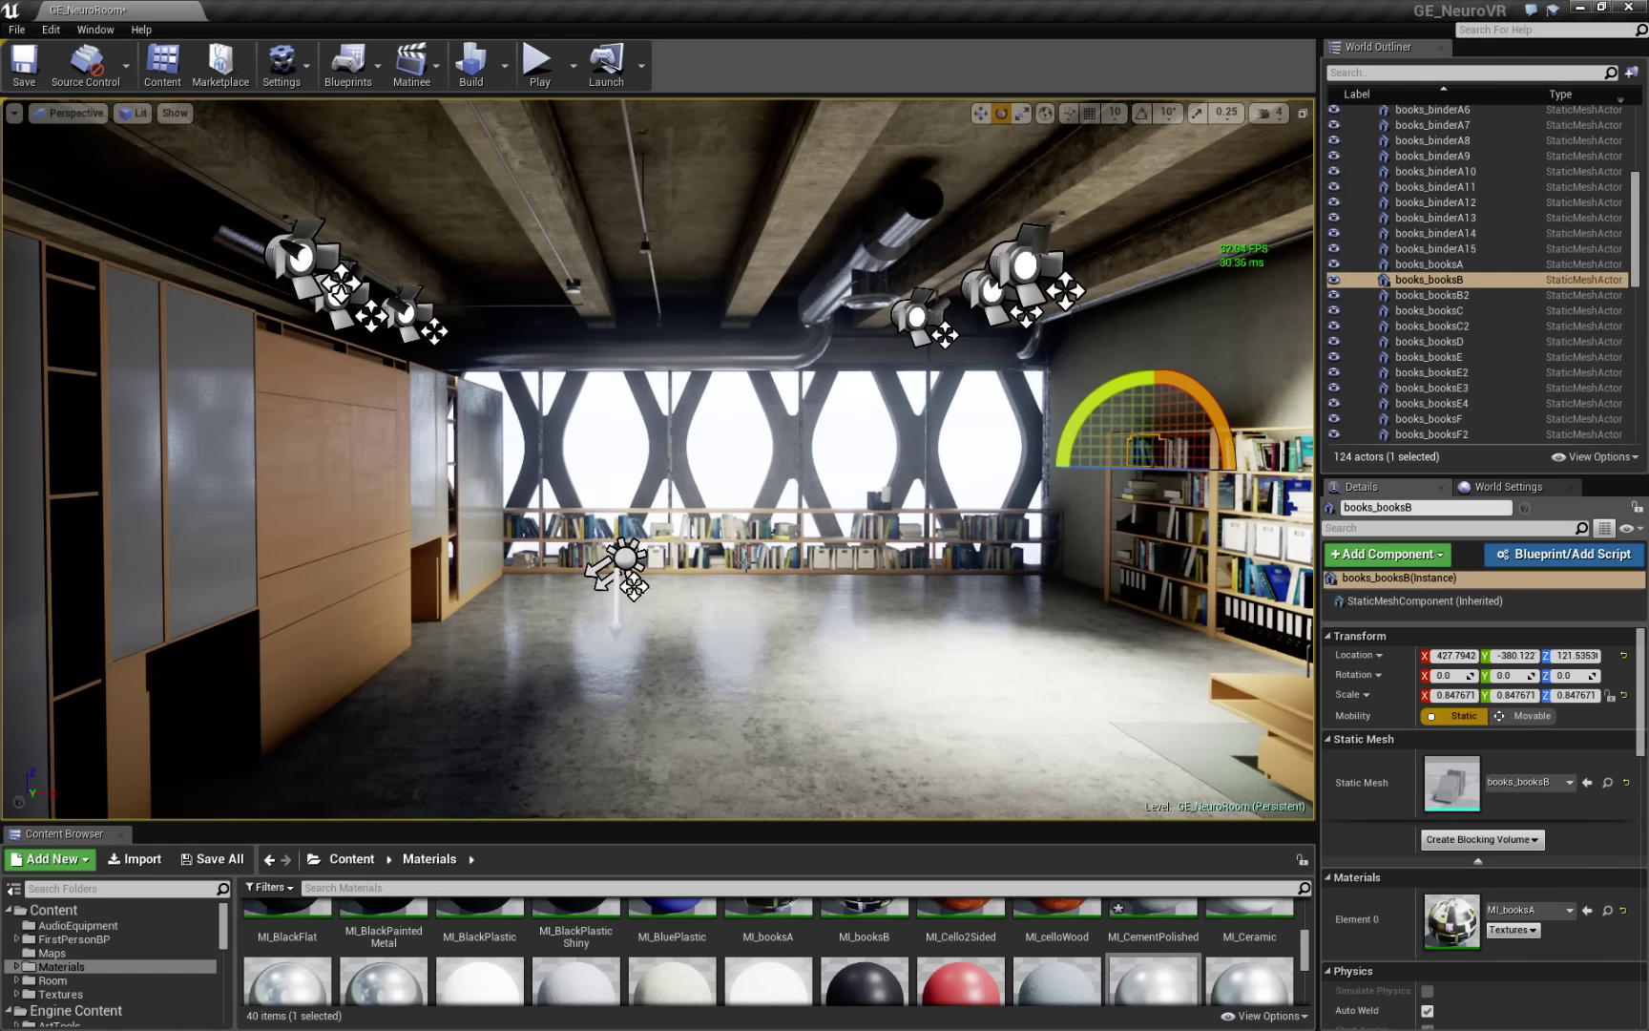